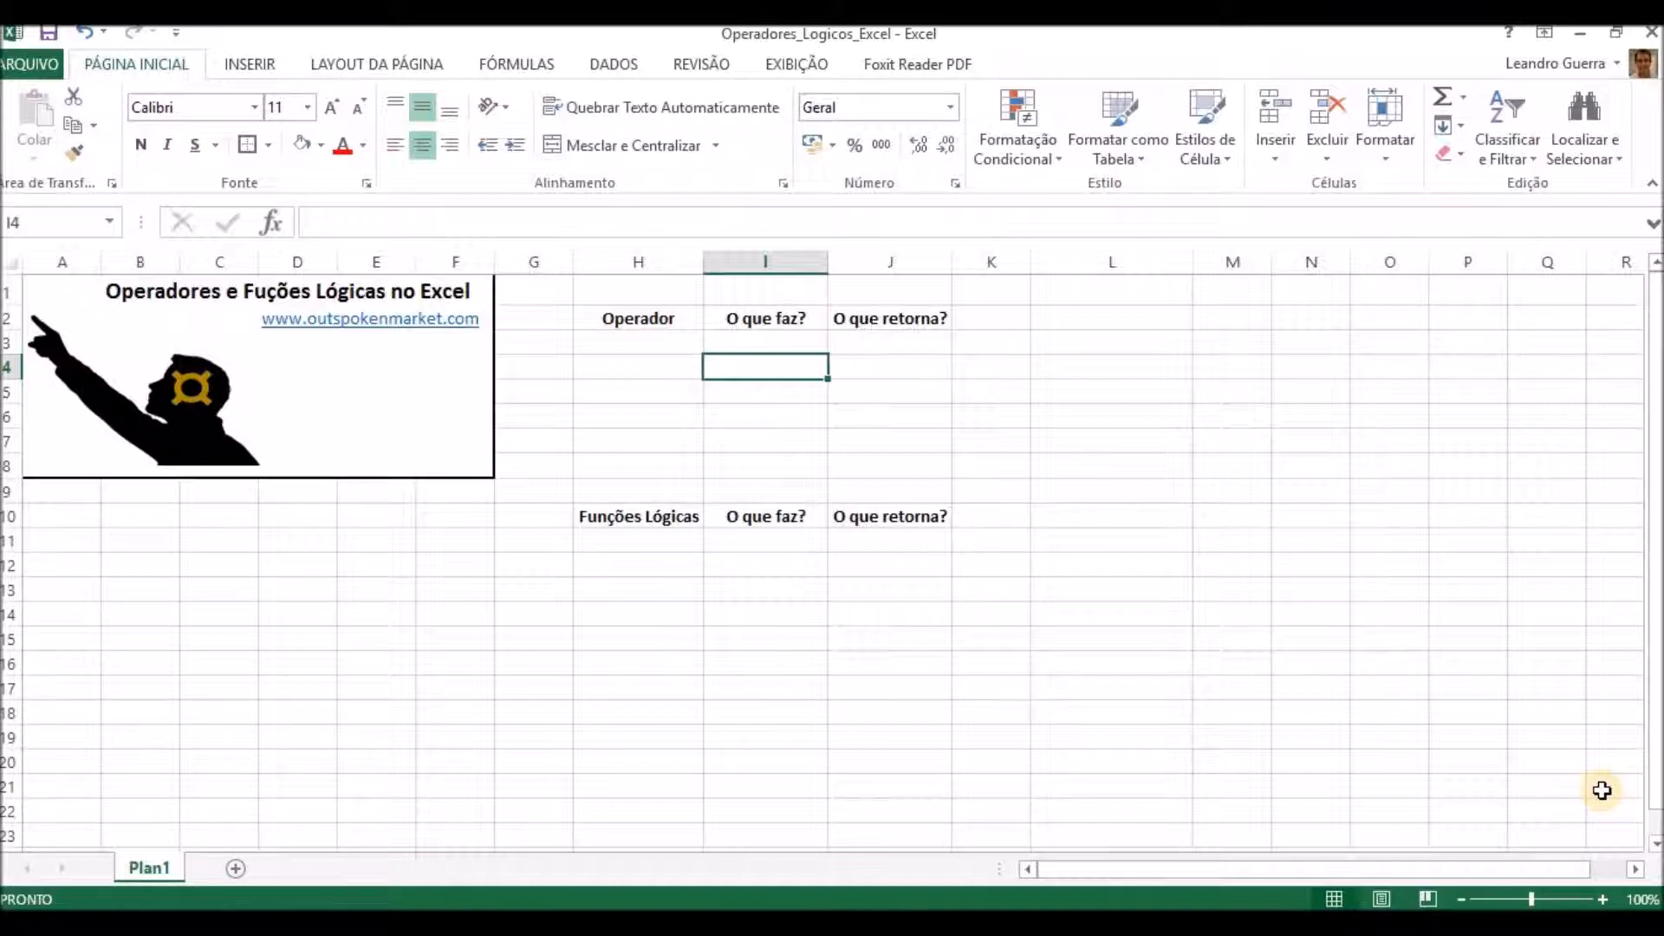
Enter the operator = in H3 and its description "Igual a" in I3.
key(Up)
key(Left)
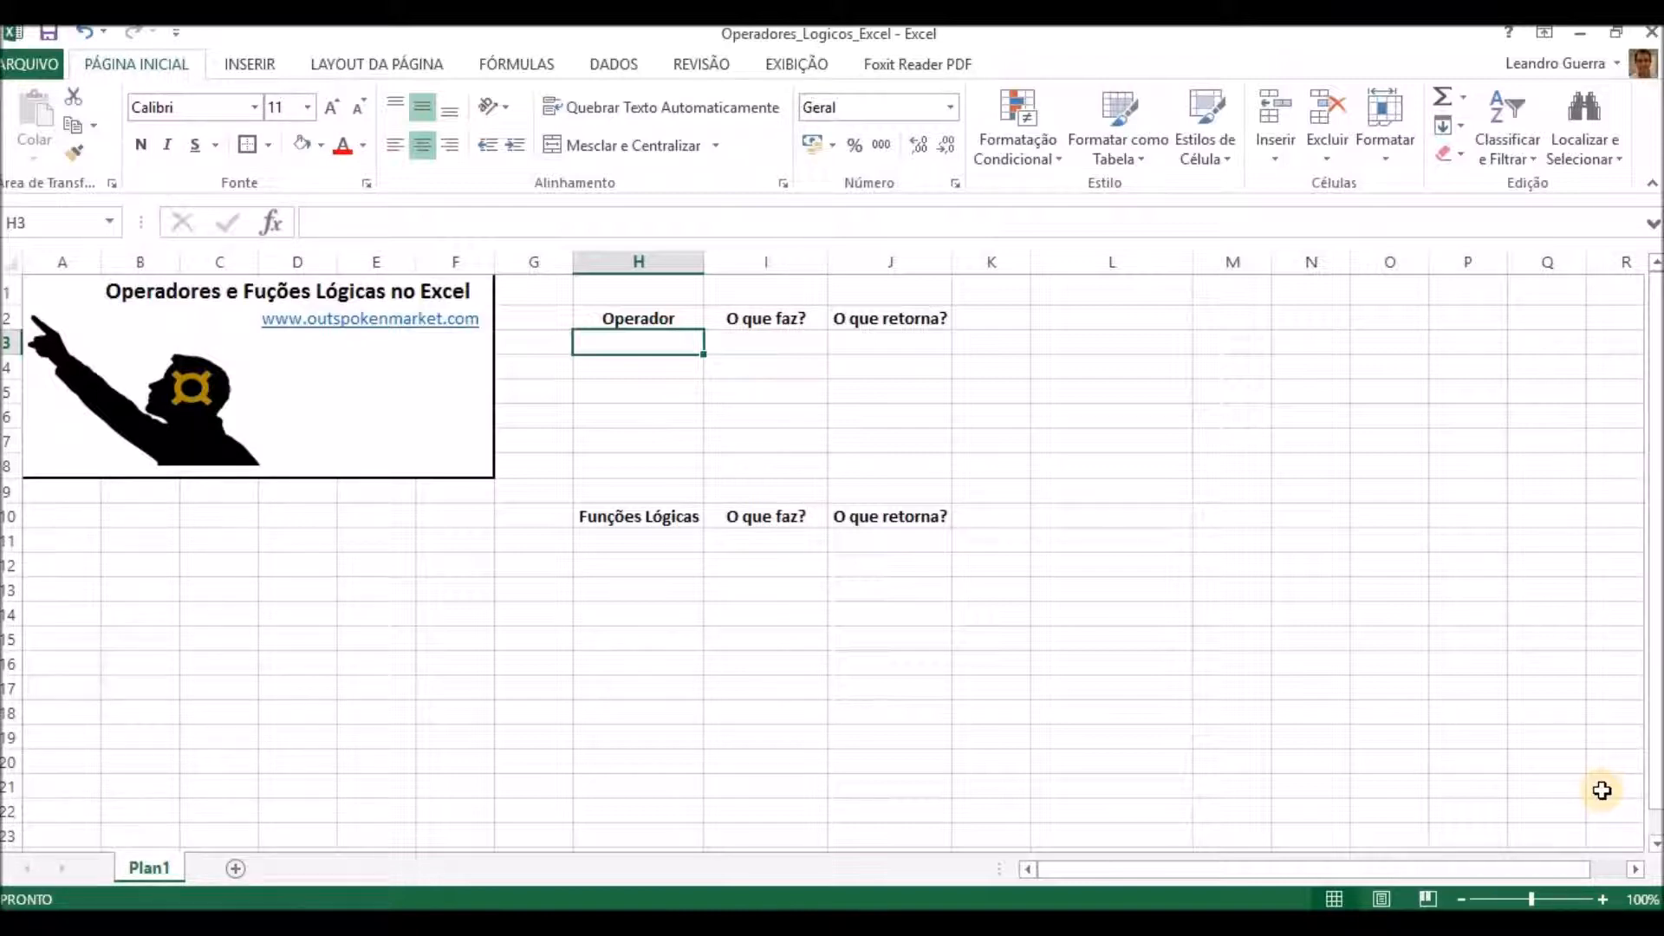
text('=)
key(Return)
key(Up)
key(Right)
text(Igual a)
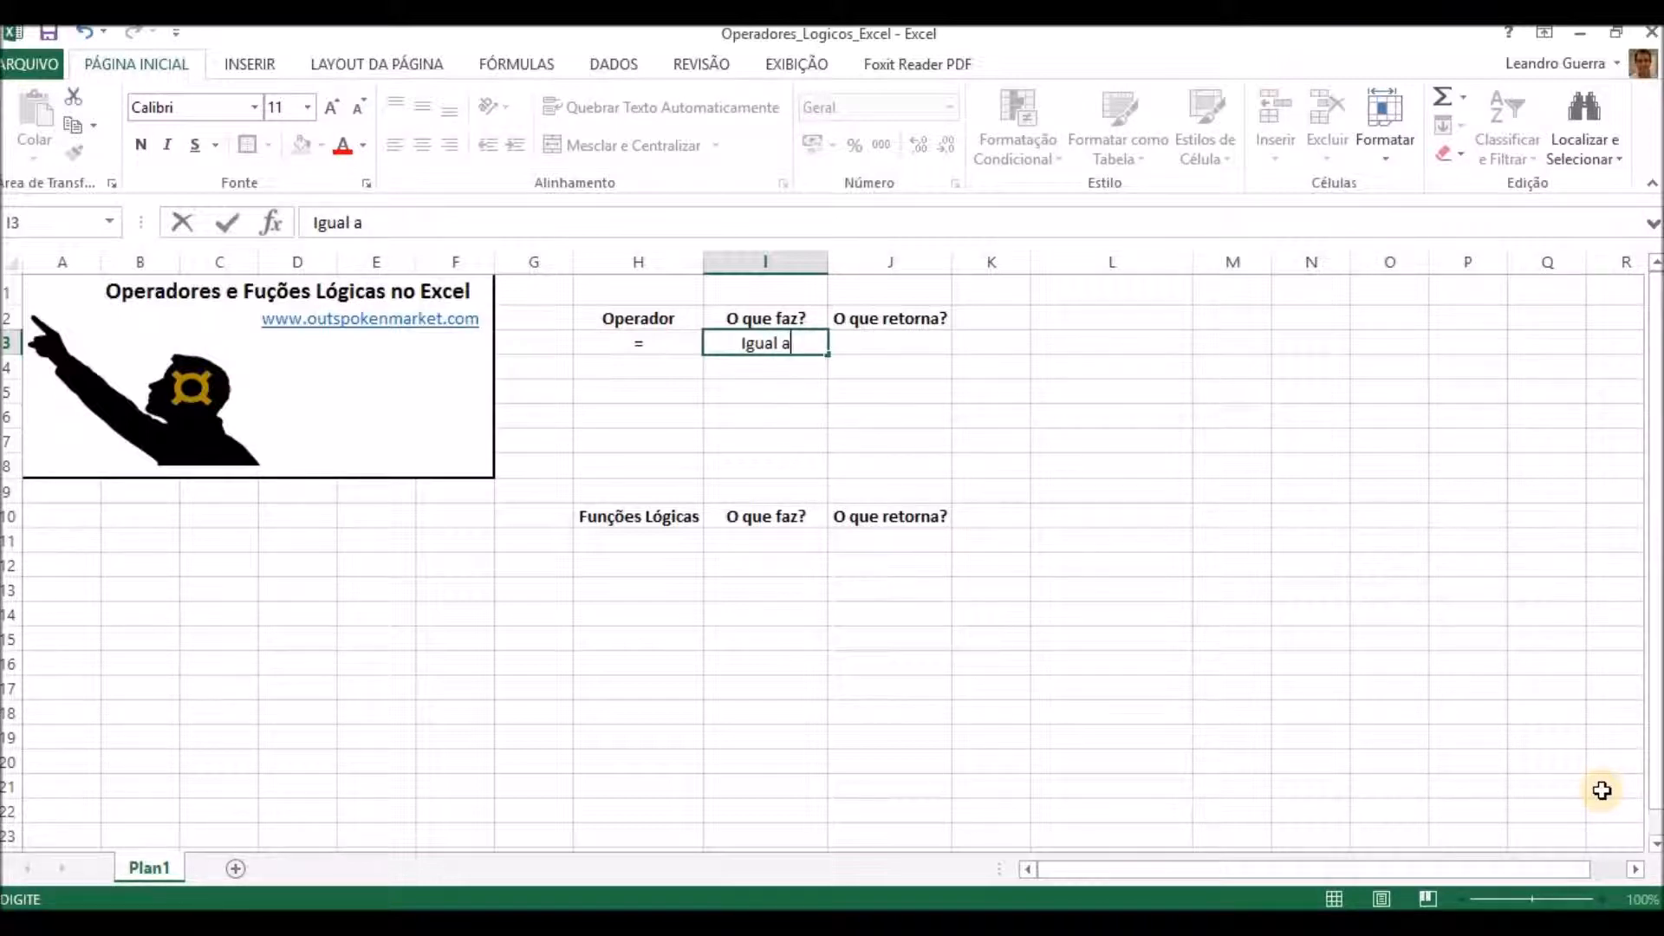
key(Return)
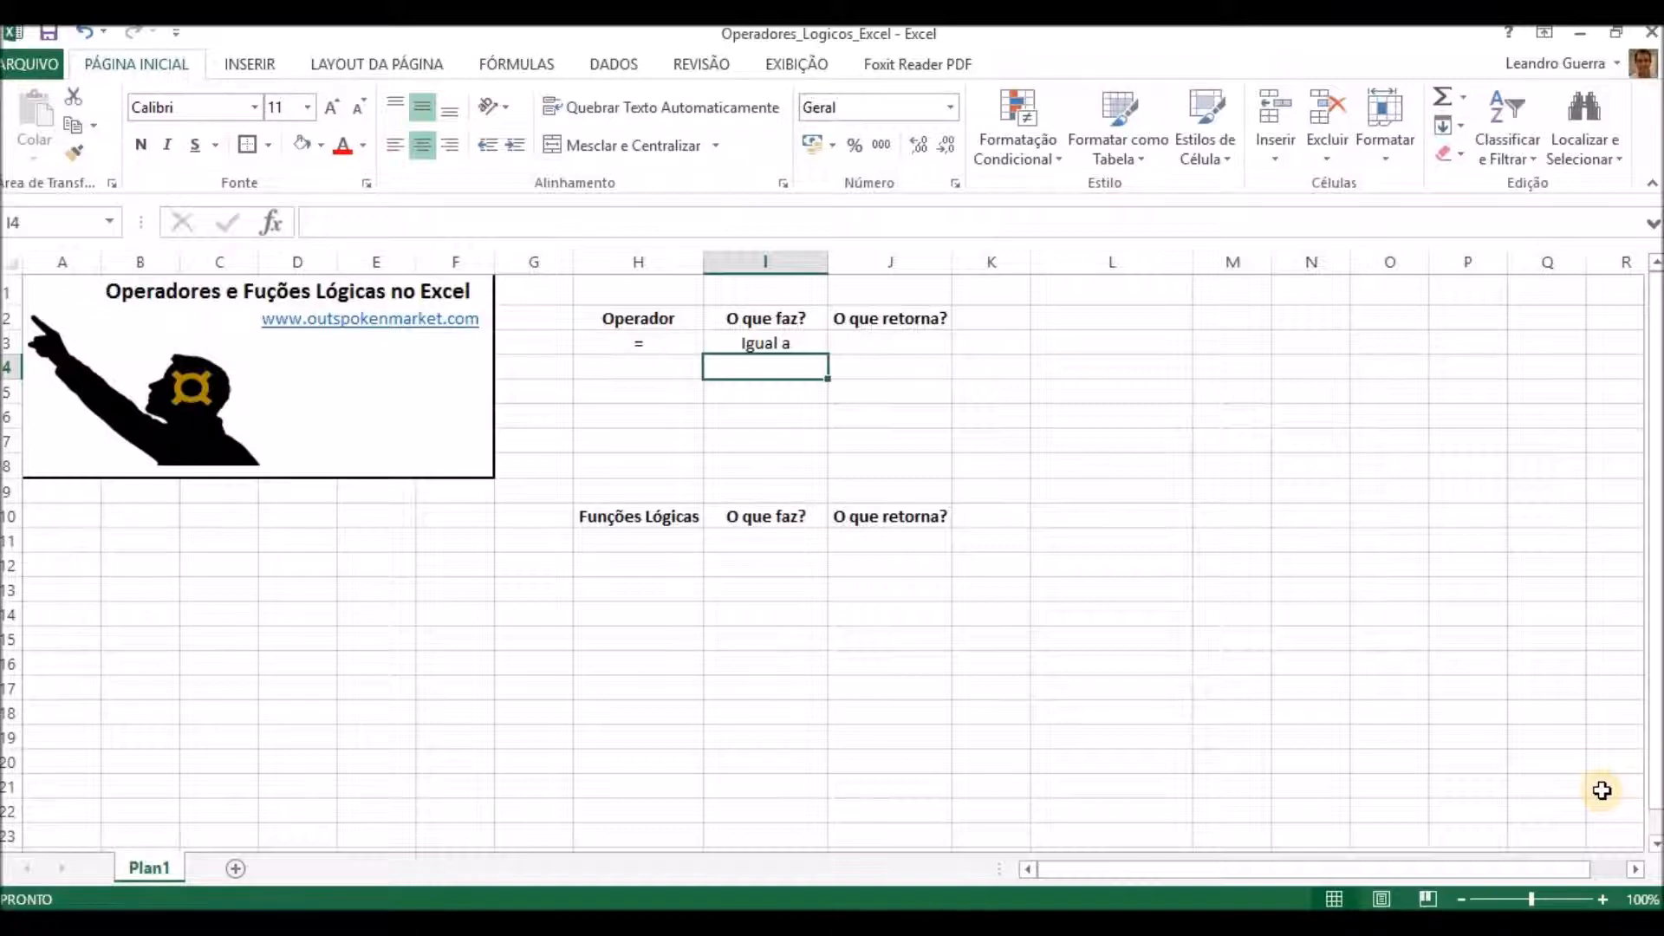
Add the operator <> in H4 with the description "Diferente de" in I4.
key(Left)
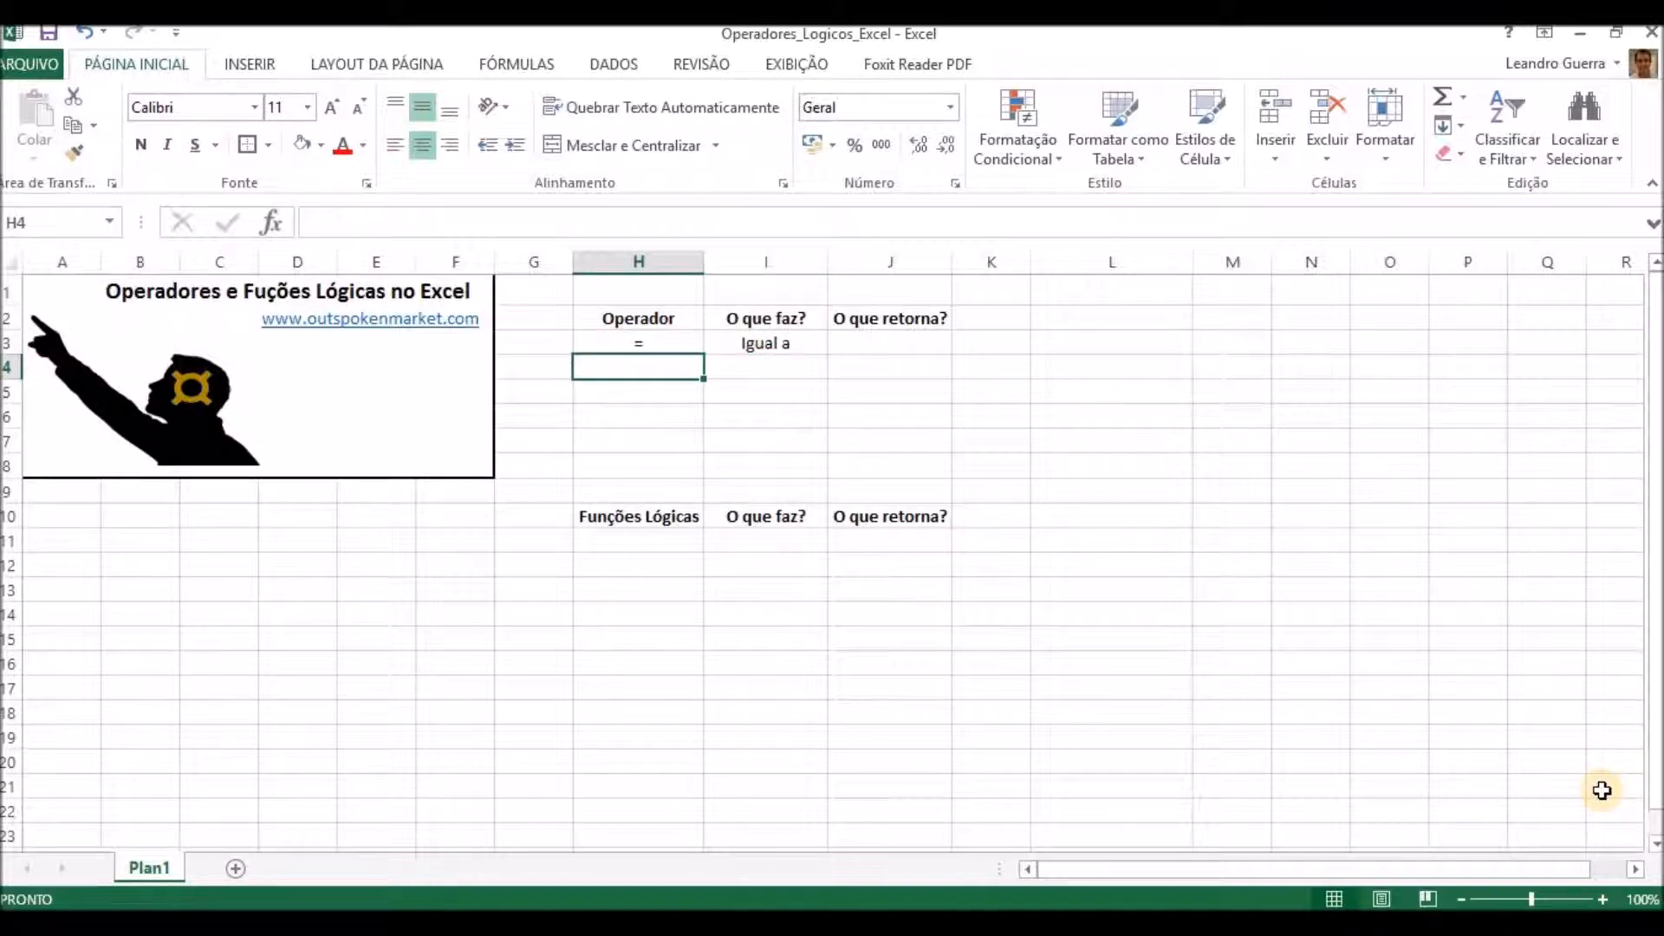
text(<>)
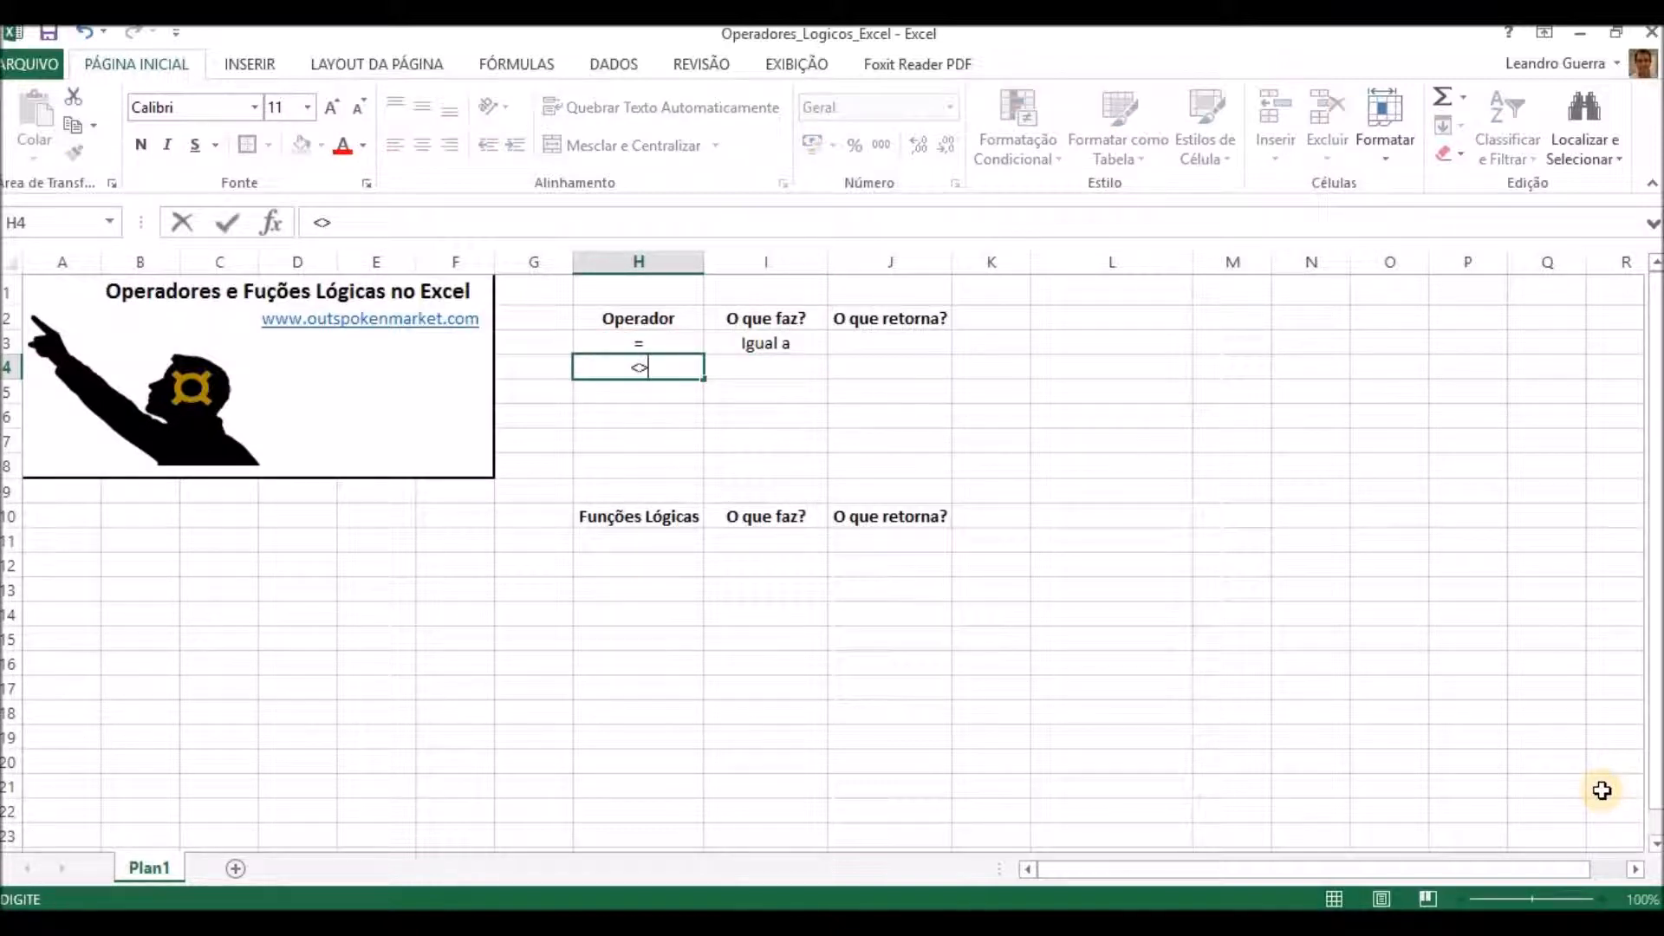
key(Right)
text(Diferente de)
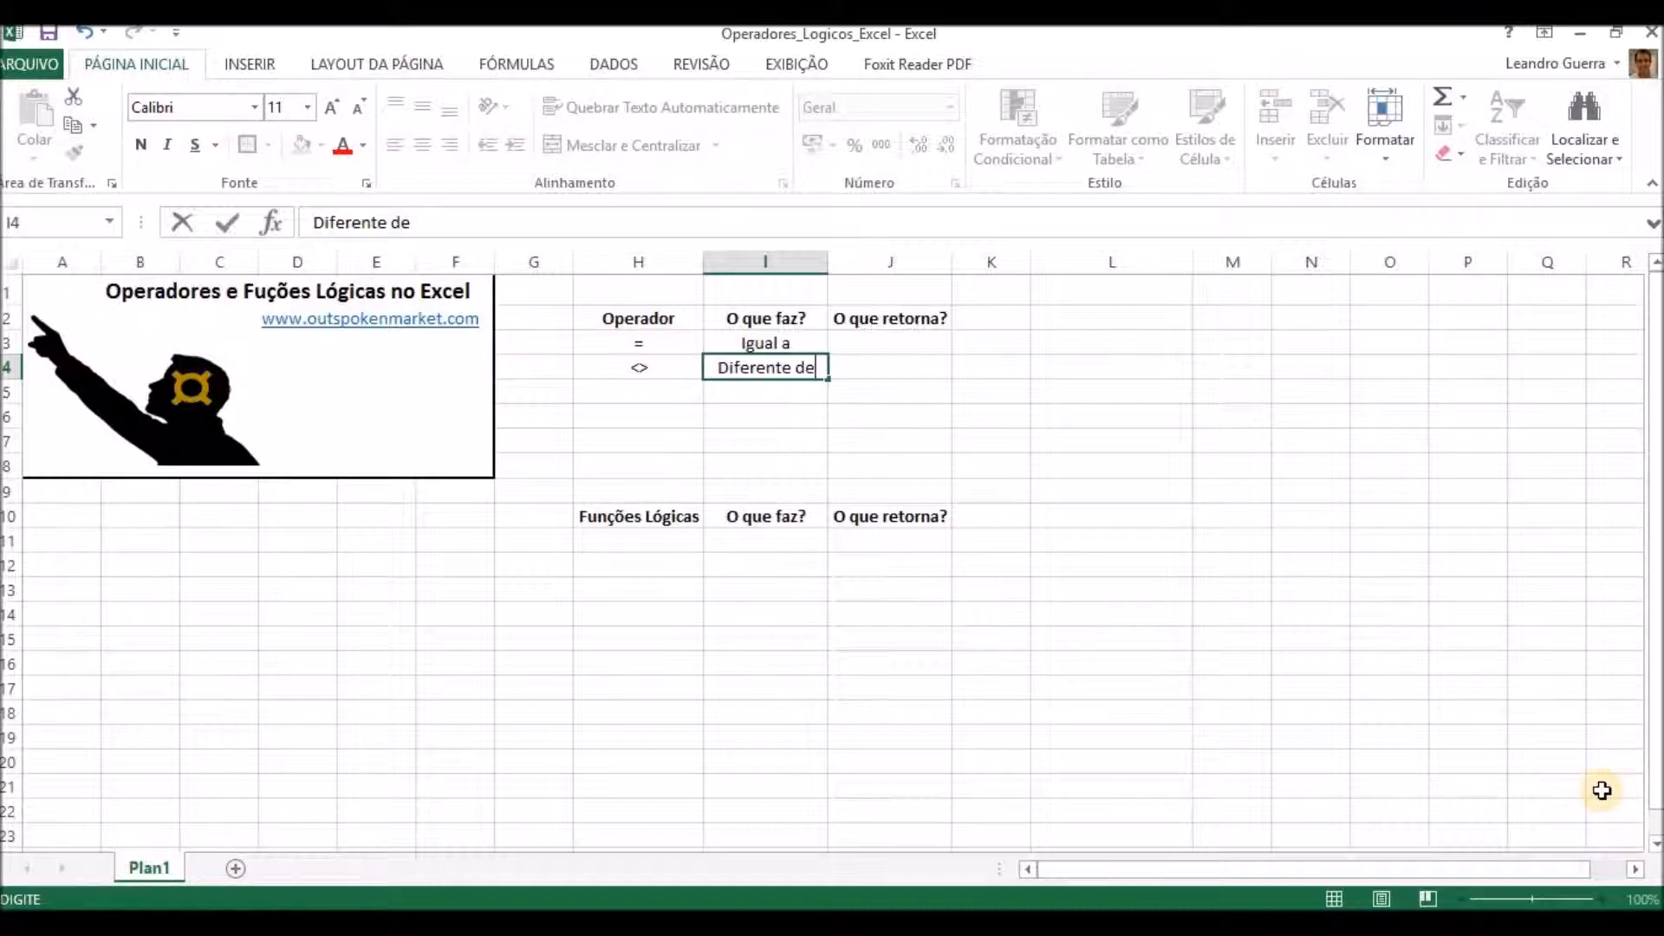
key(Return)
Add the operator < in H5 with the description "Menor que" in I5.
key(Left)
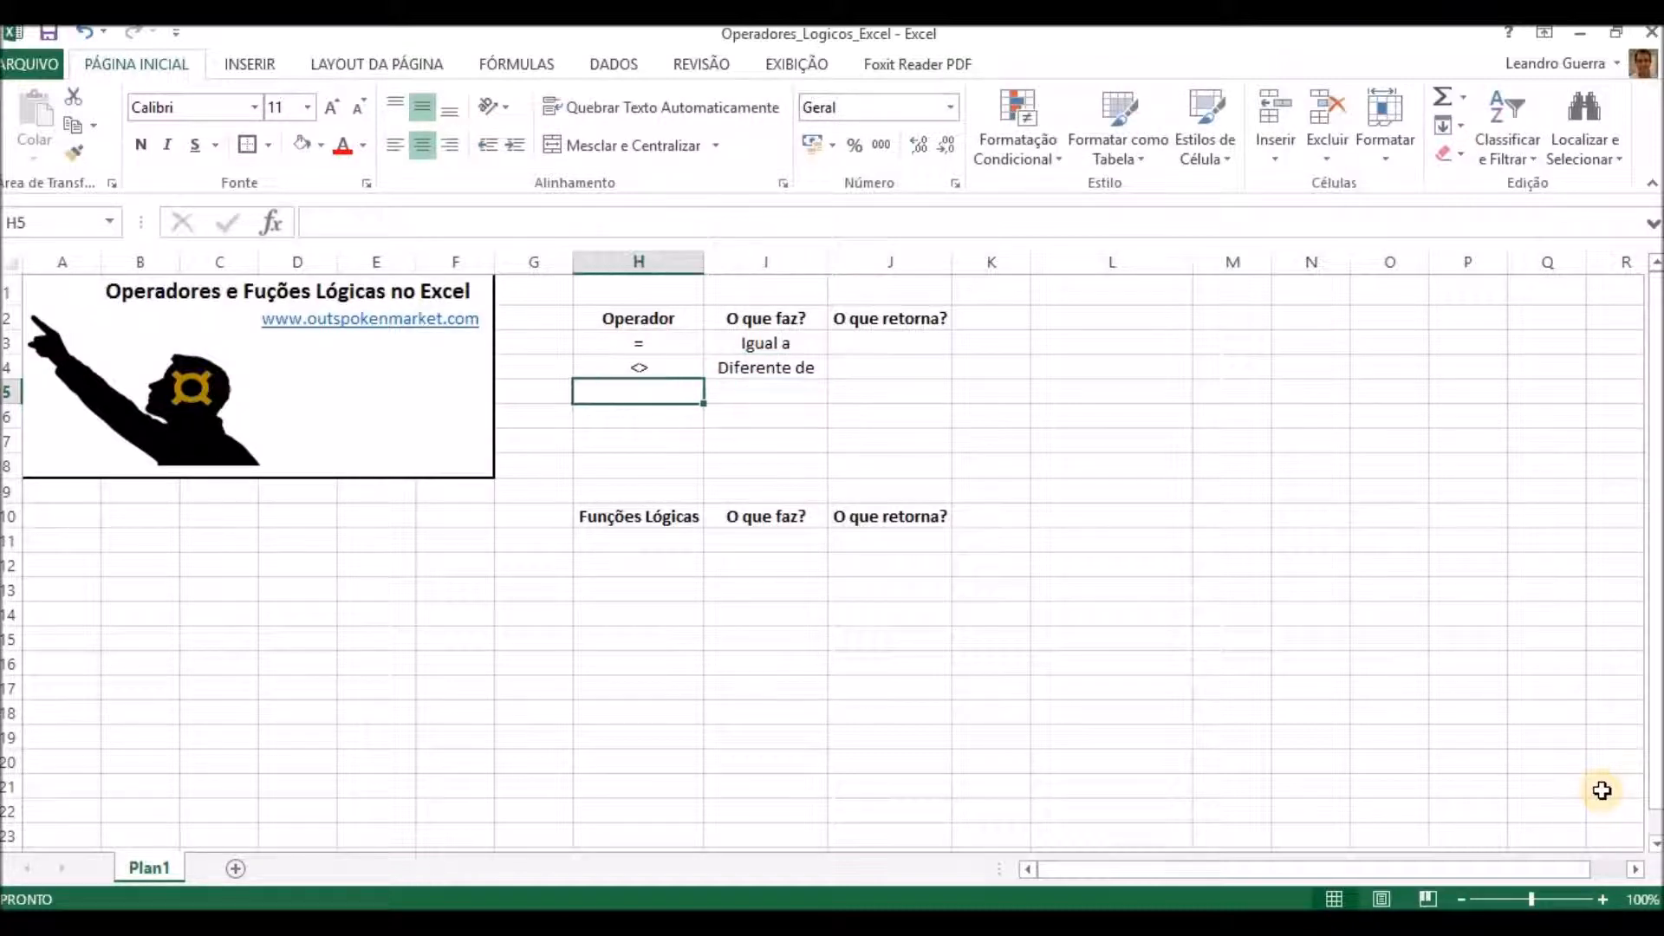
text(<)
key(Right)
text(Me)
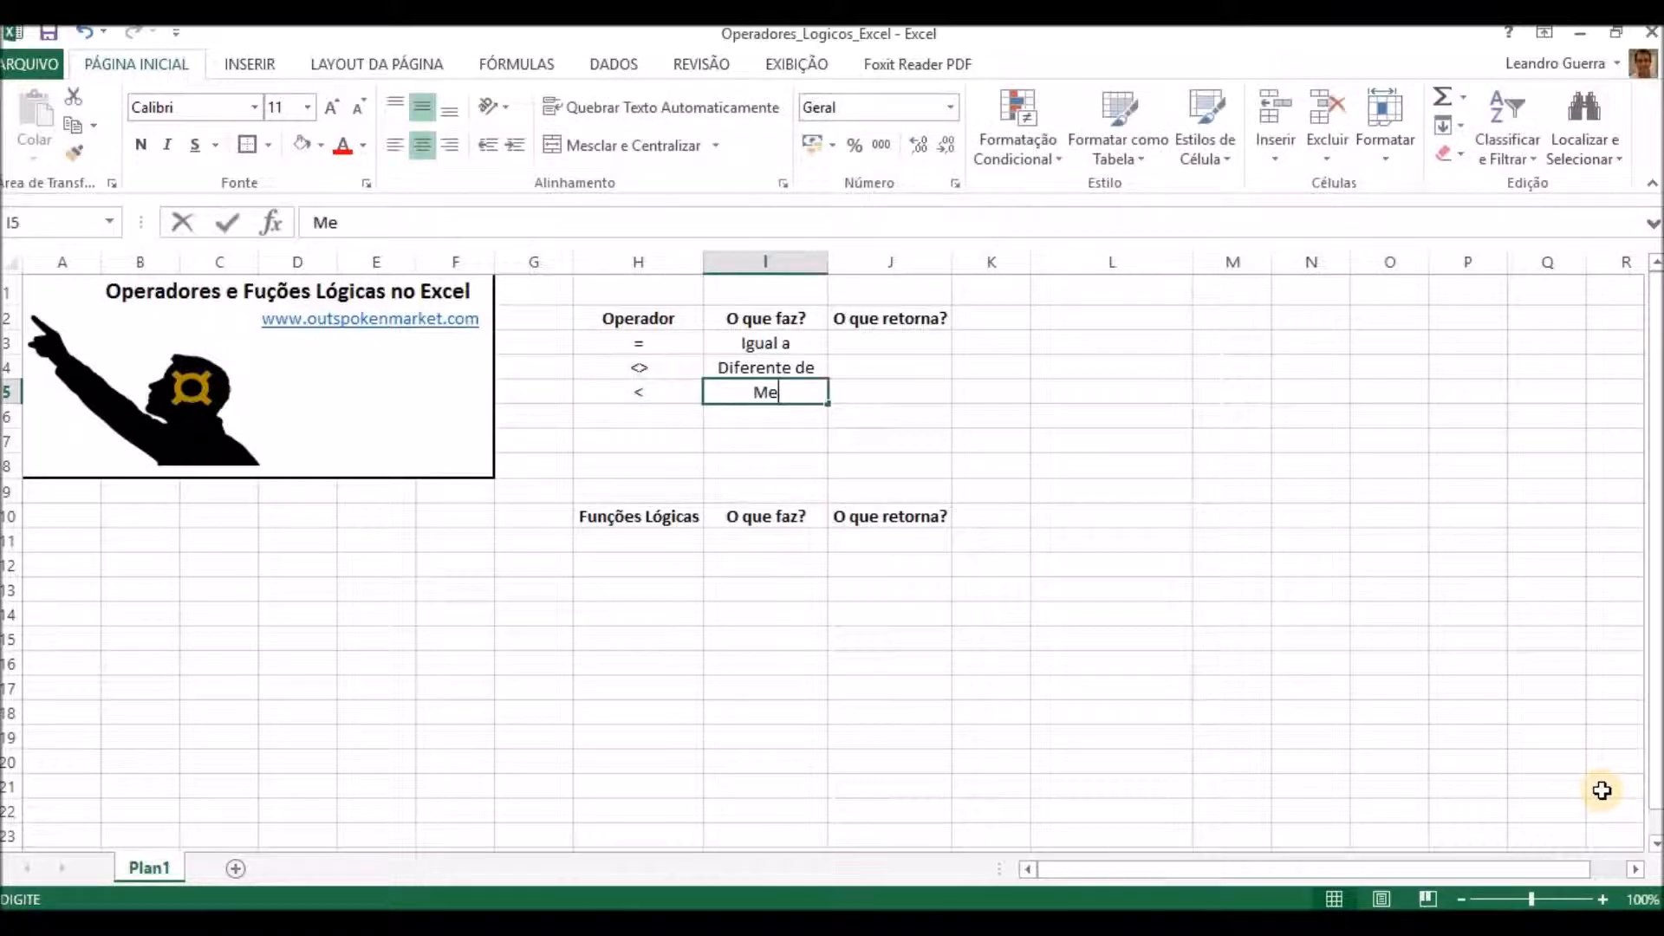
text(nor que)
key(Return)
Add the operator <= in H6 with the description "Menor ou igual a" in I6.
key(Left)
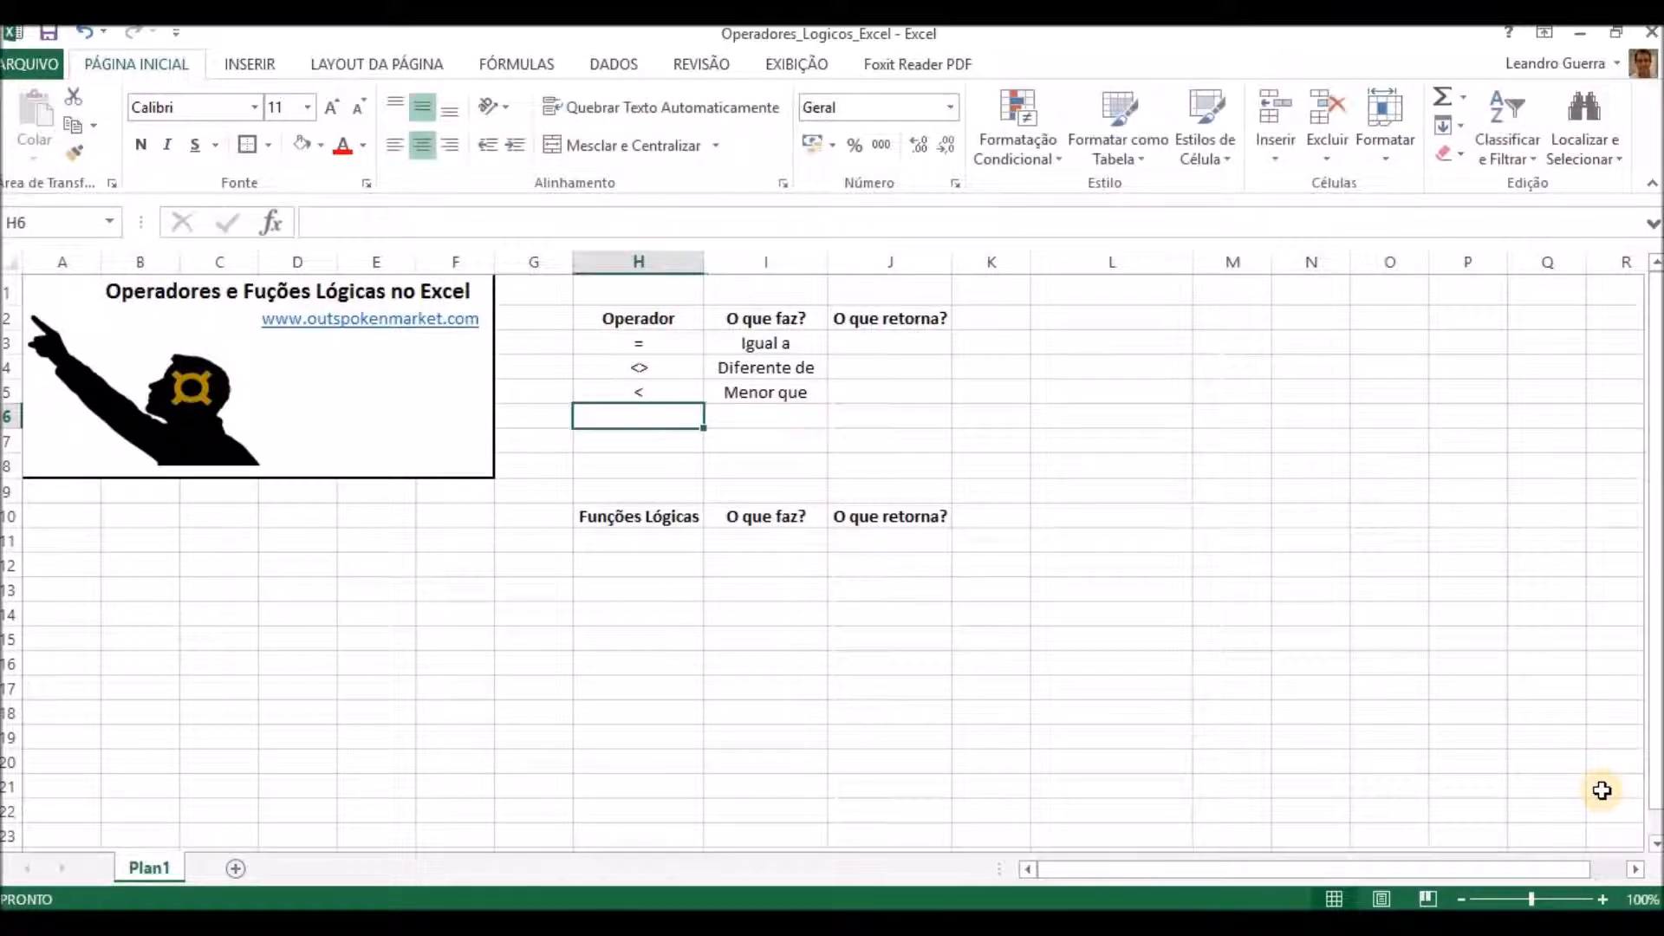
text(<=)
key(Right)
text(Menor ou igual a)
key(Return)
Add the operator > in H7 with the description "Maior que" in I7.
key(Left)
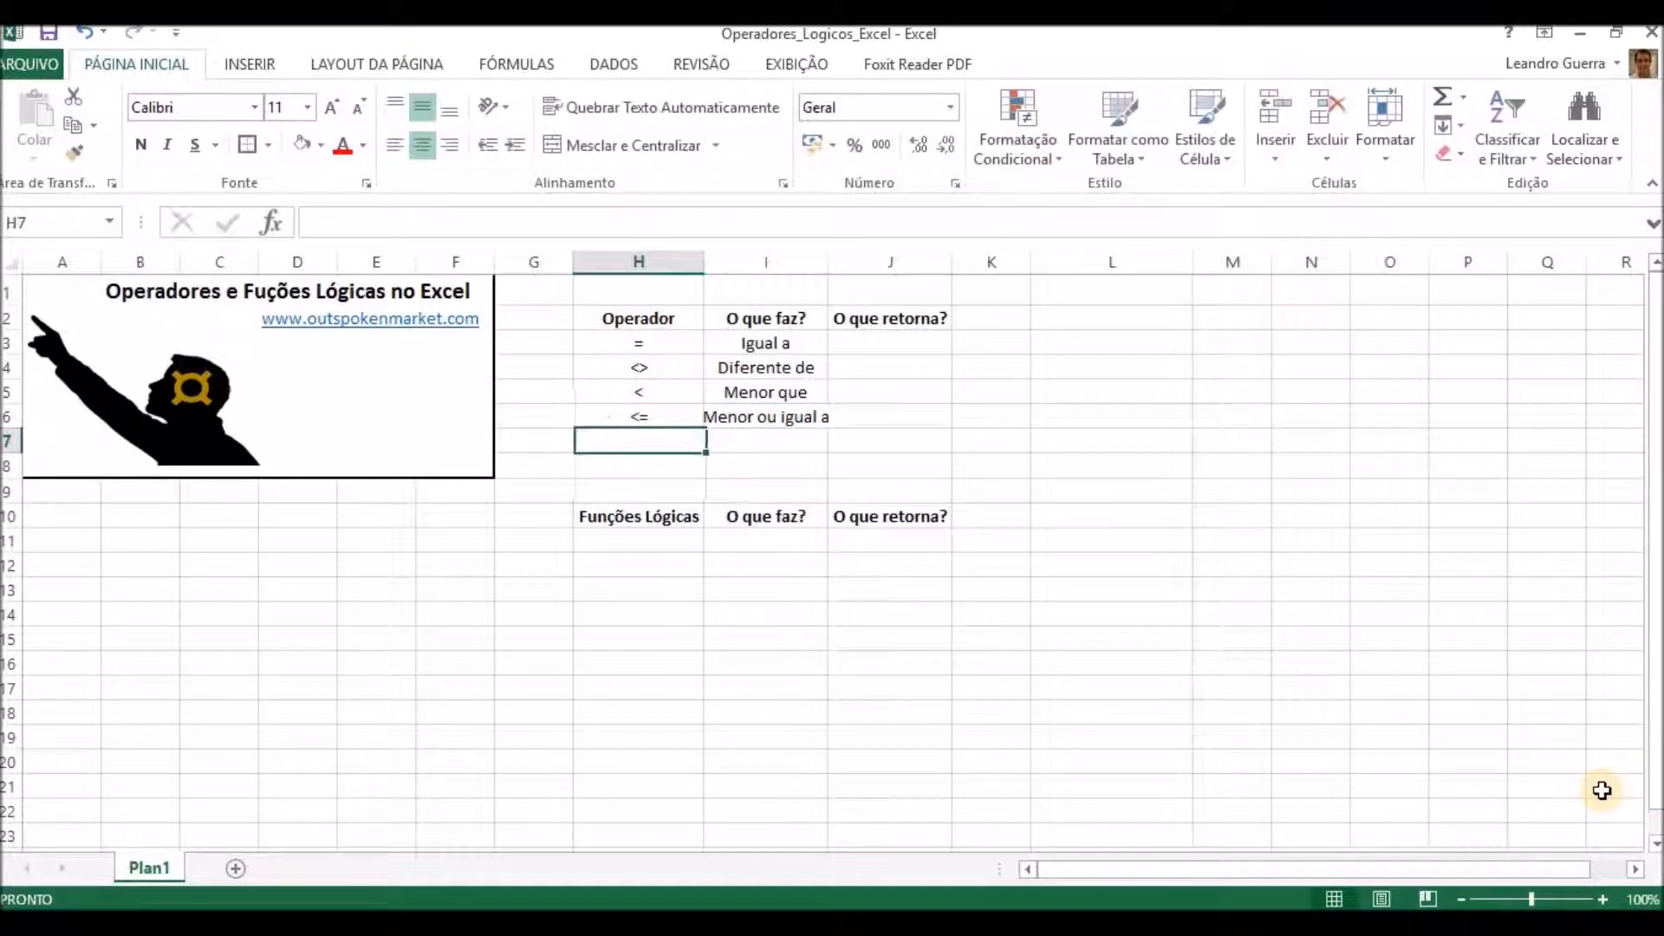
text(>)
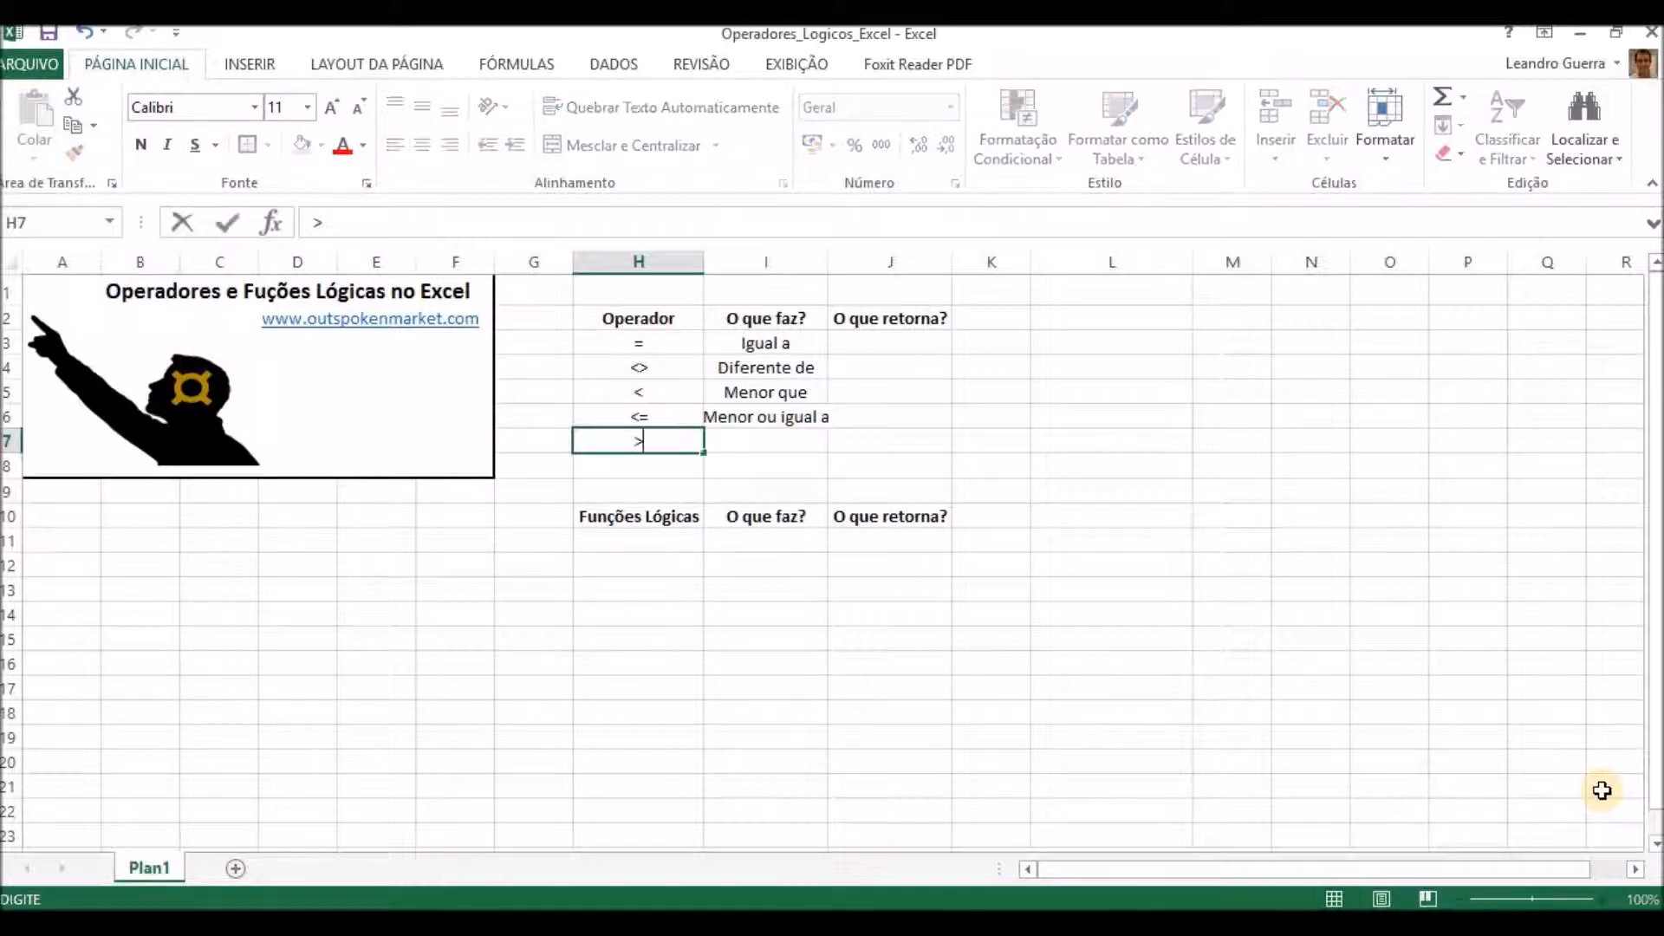
key(Right)
text(Maior que)
key(Return)
Add the operator >= in H8 with the description "Maior ou igual a" in I8.
key(Left)
text(>)
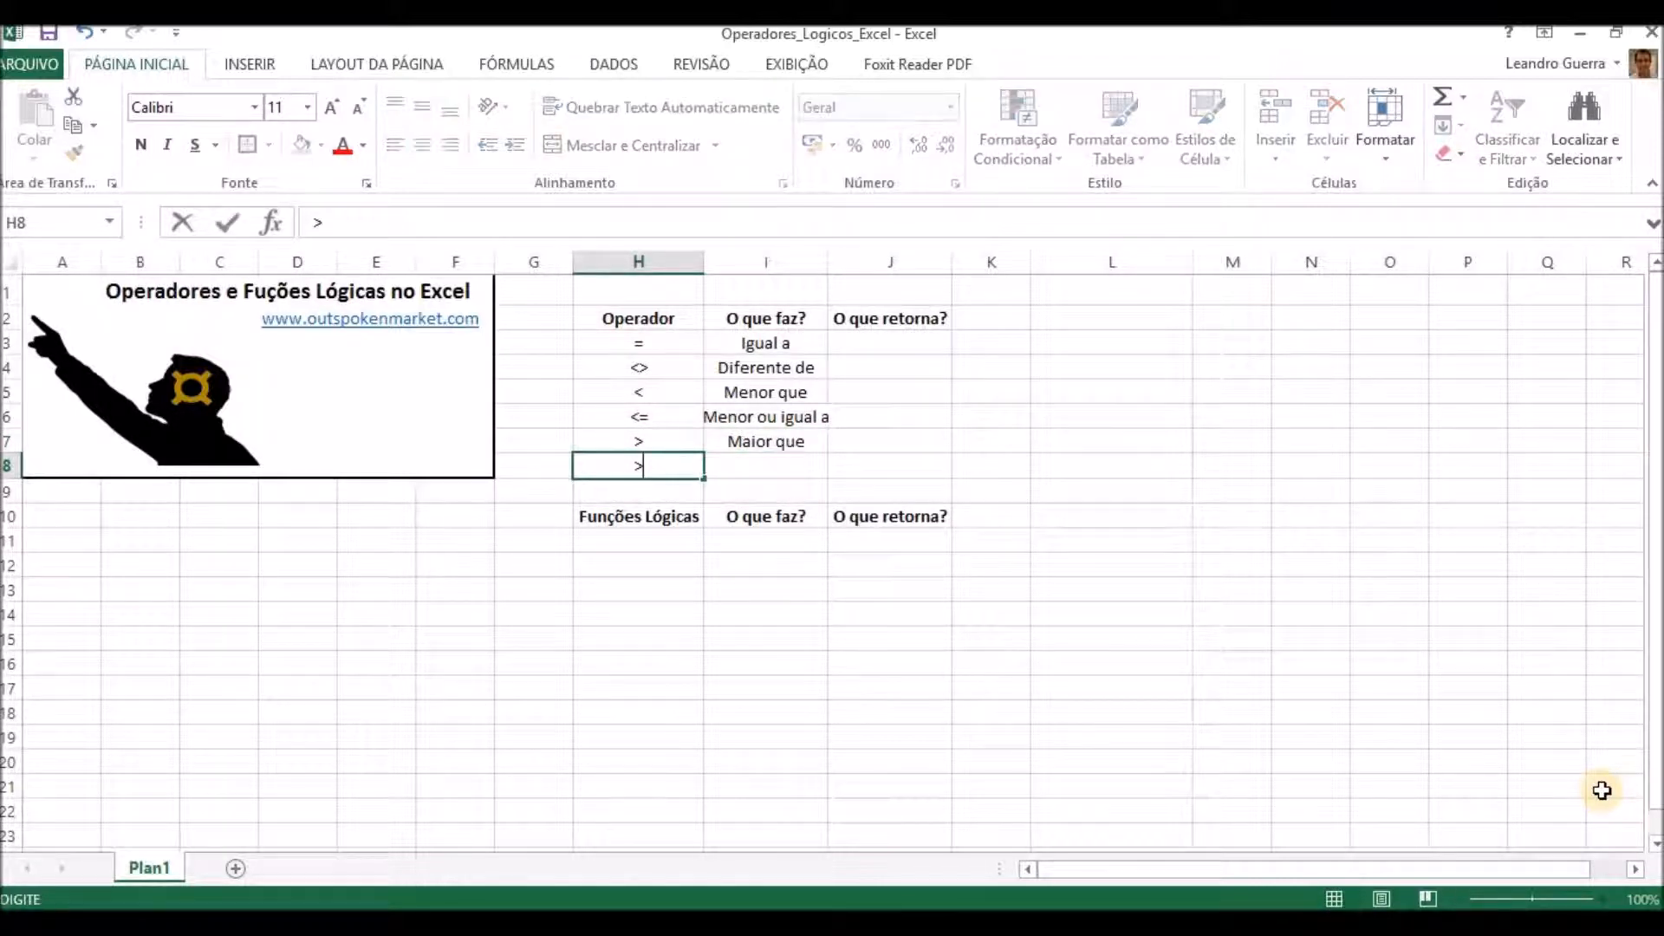
text(= Maio)
key(BackSpace)
key(BackSpace)
key(BackSpace)
key(BackSpace)
key(BackSpace)
key(Right)
key(Right)
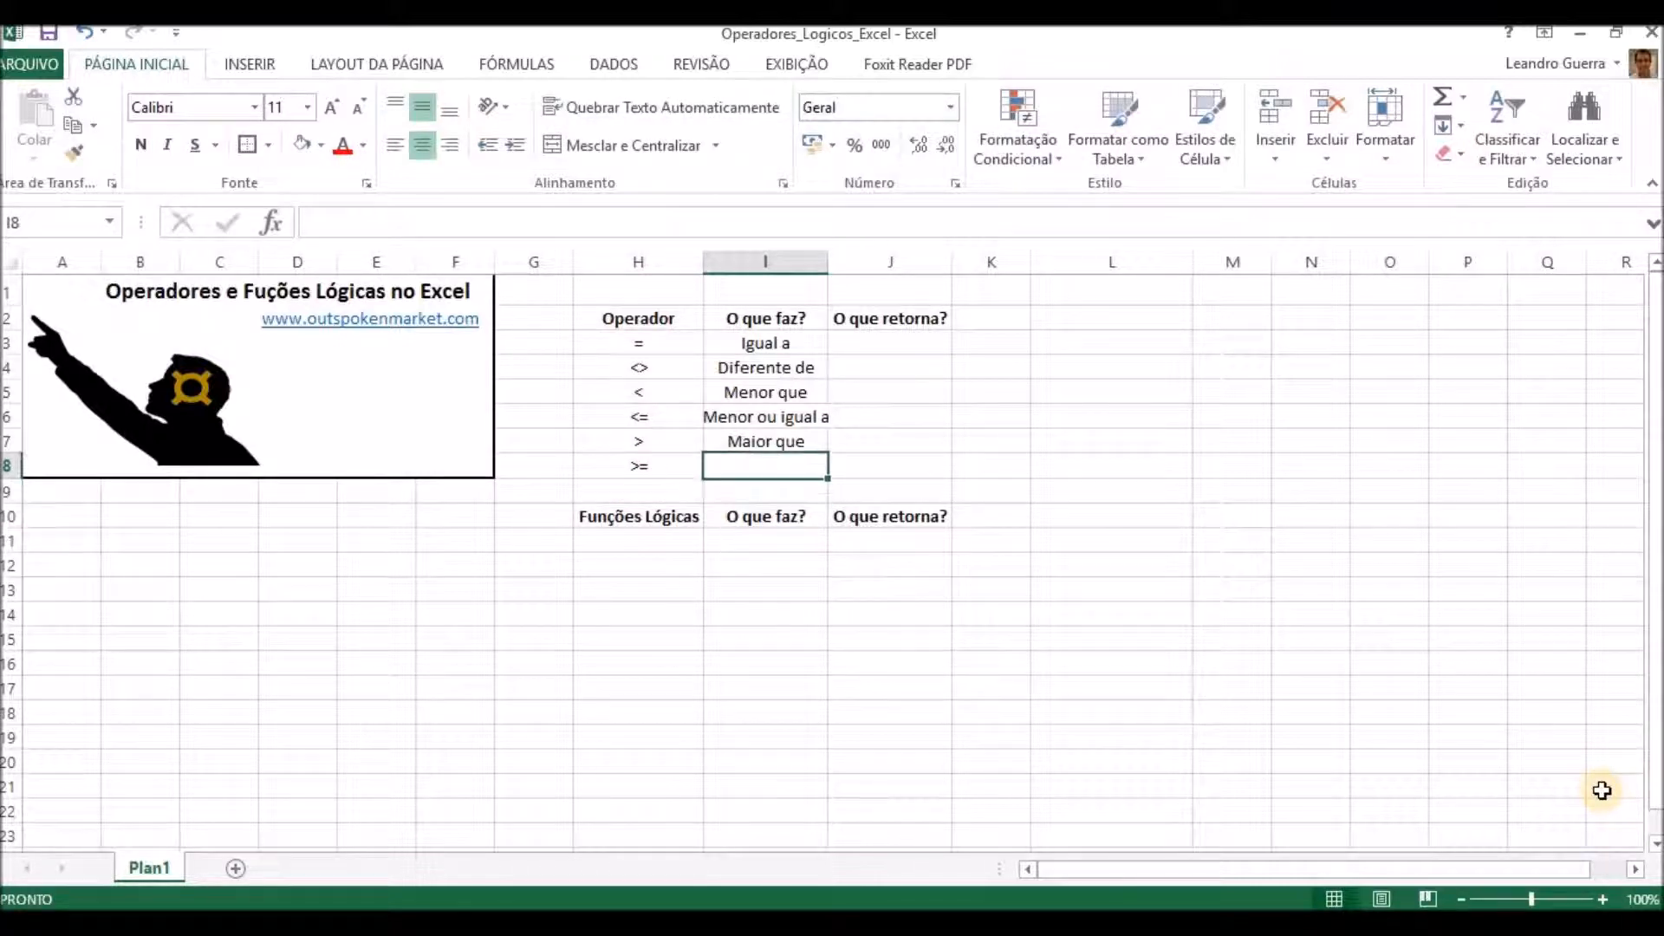
text(Maior ou i)
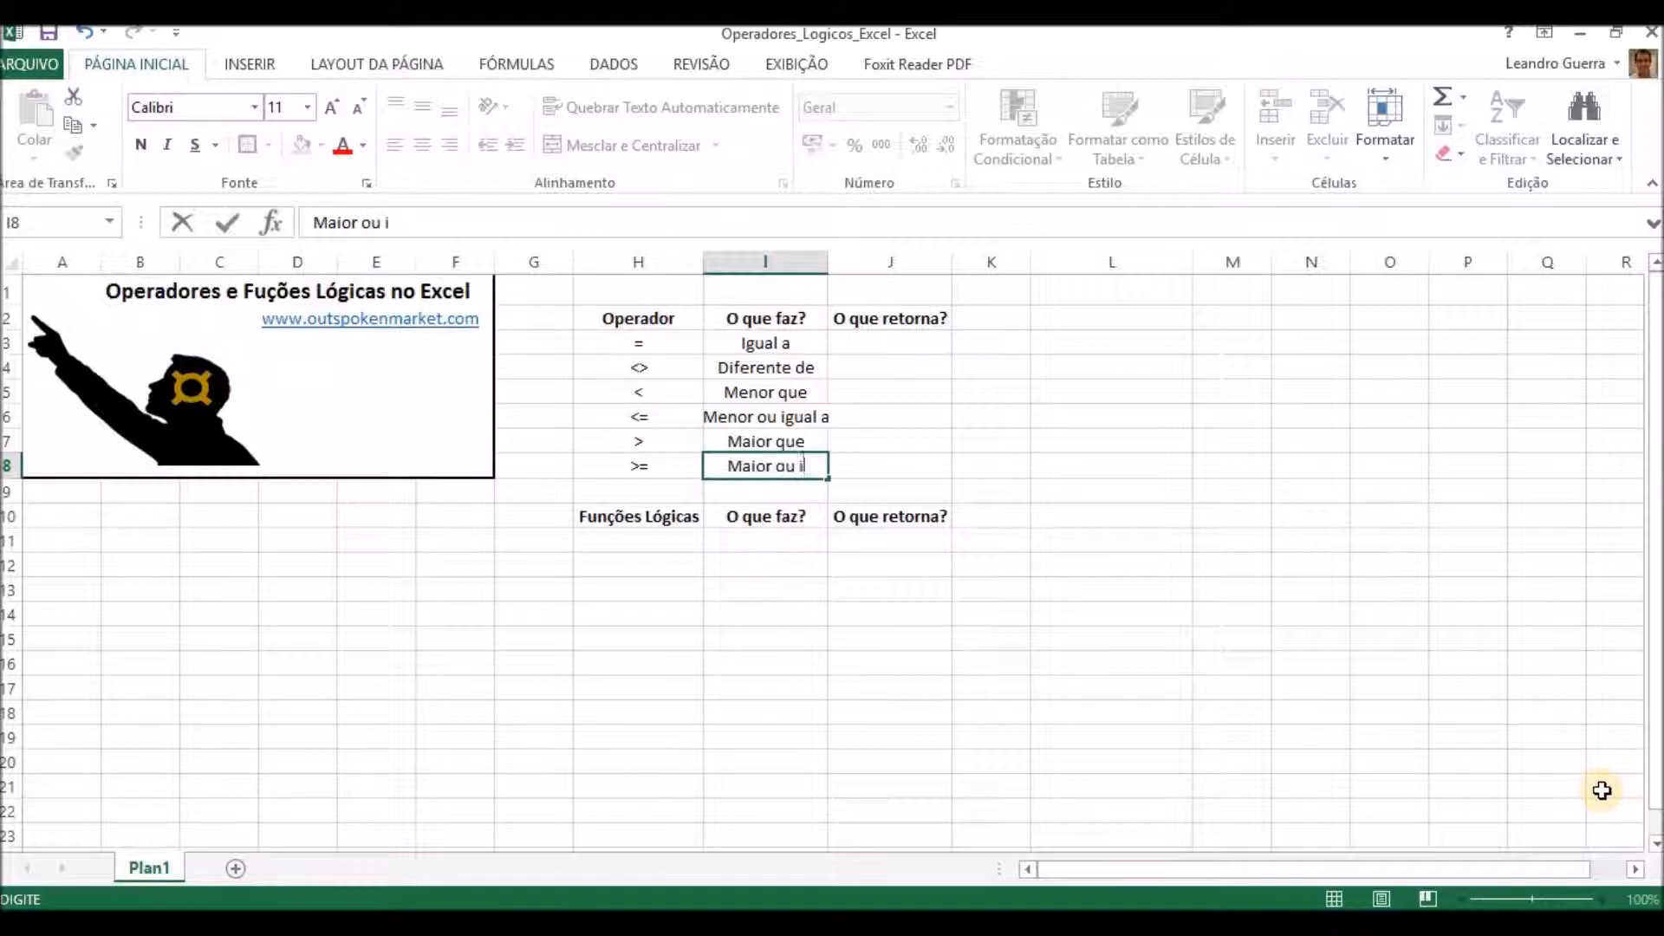
text(gual a)
key(Return)
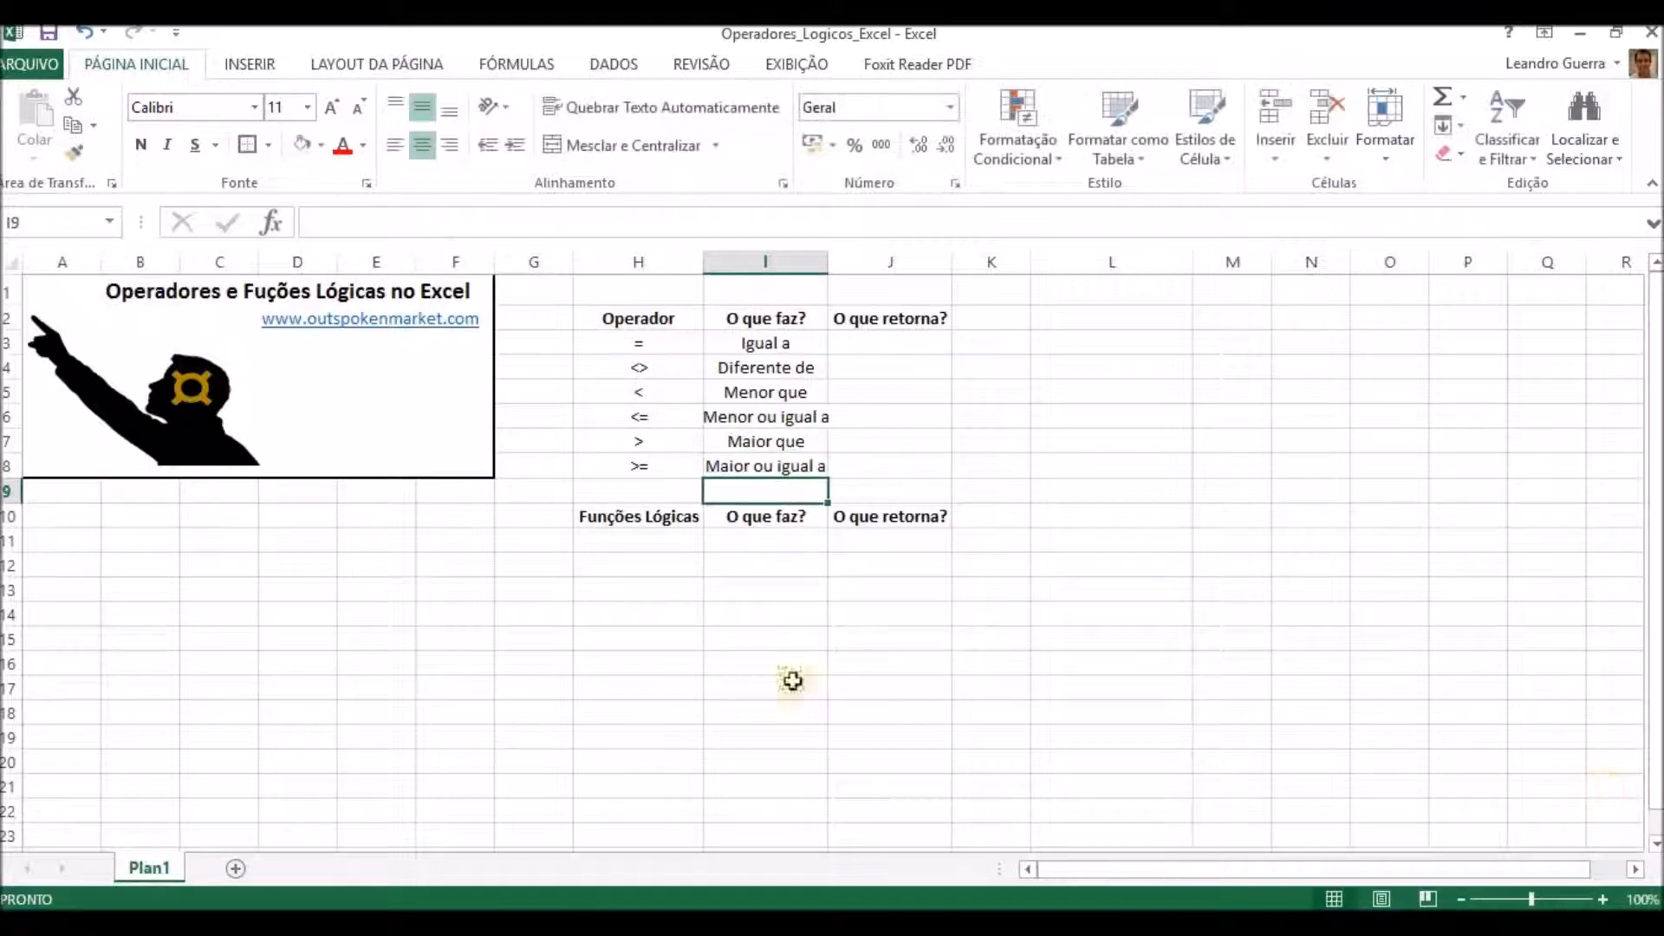
Autofit the width of column I and change the heading in H2 to "Operadores".
double_click(827, 255)
drag(646, 342, 641, 467)
click(652, 326)
key(F2)
text(es)
click(1080, 405)
Create a test data column with the heading "Testes" in L2 and the values 2 in L3 and 22 in L4.
click(893, 322)
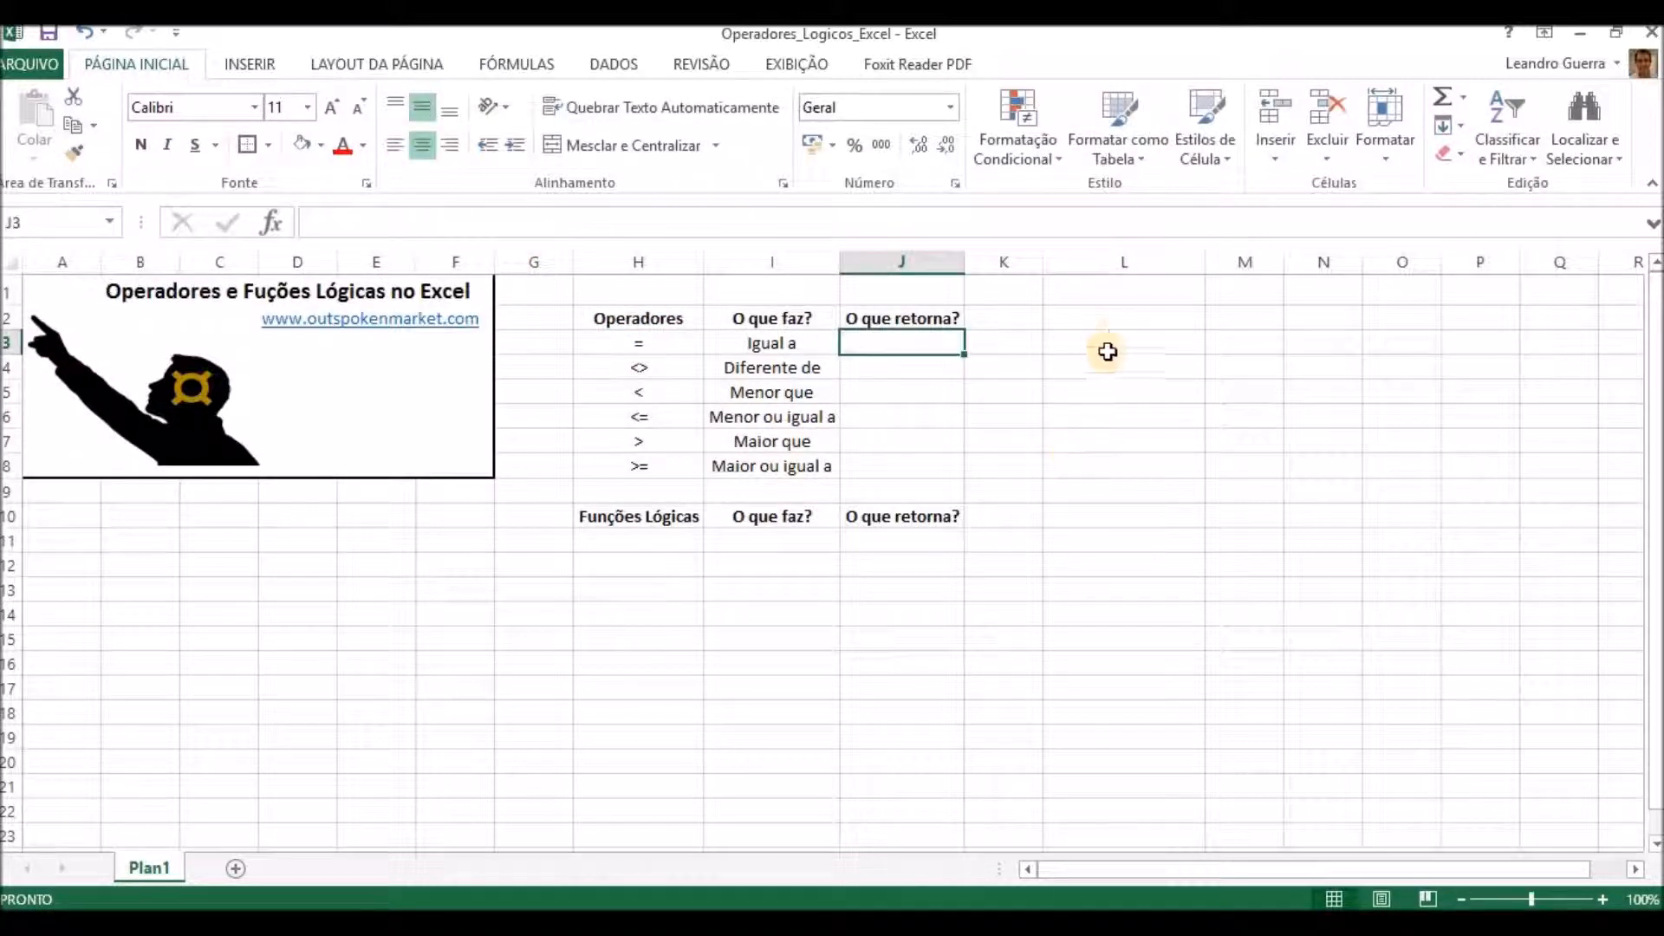
click(1118, 319)
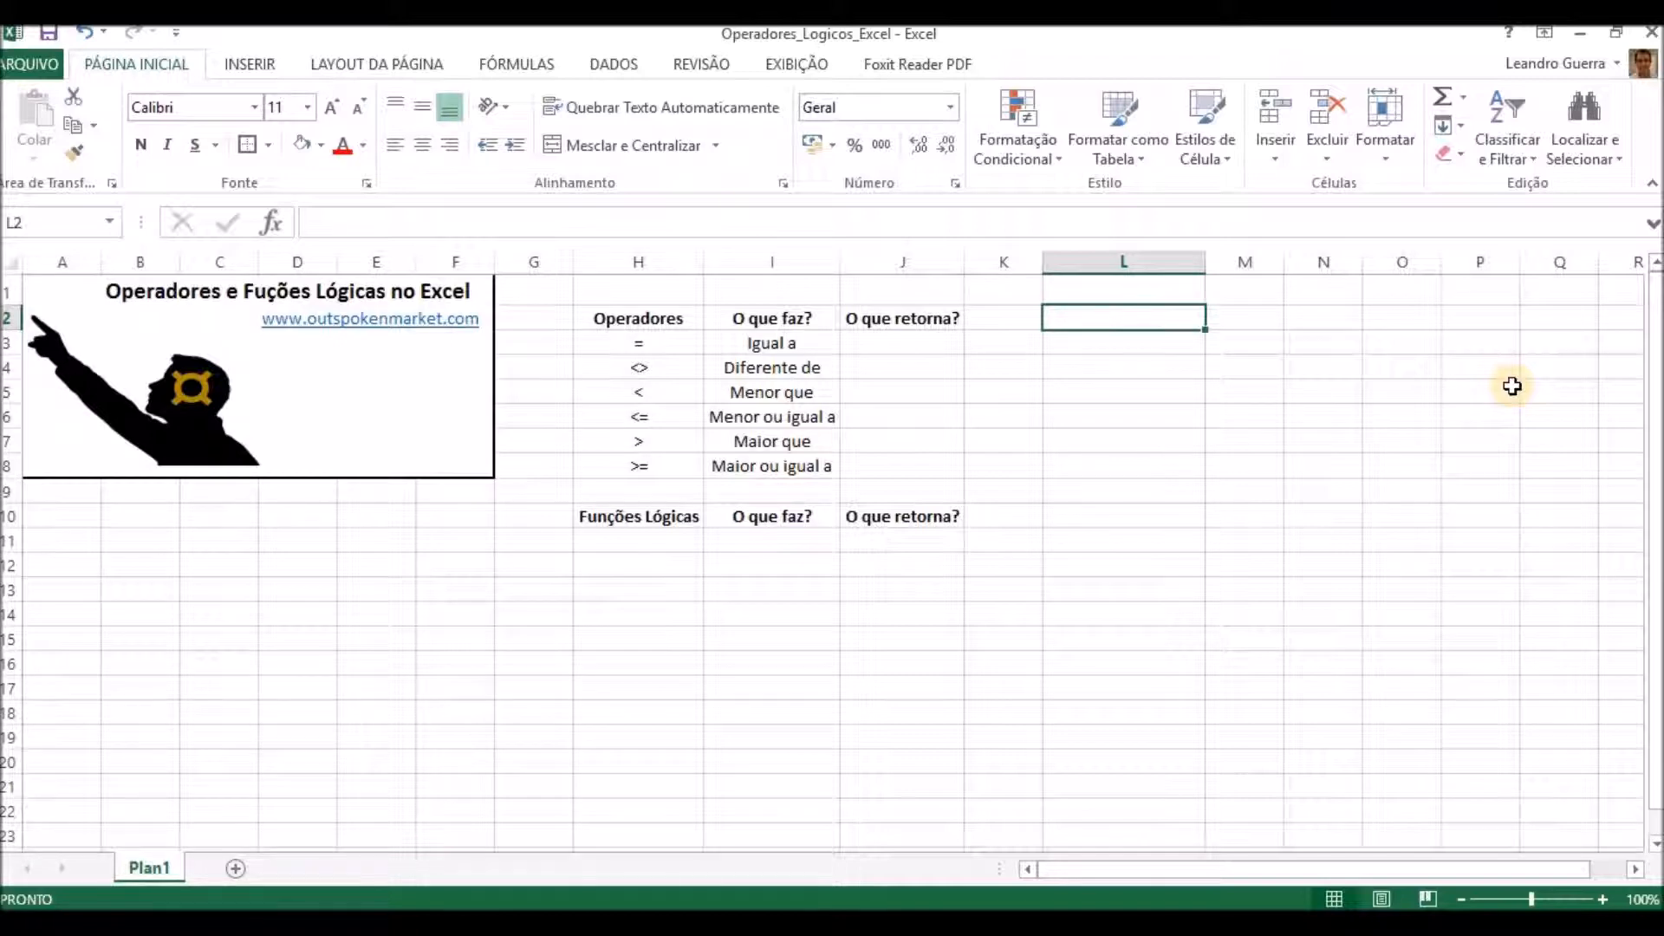
text(Testes)
key(Return)
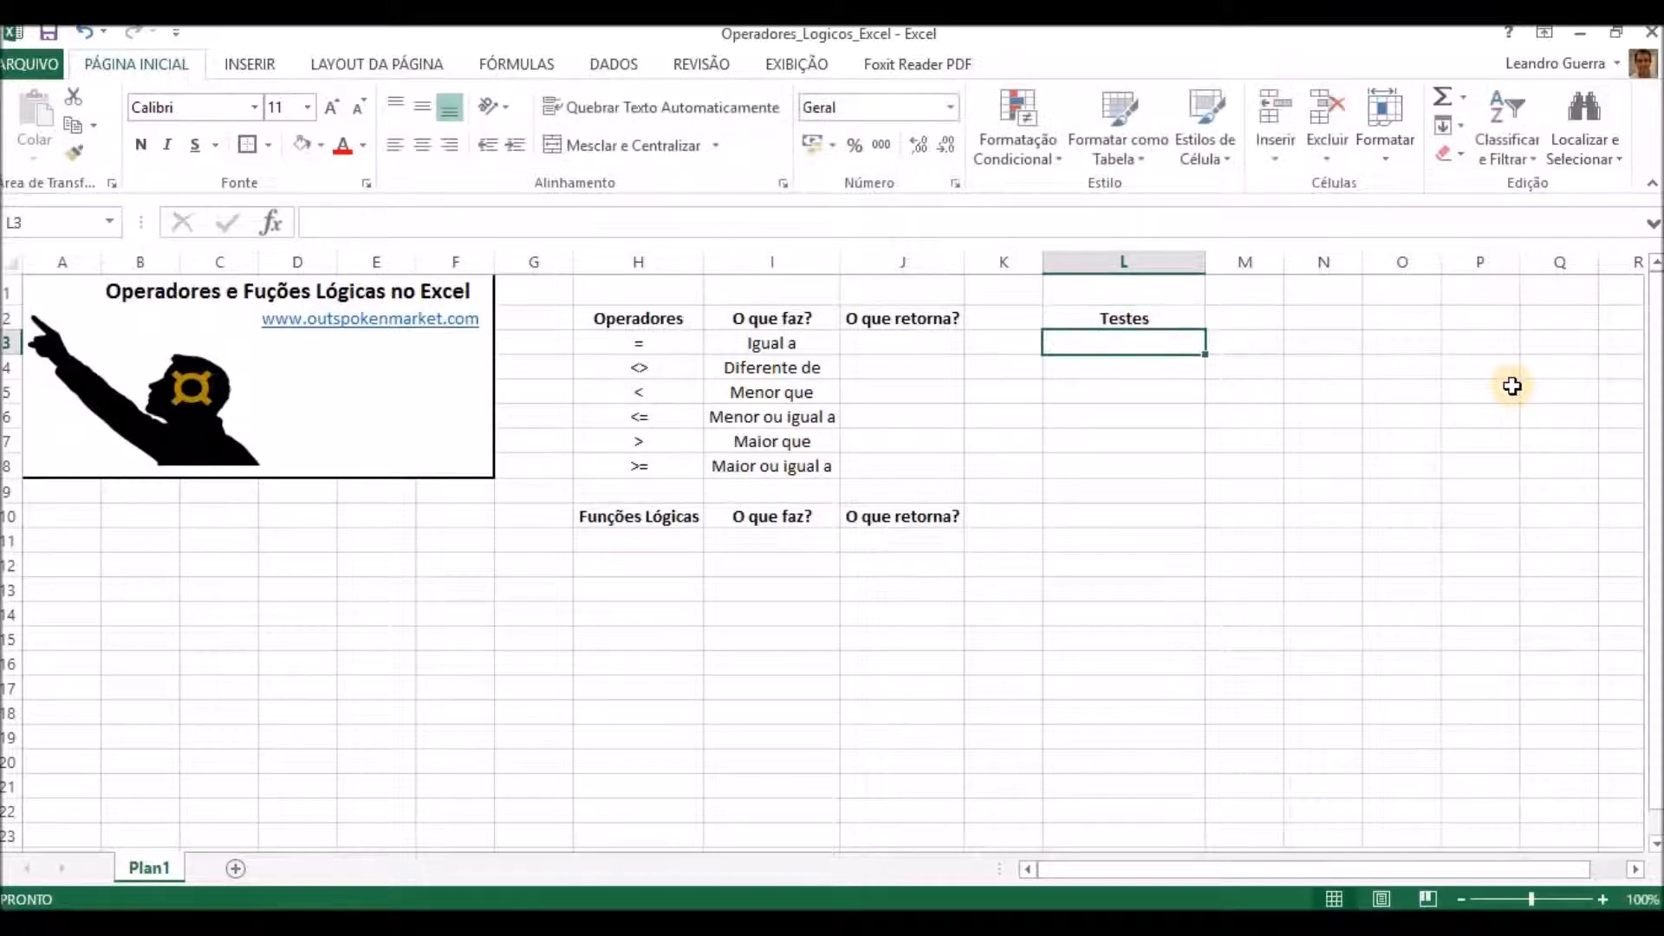
text(2)
key(Return)
text(22)
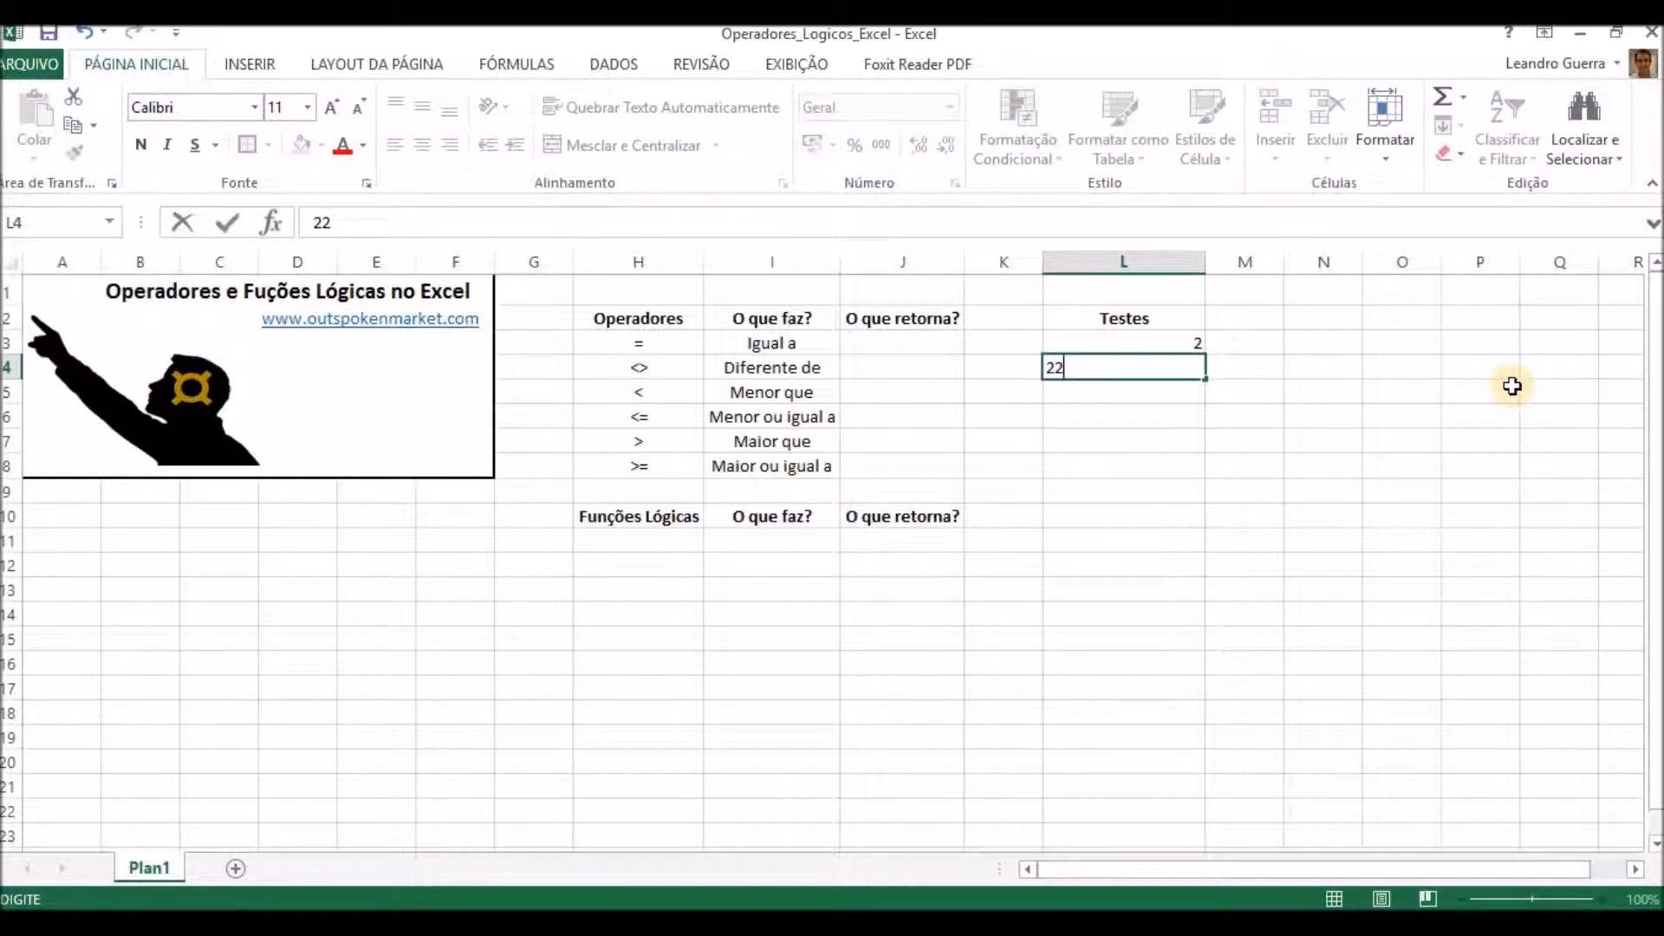
key(Return)
Enter the equality comparison =L3=L4 in J3, under "O que retorna?".
key(Up)
key(Up)
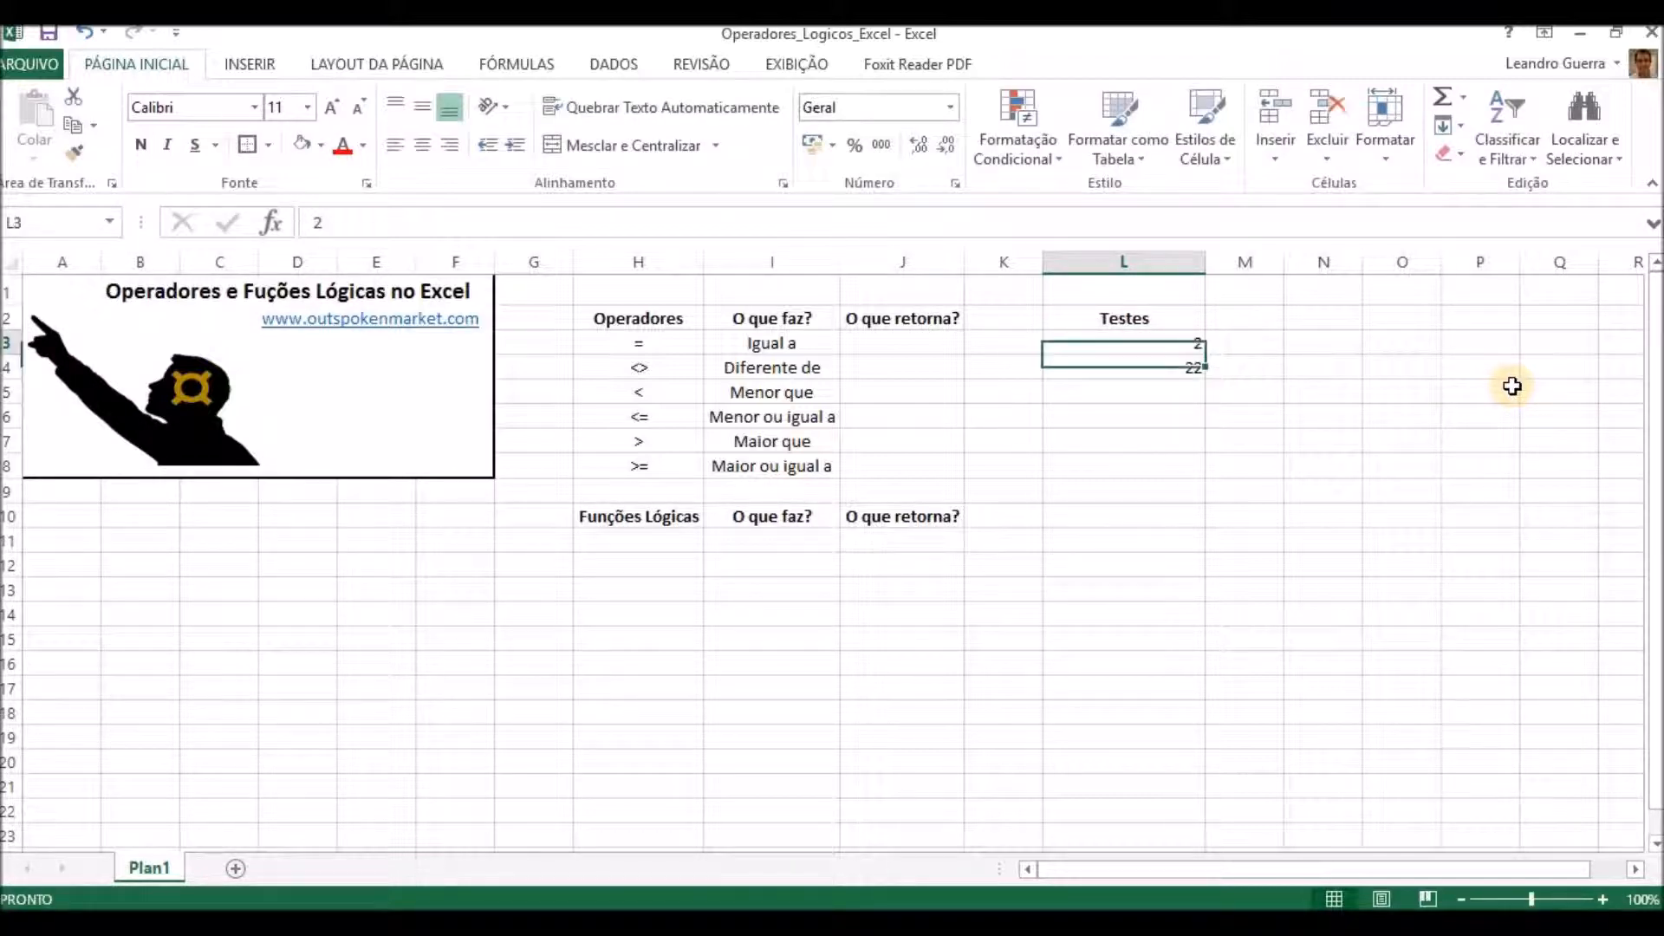
key(Left)
key(Left)
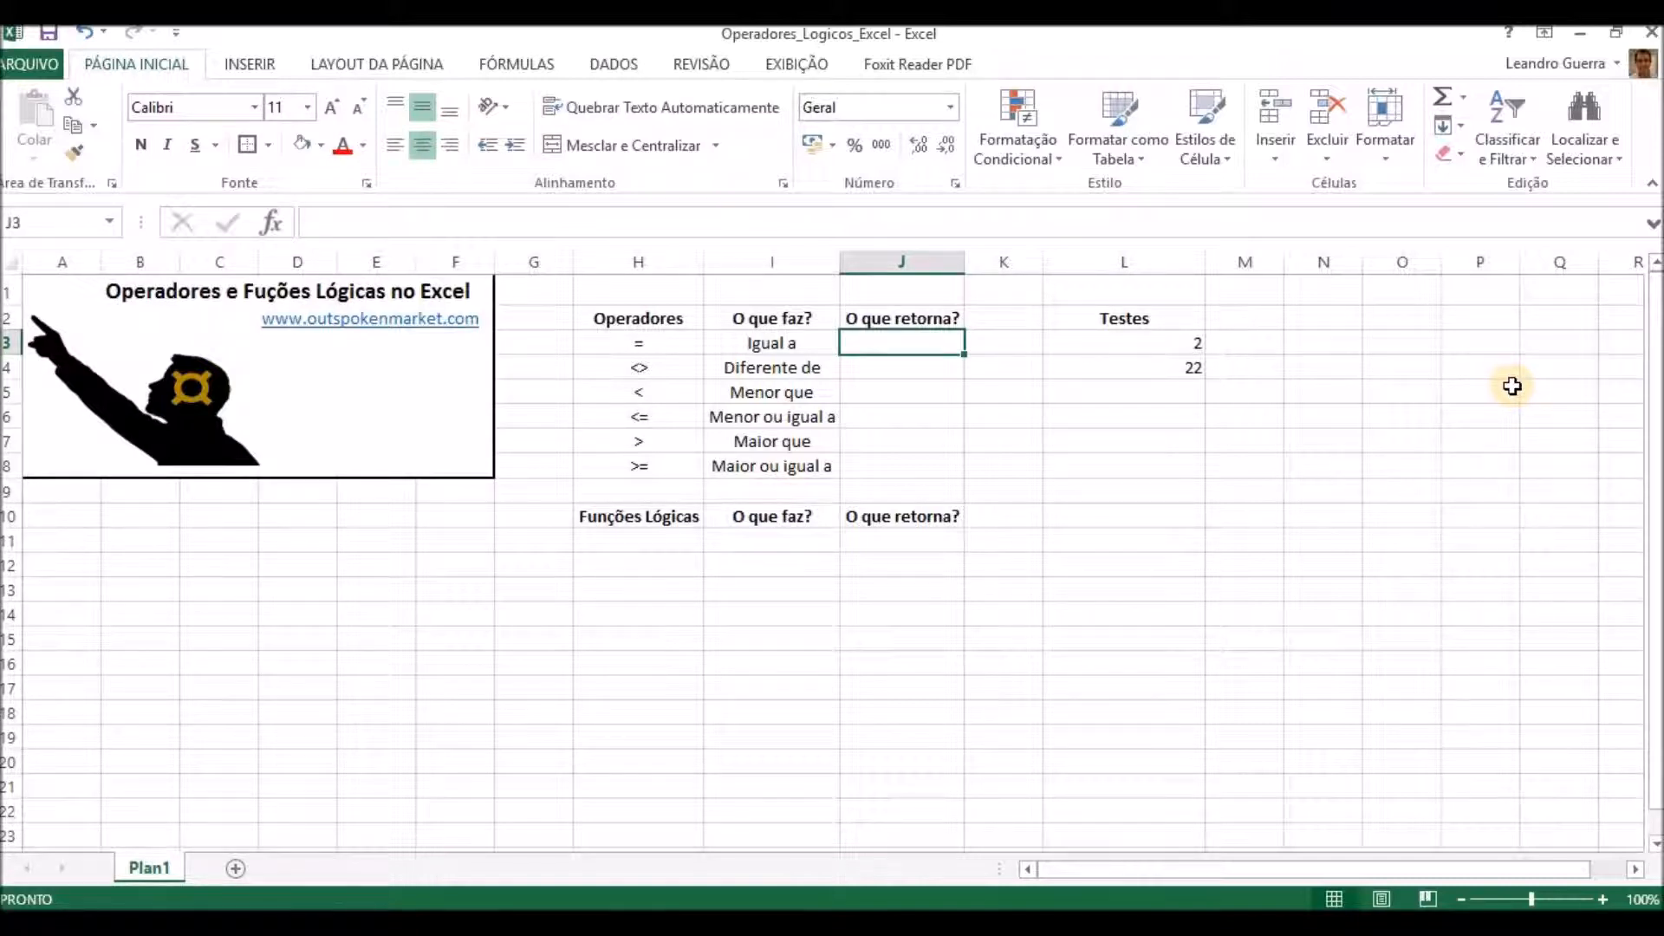
text(=)
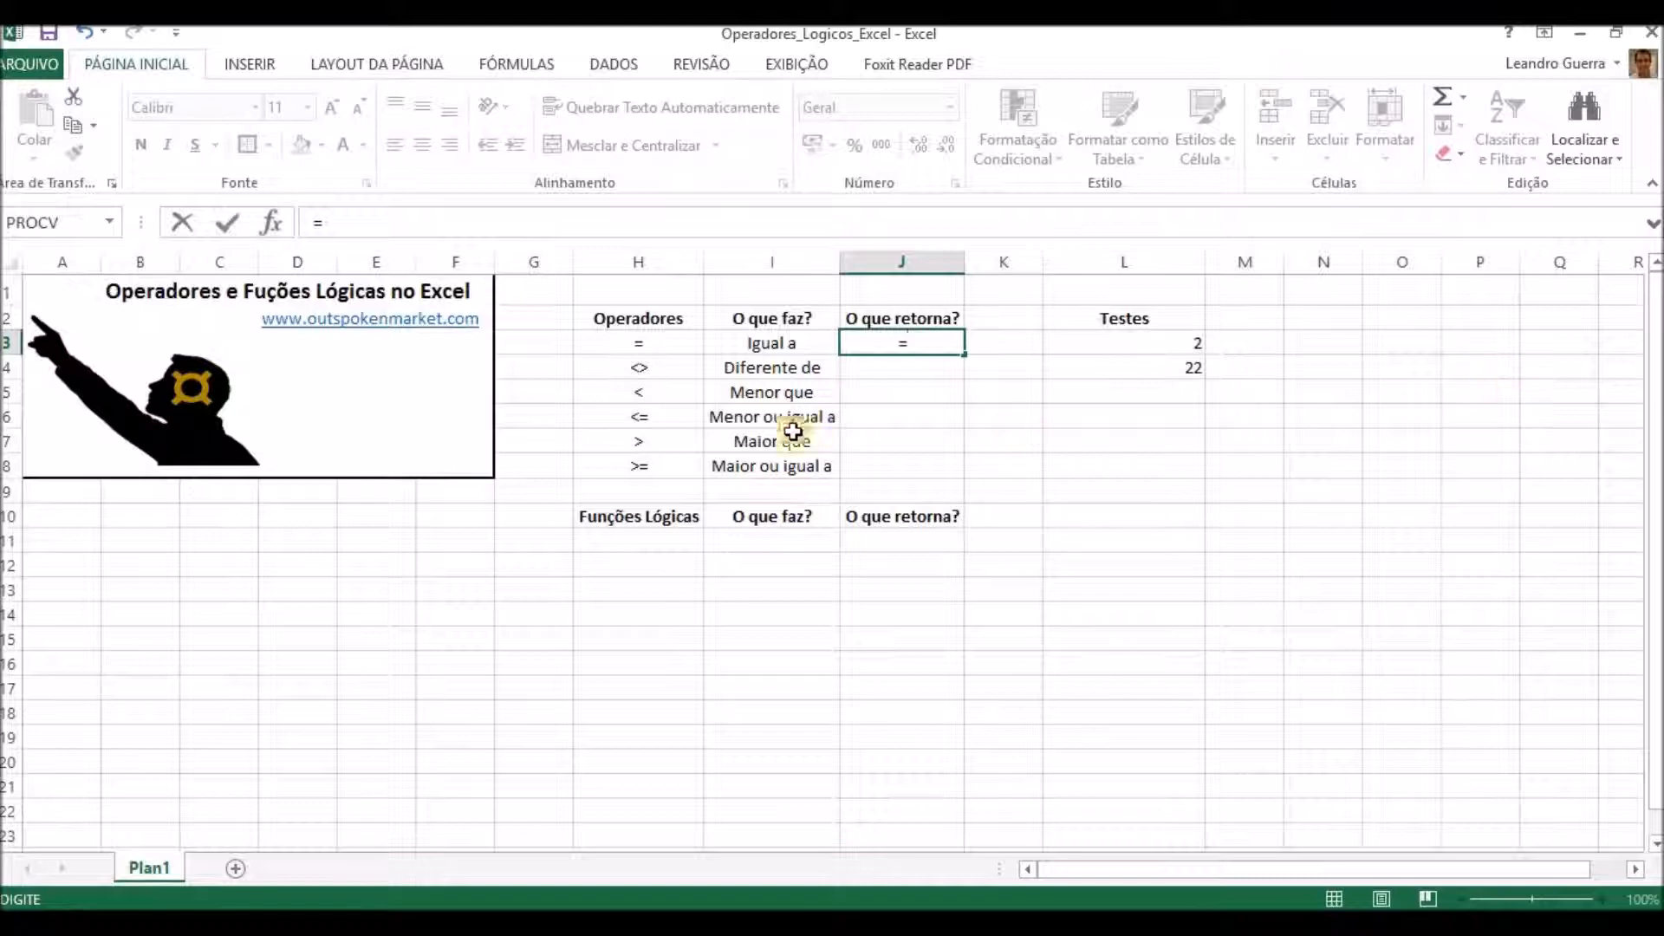
click(1143, 338)
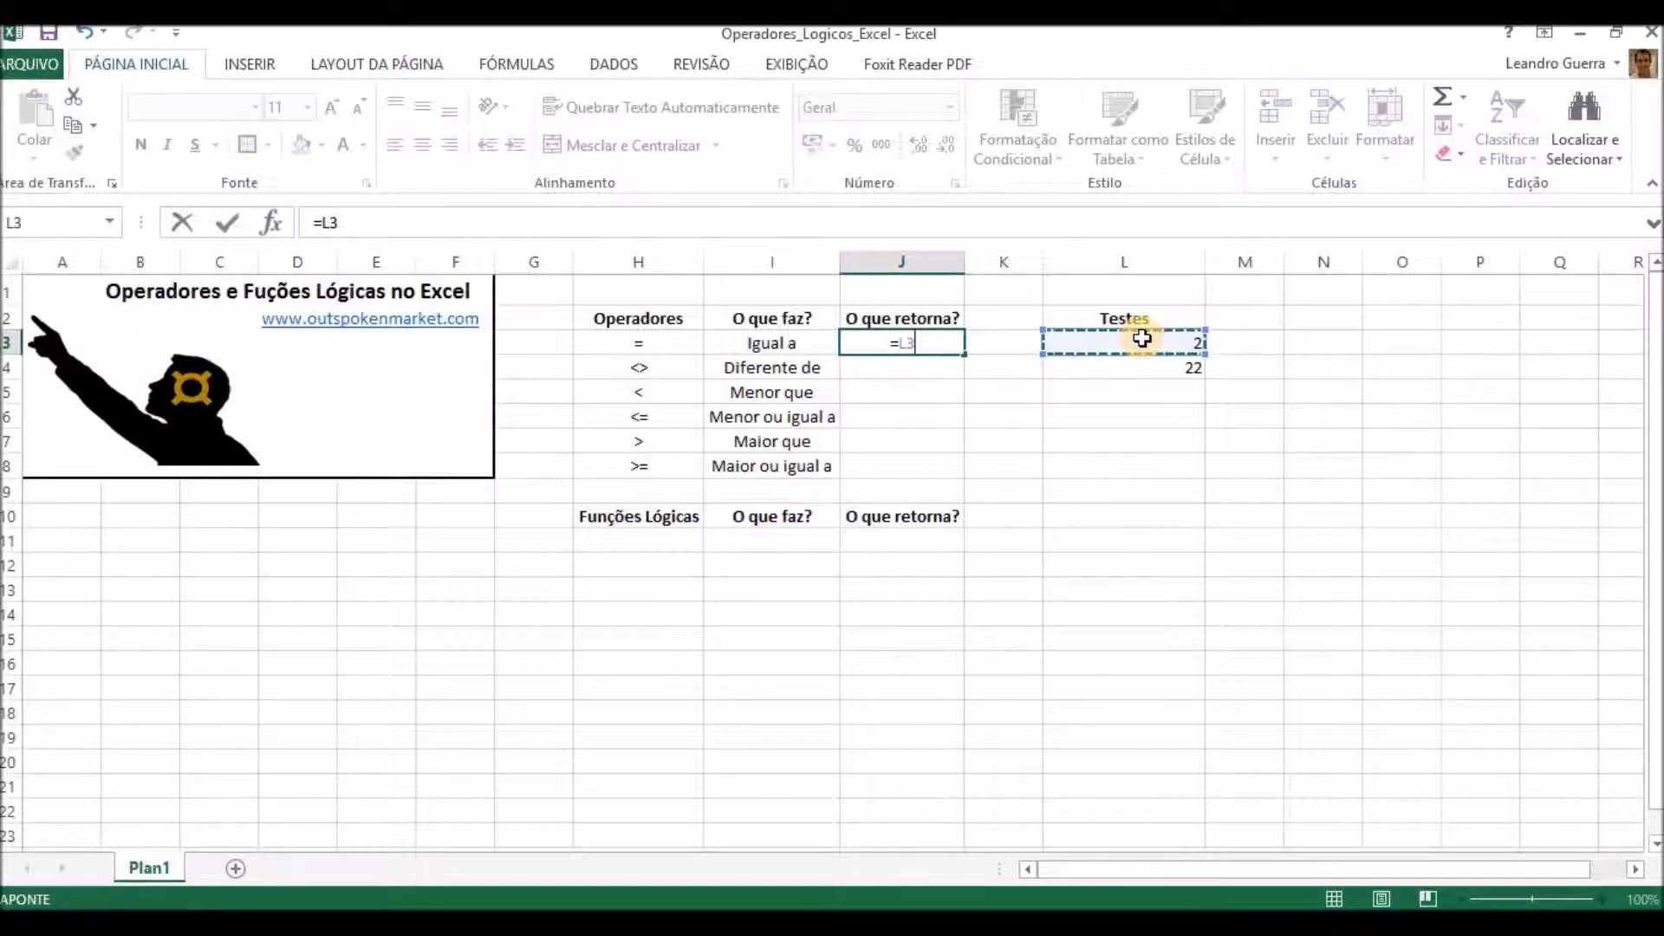
text(=)
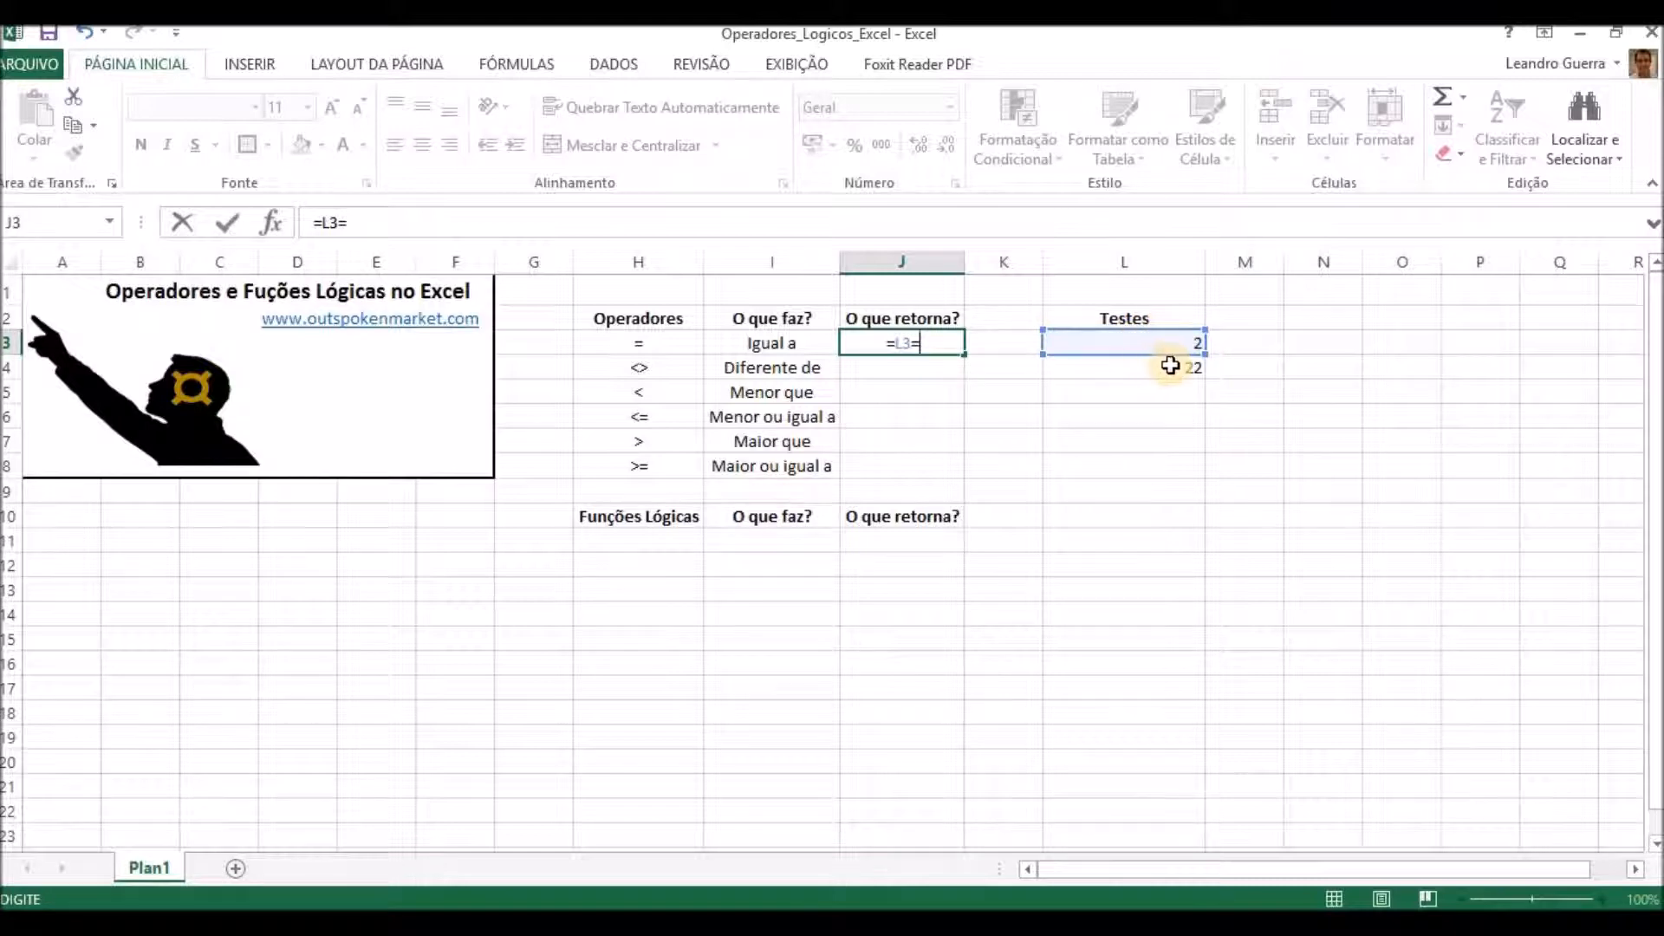
click(1169, 365)
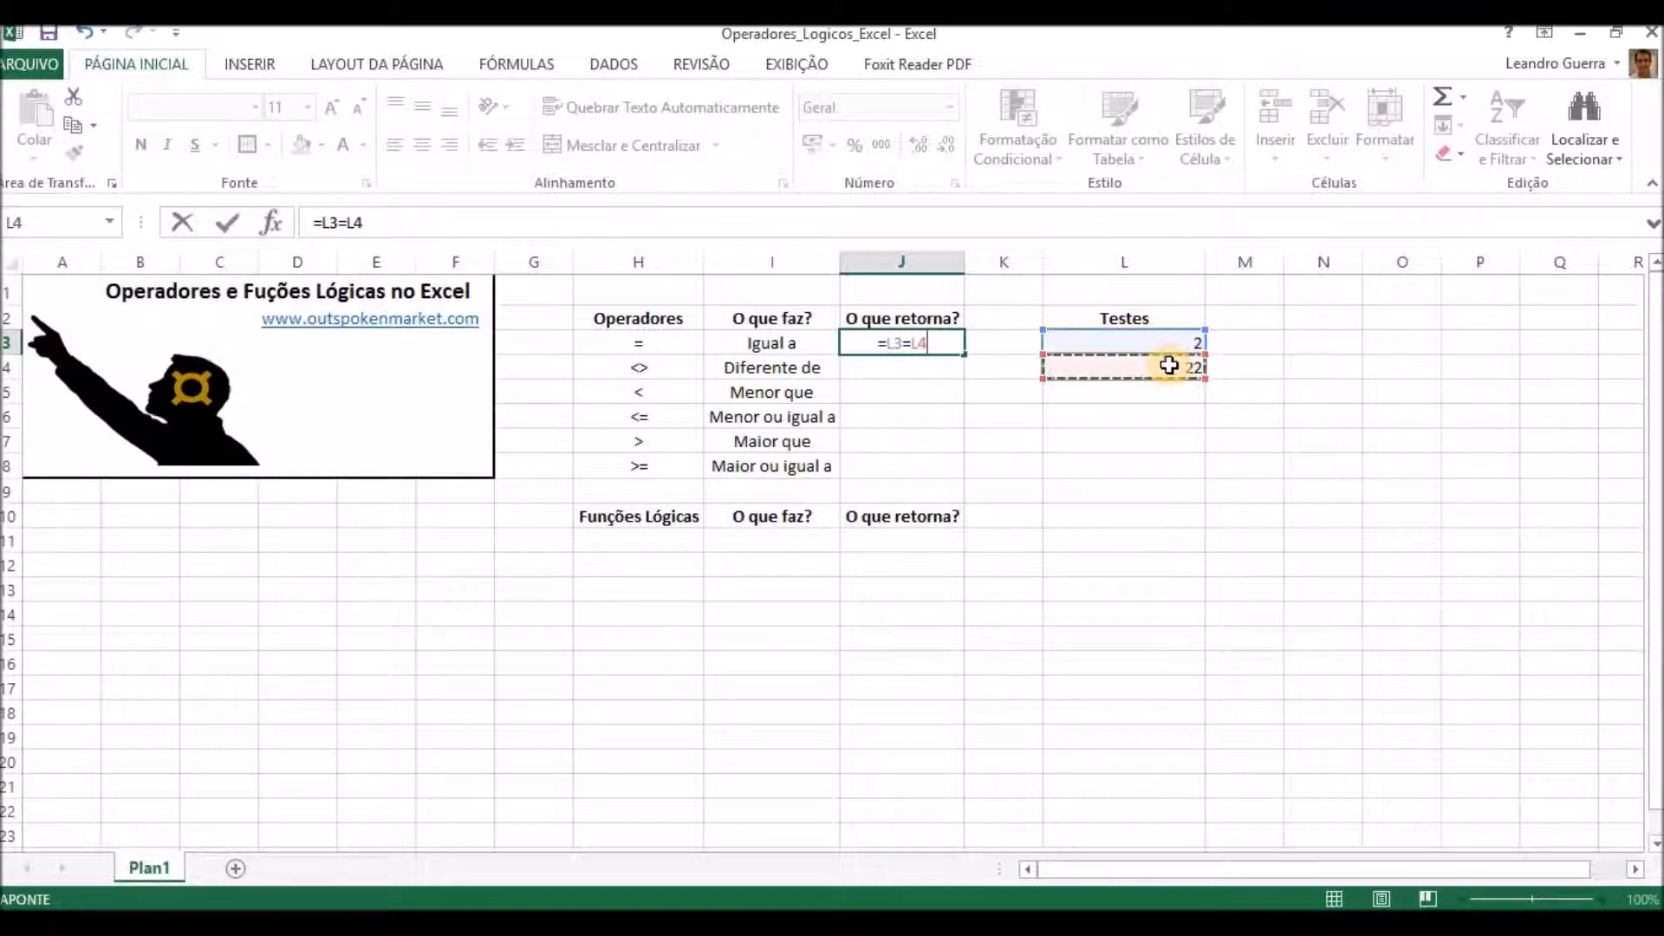
key(Return)
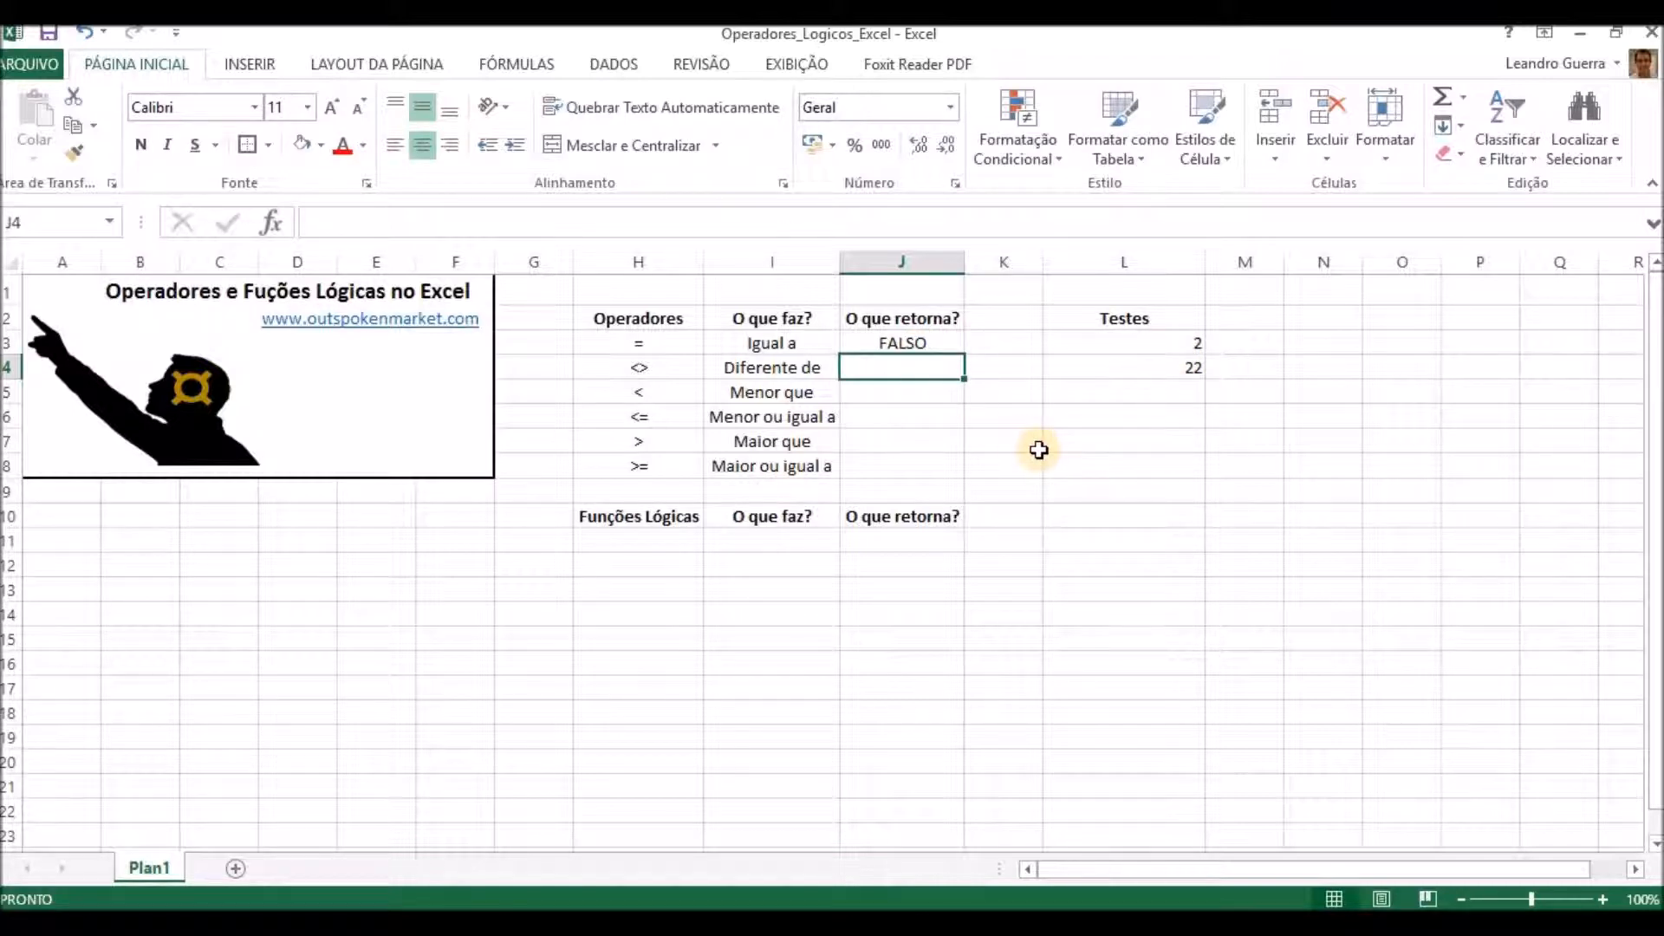
Enter the inequality comparison =L3<>L4 in J4.
text(=)
click(1082, 344)
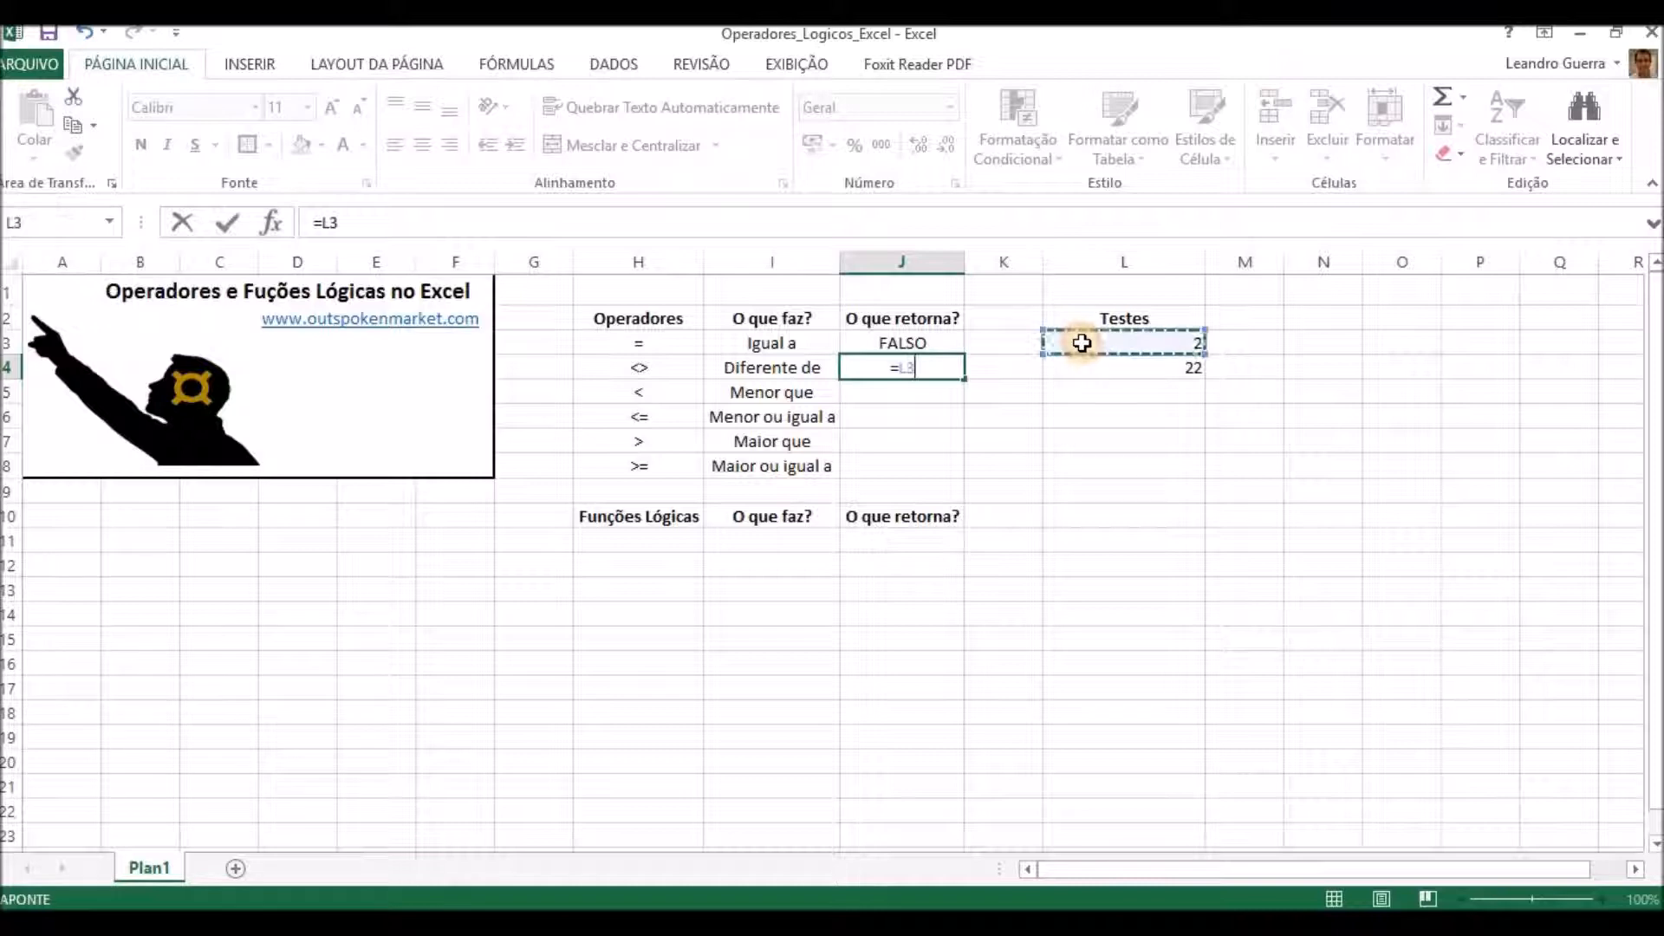
text(<>)
click(1090, 371)
key(Return)
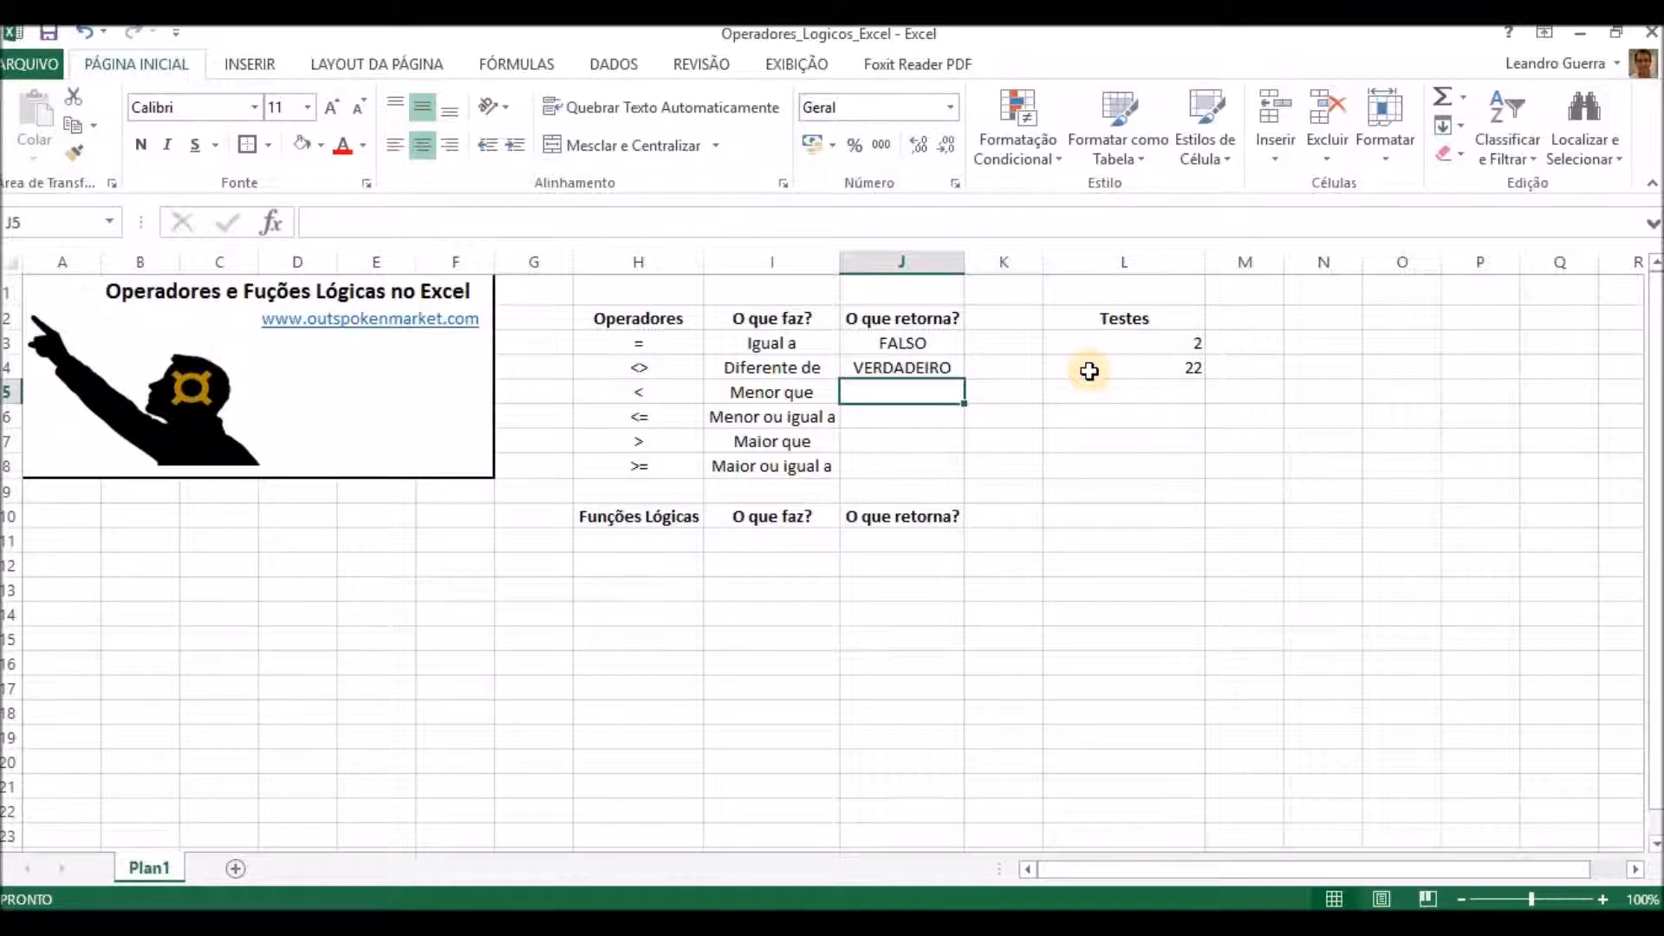
Enter the less-than comparison =L3<L4 in J5.
text(=)
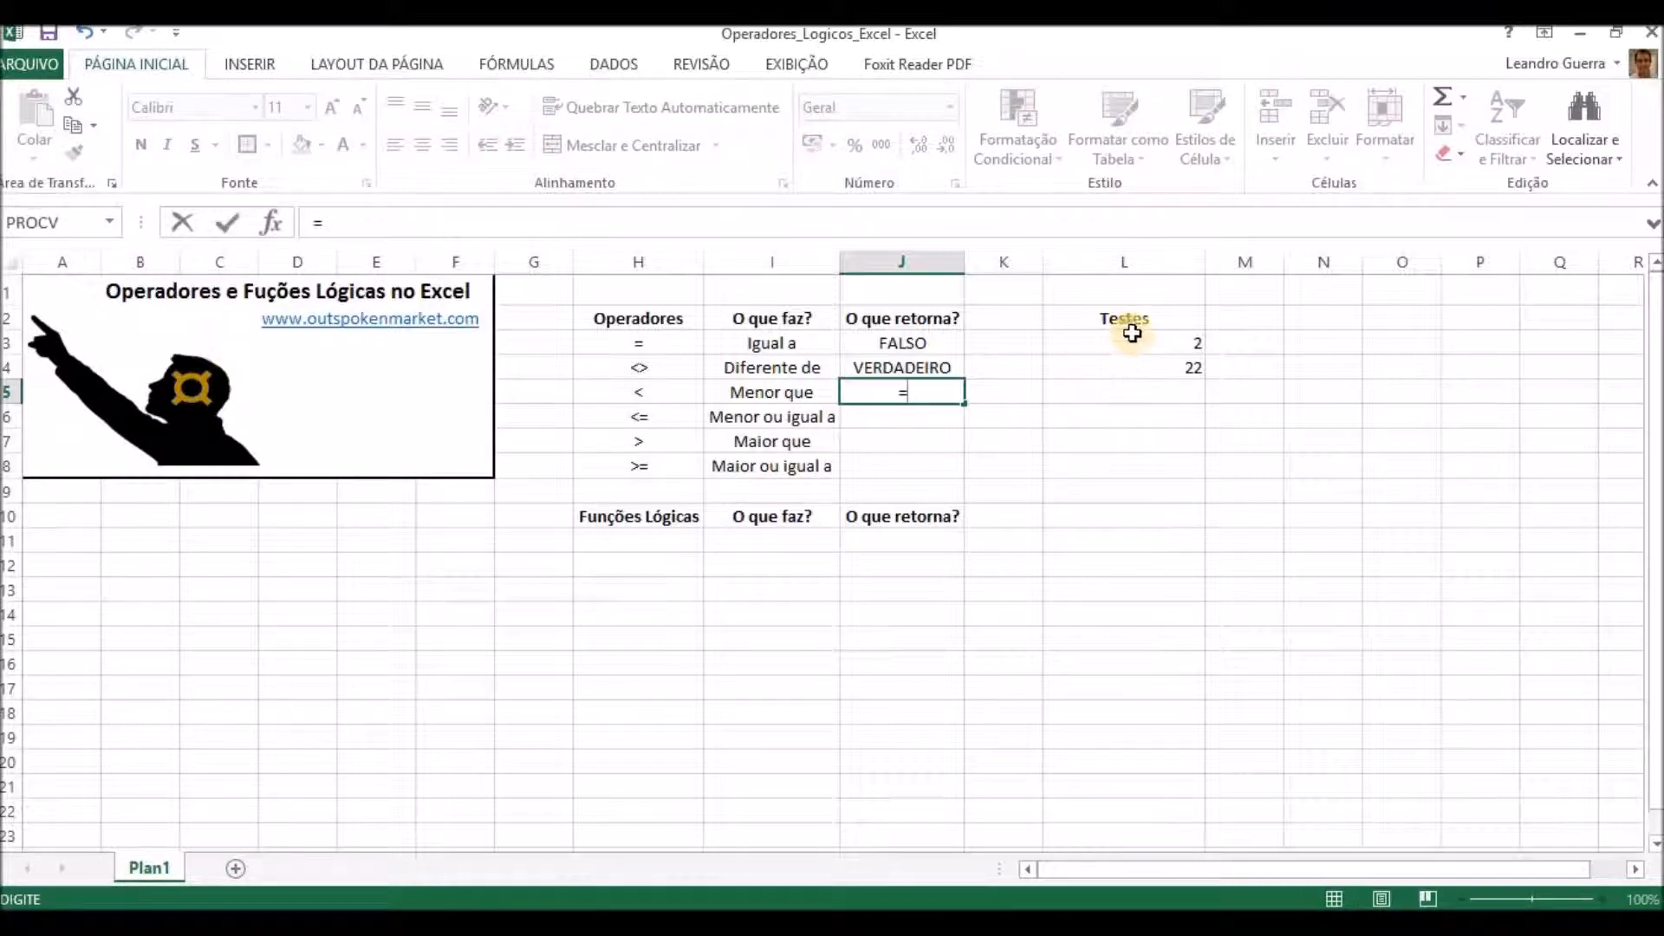
click(1120, 348)
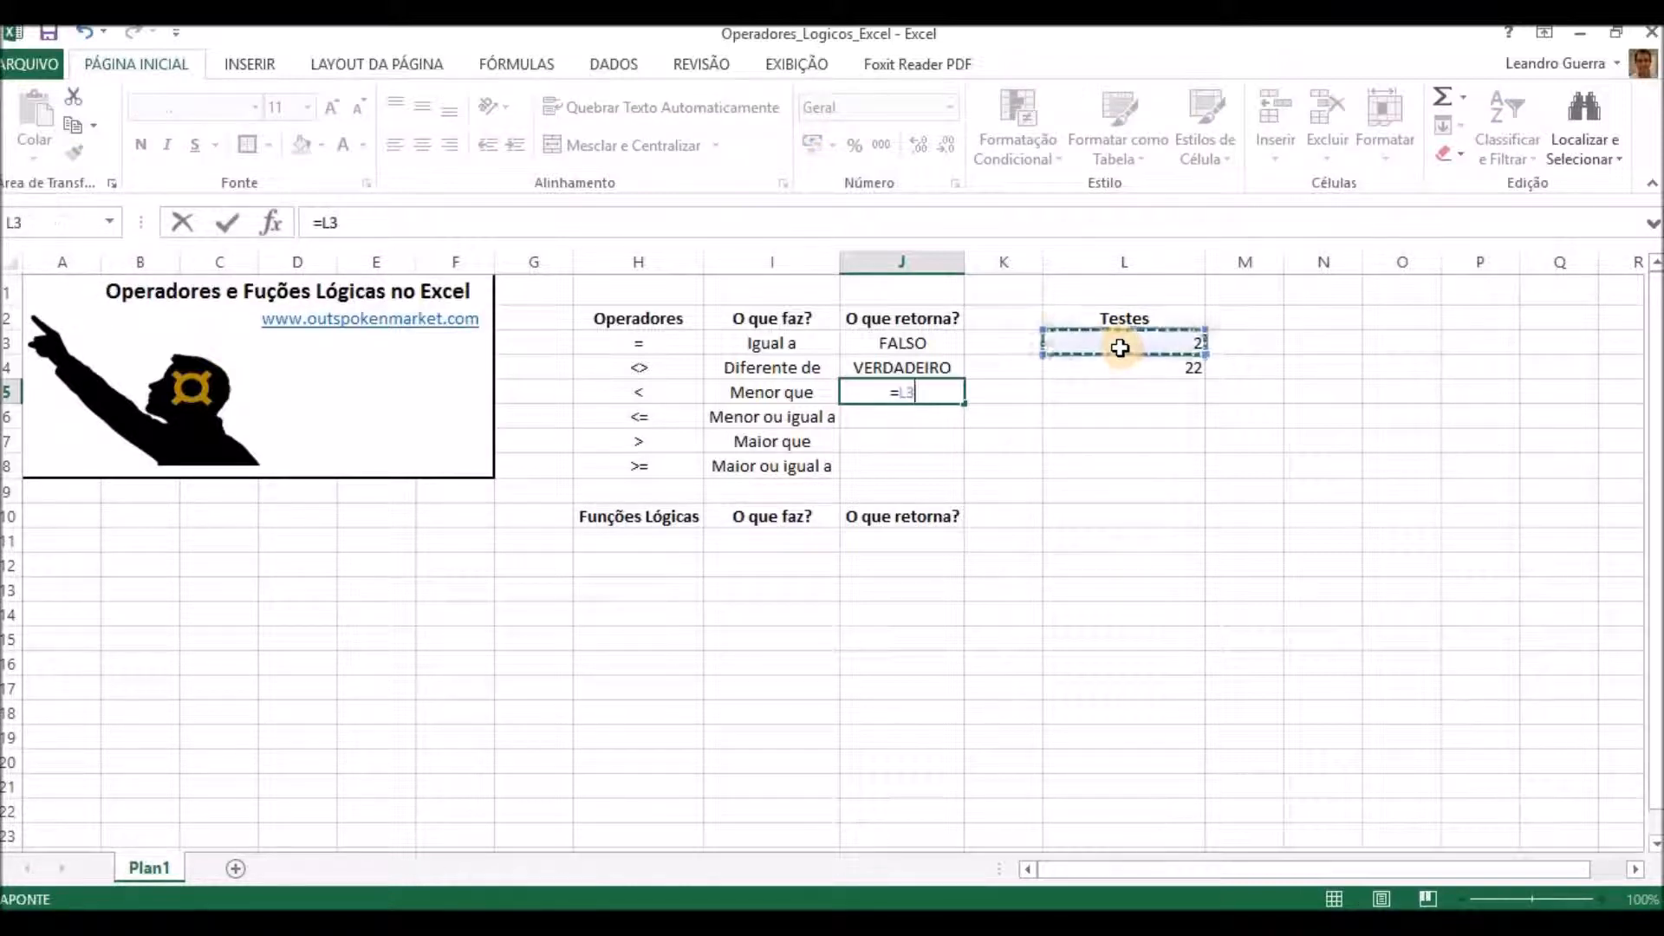
text(<)
click(1141, 371)
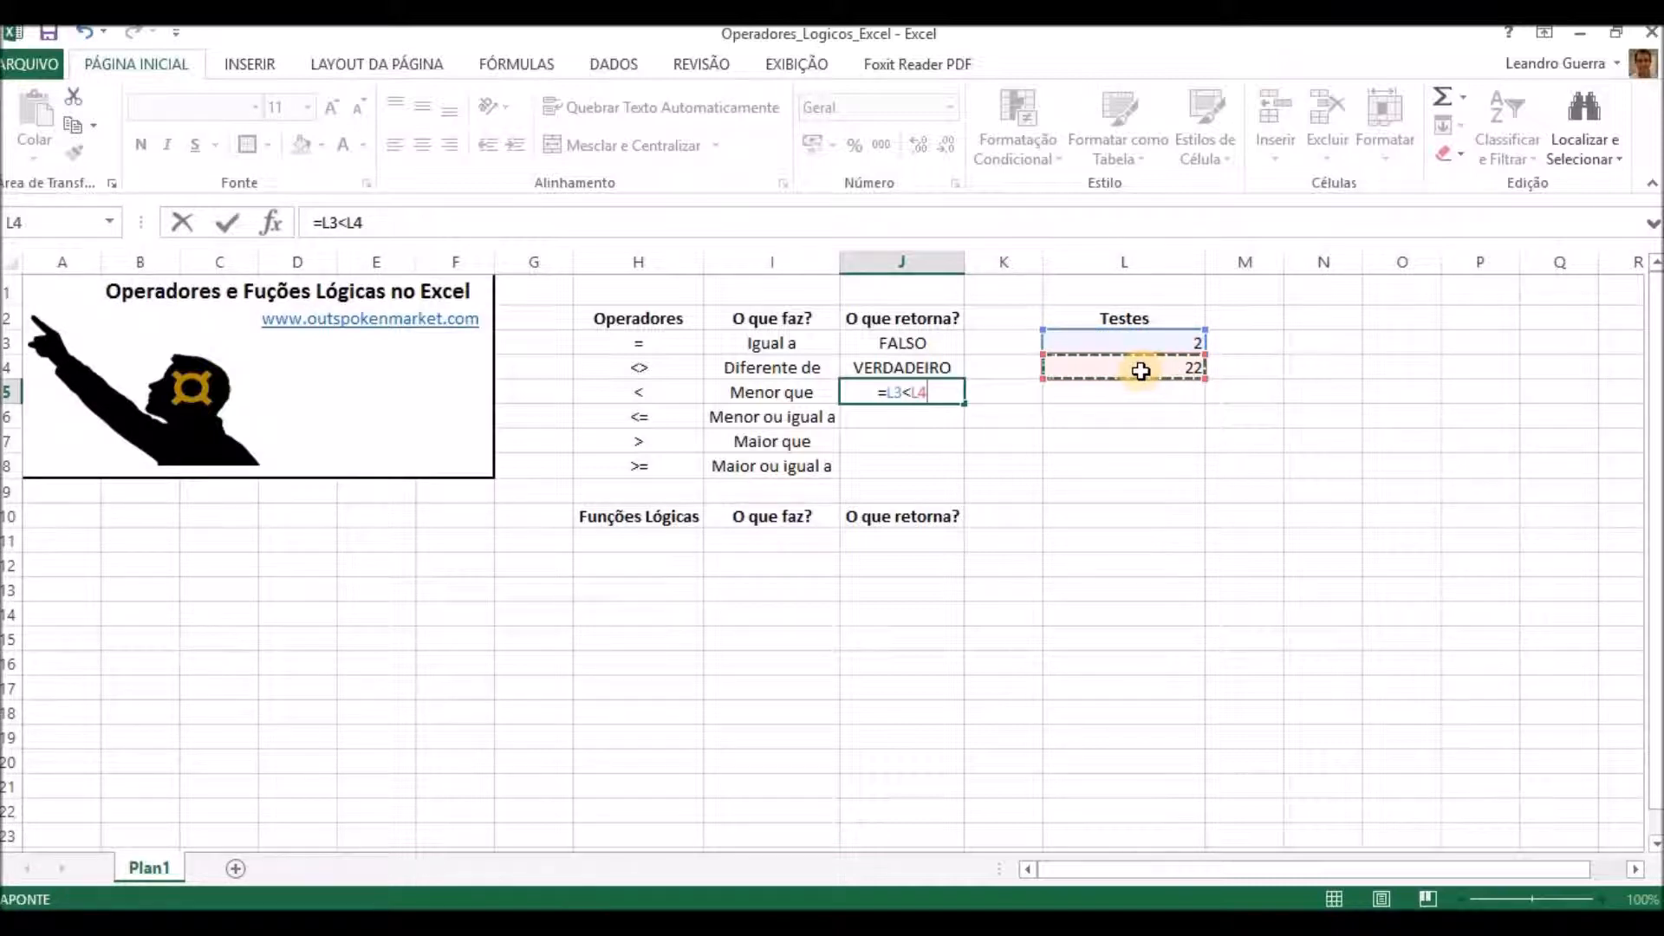
key(Return)
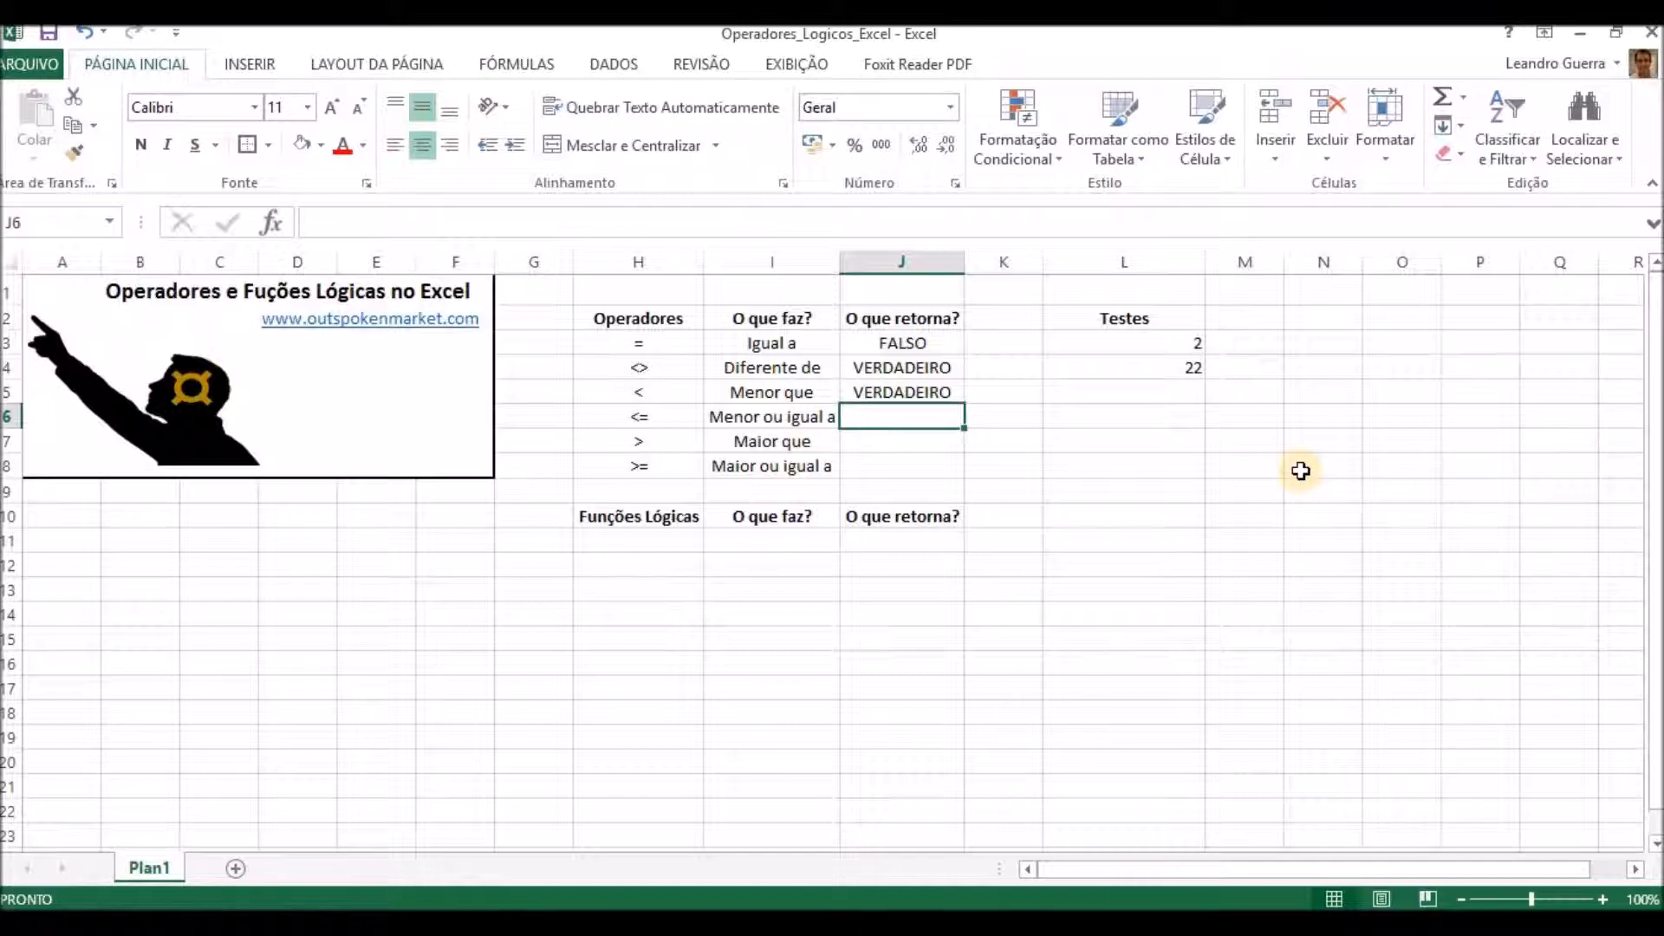
Enter the less-than-or-equal comparison =L3<=L4 in J6.
text(=)
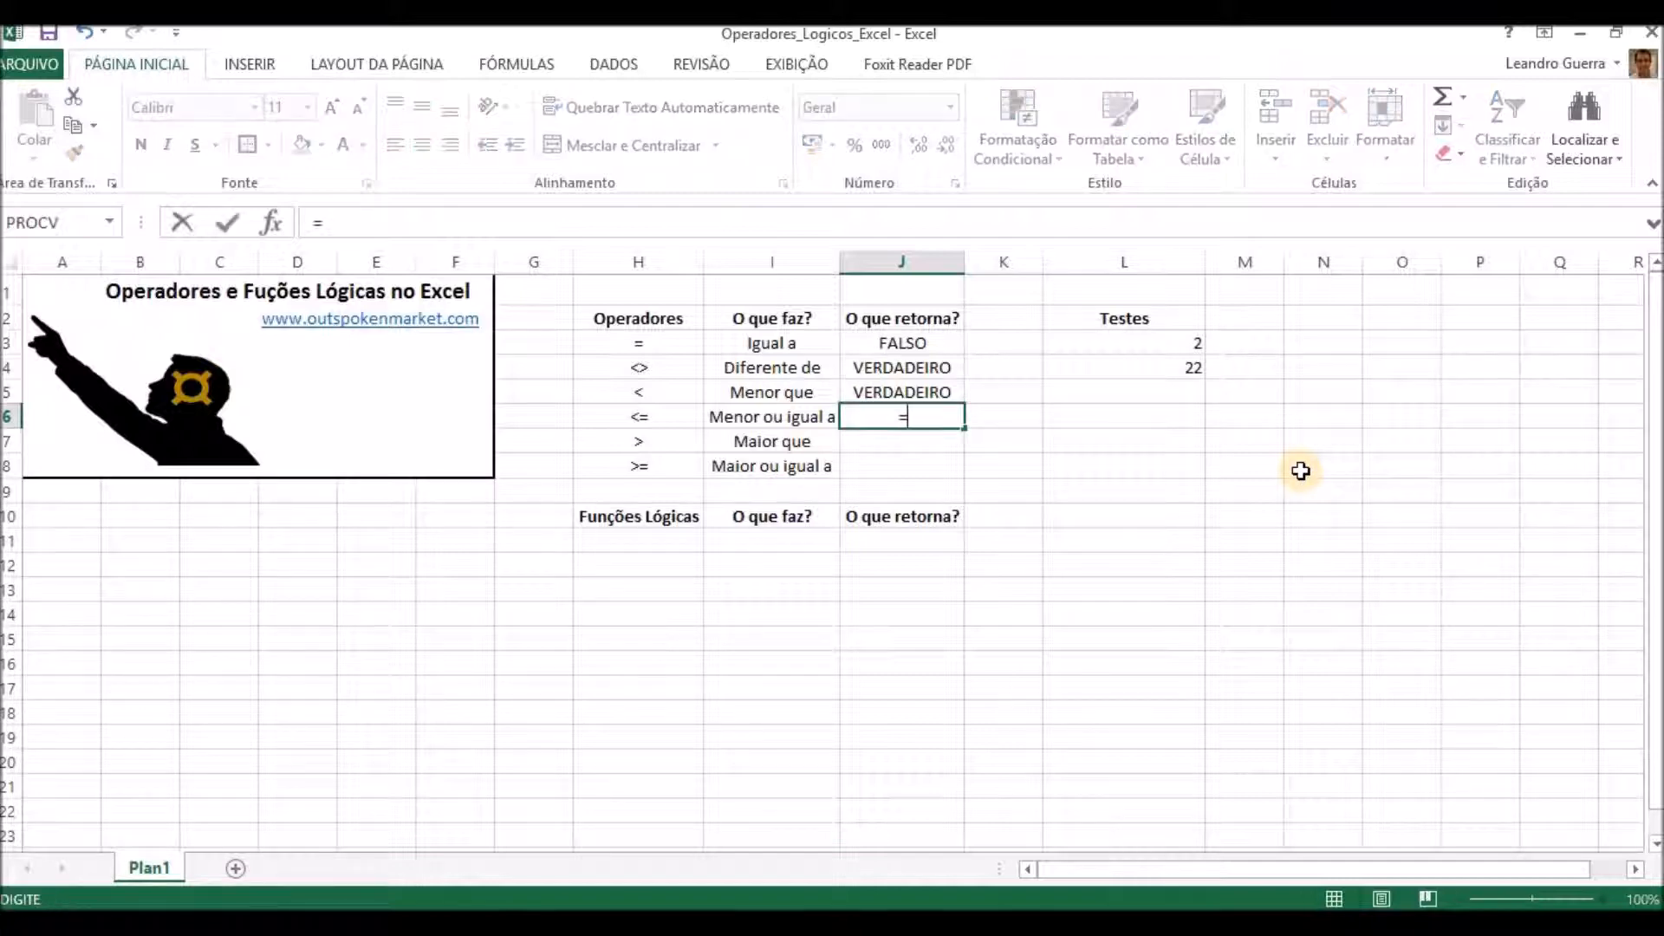
click(1137, 344)
text(<=)
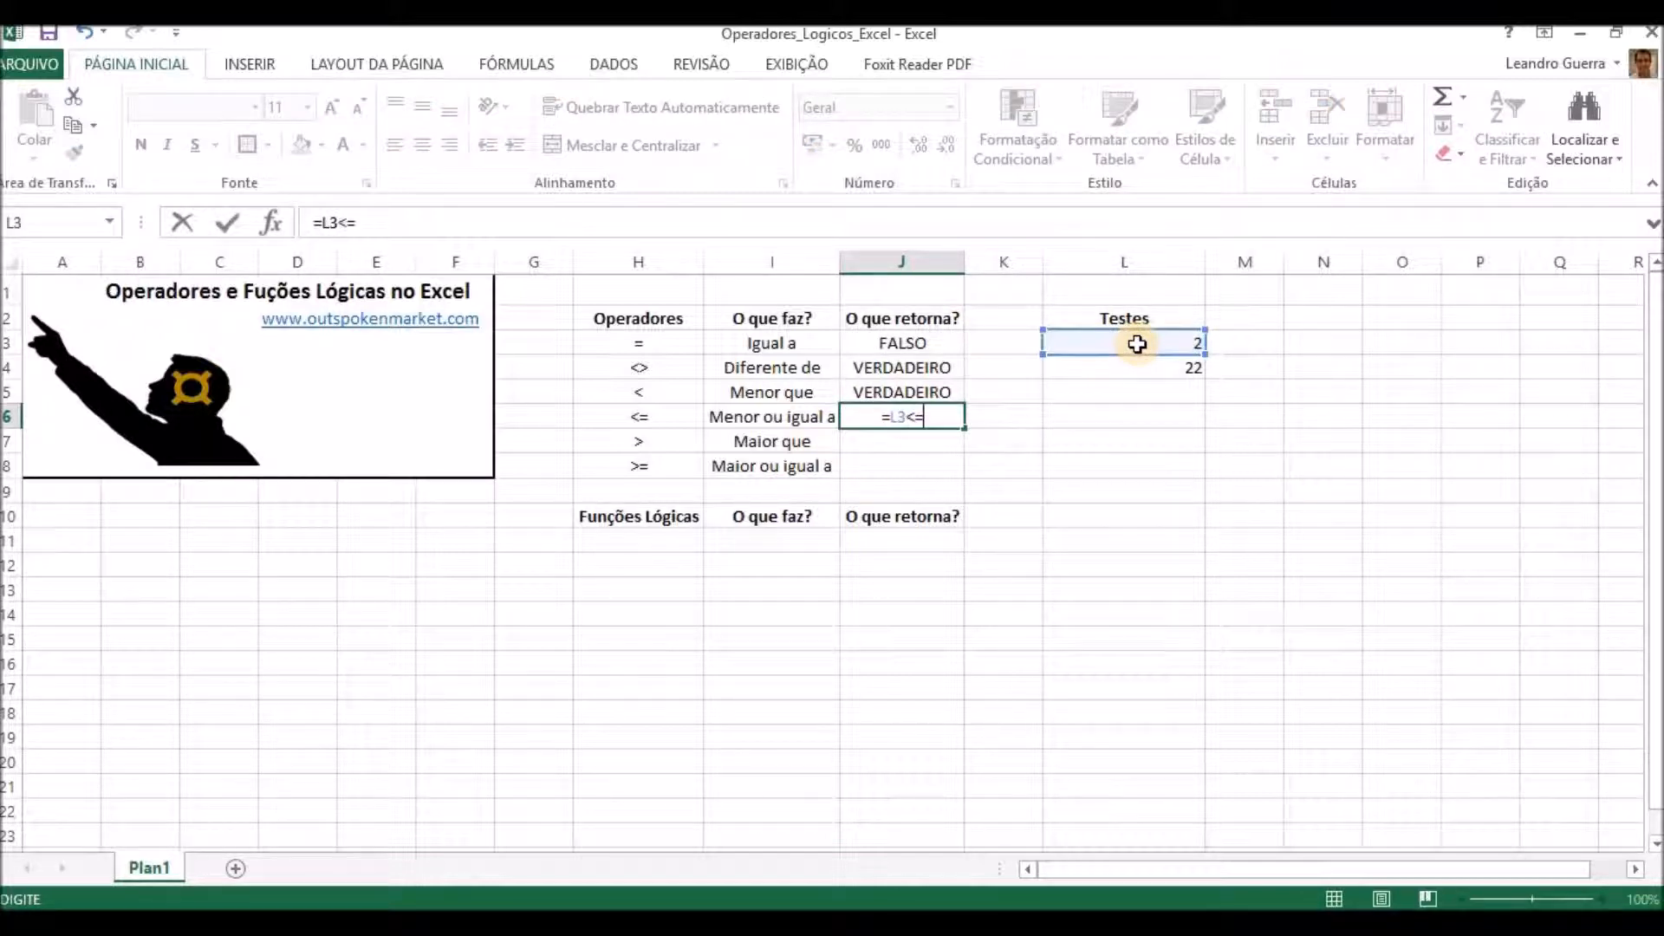
click(1106, 364)
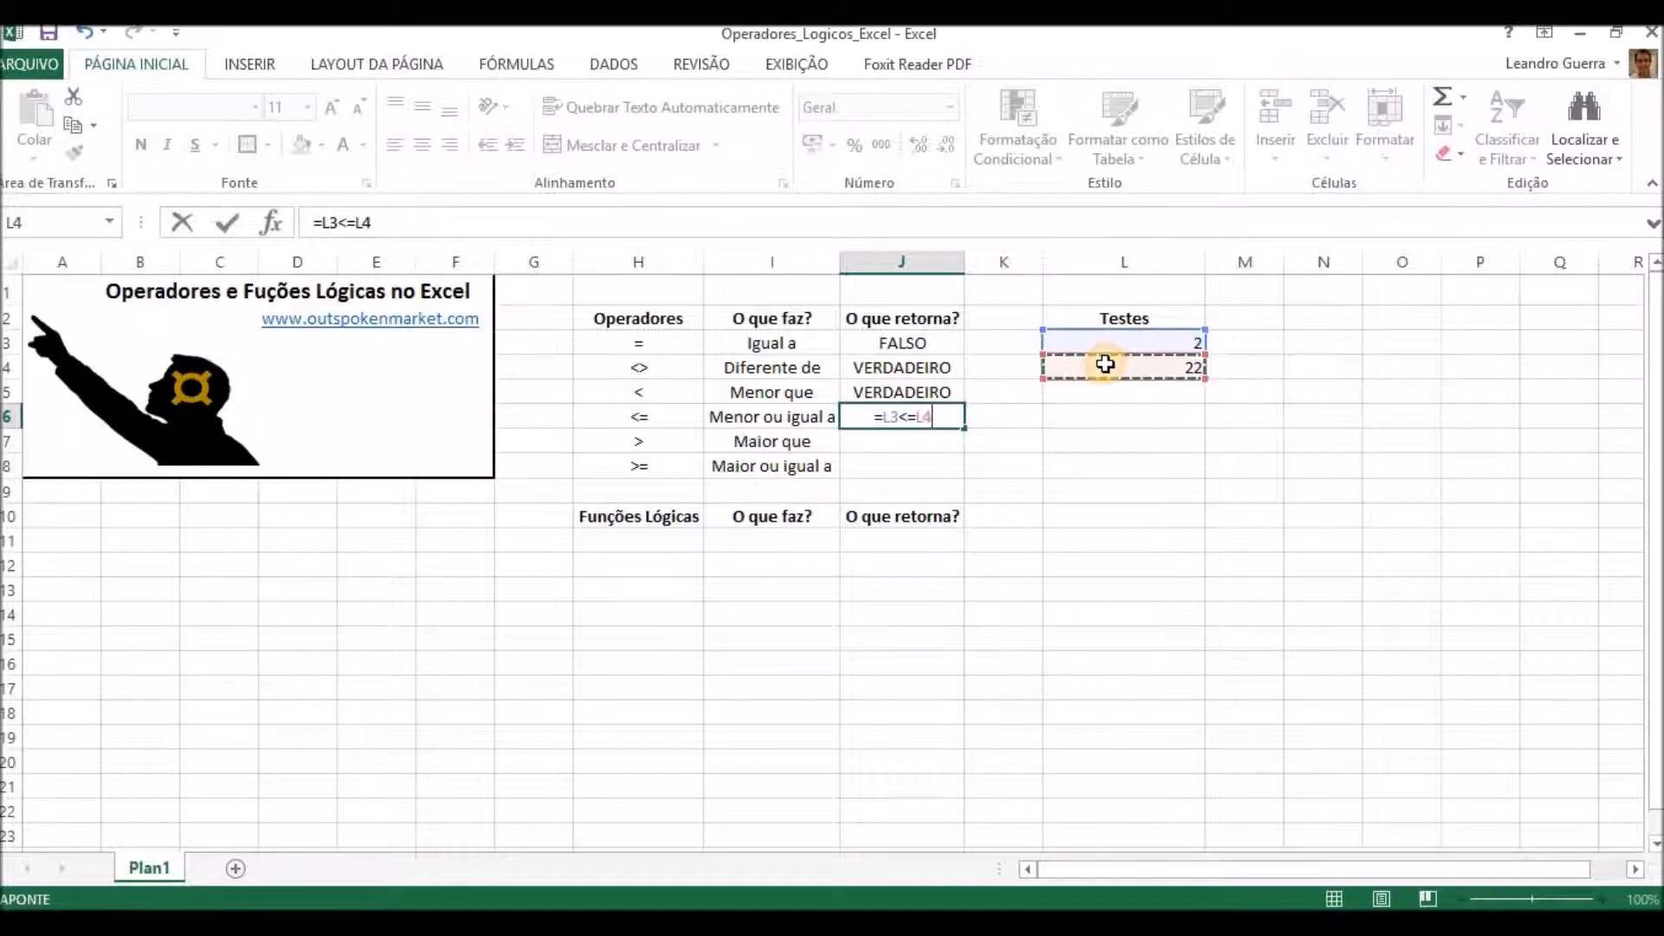
key(Return)
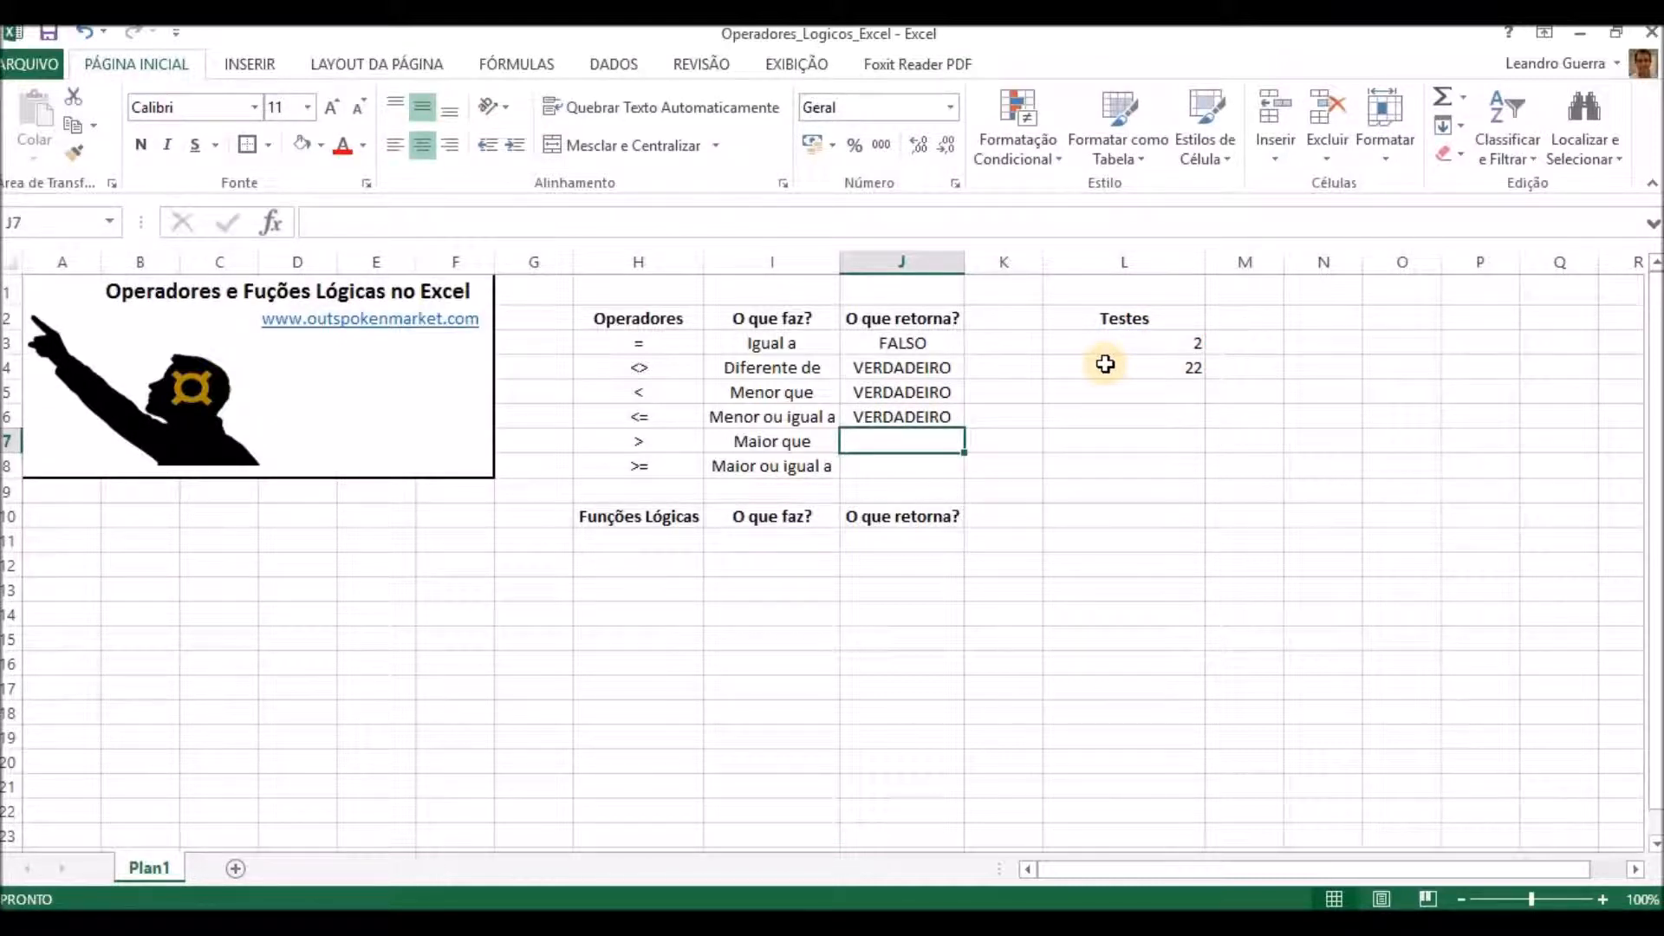
Enter the greater-than comparison =L3>L4 in J7.
text(=)
click(1117, 340)
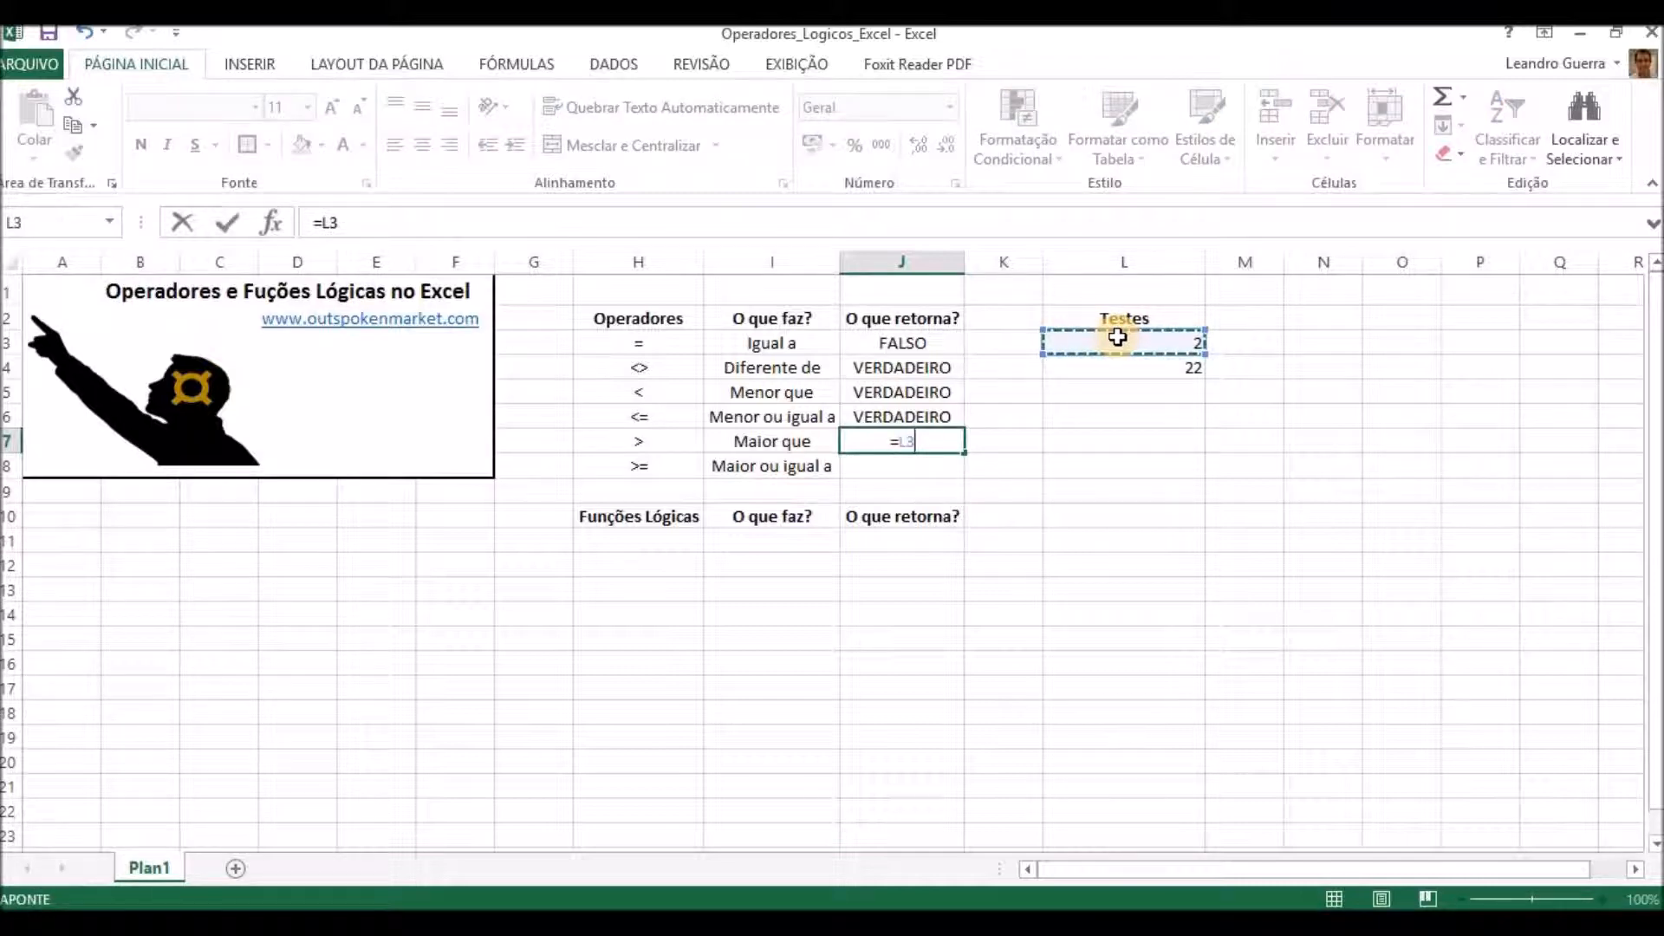
text(>)
click(1131, 367)
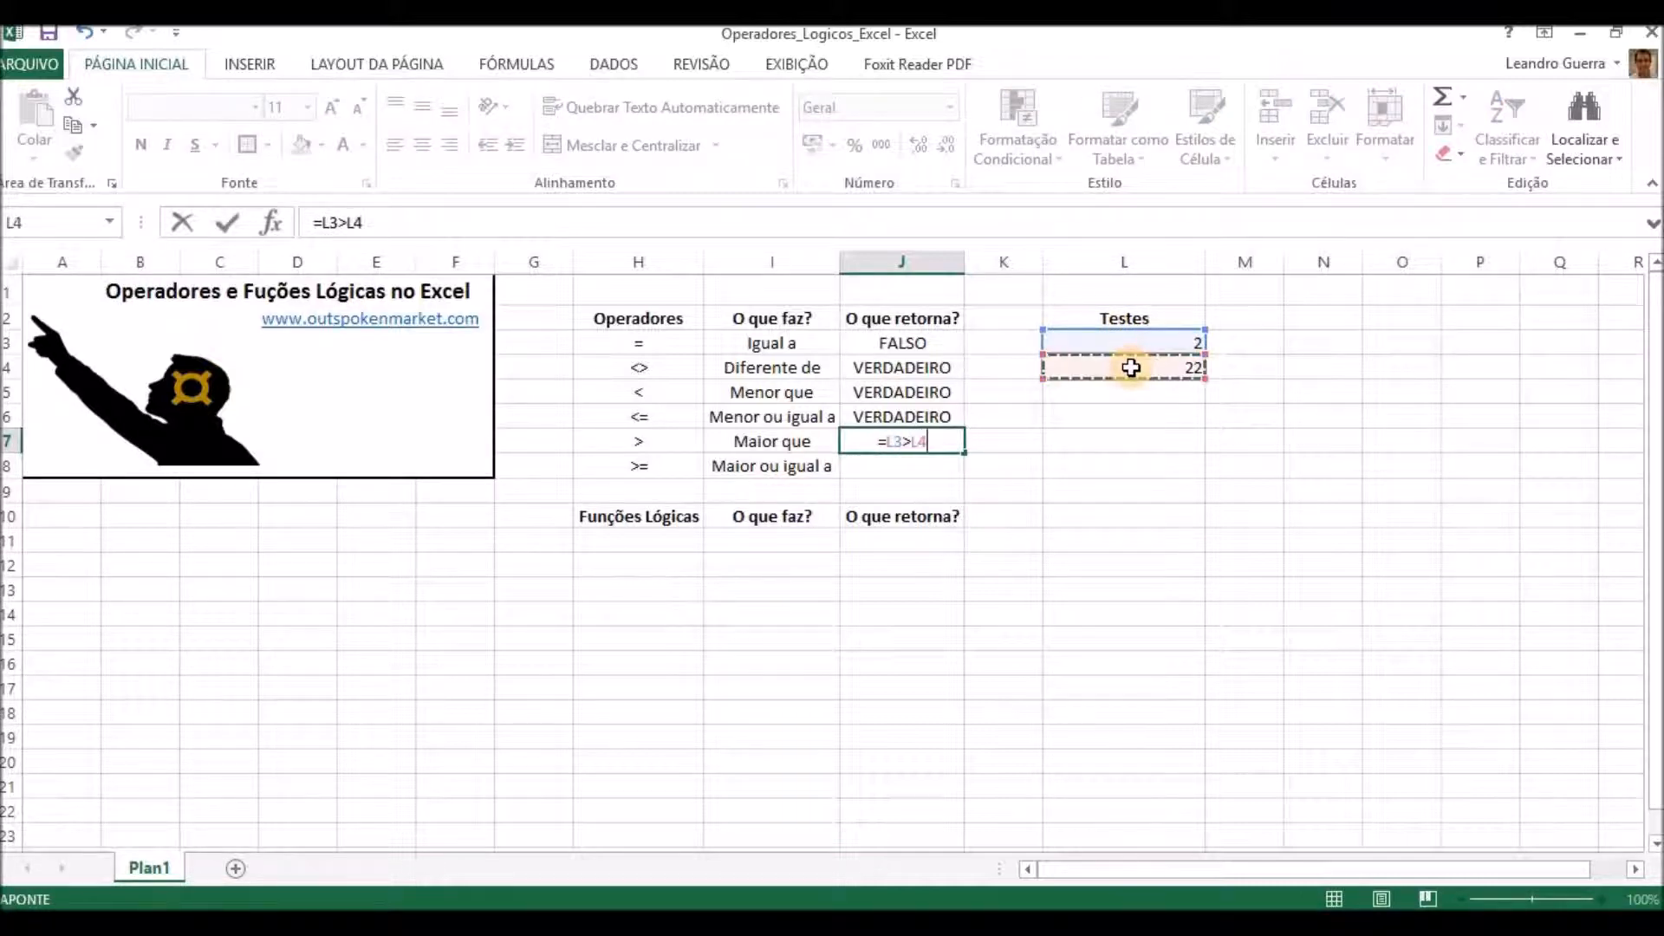
key(Return)
Enter the greater-than-or-equal comparison =L3>=L4 in J8.
text(=)
click(1150, 342)
text(>=)
click(1145, 368)
key(Return)
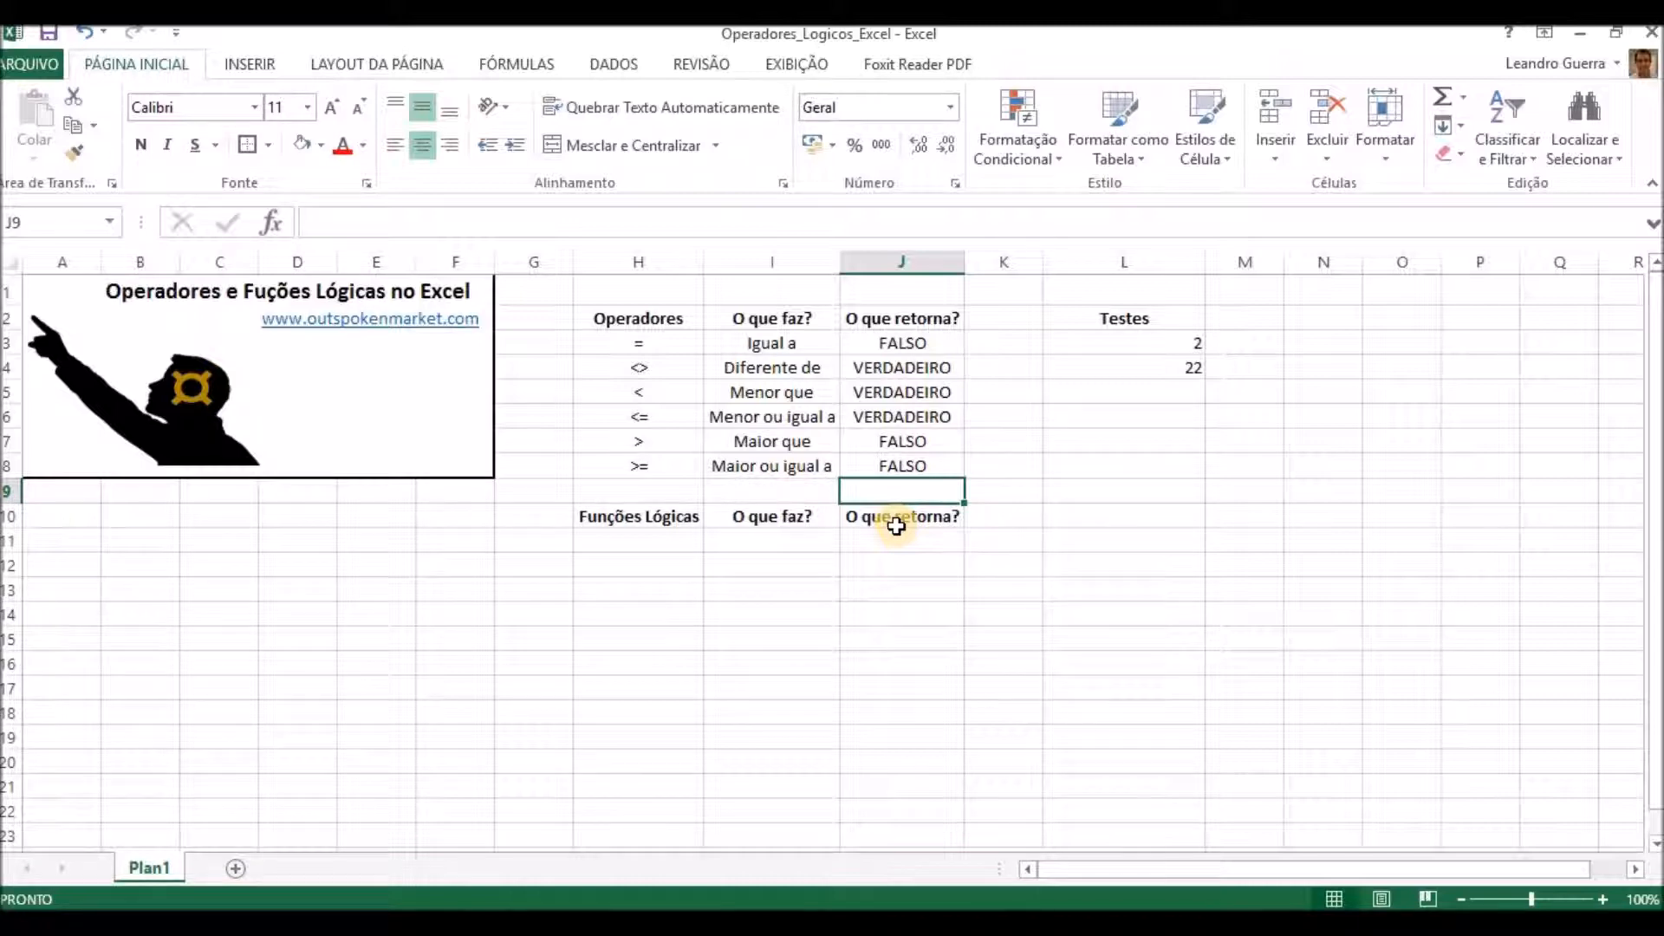
List the function E in H11 with the pasted description "Verdeira se todos os argumentos forem verdadeiros" in I11, and fit column I to its text.
click(631, 544)
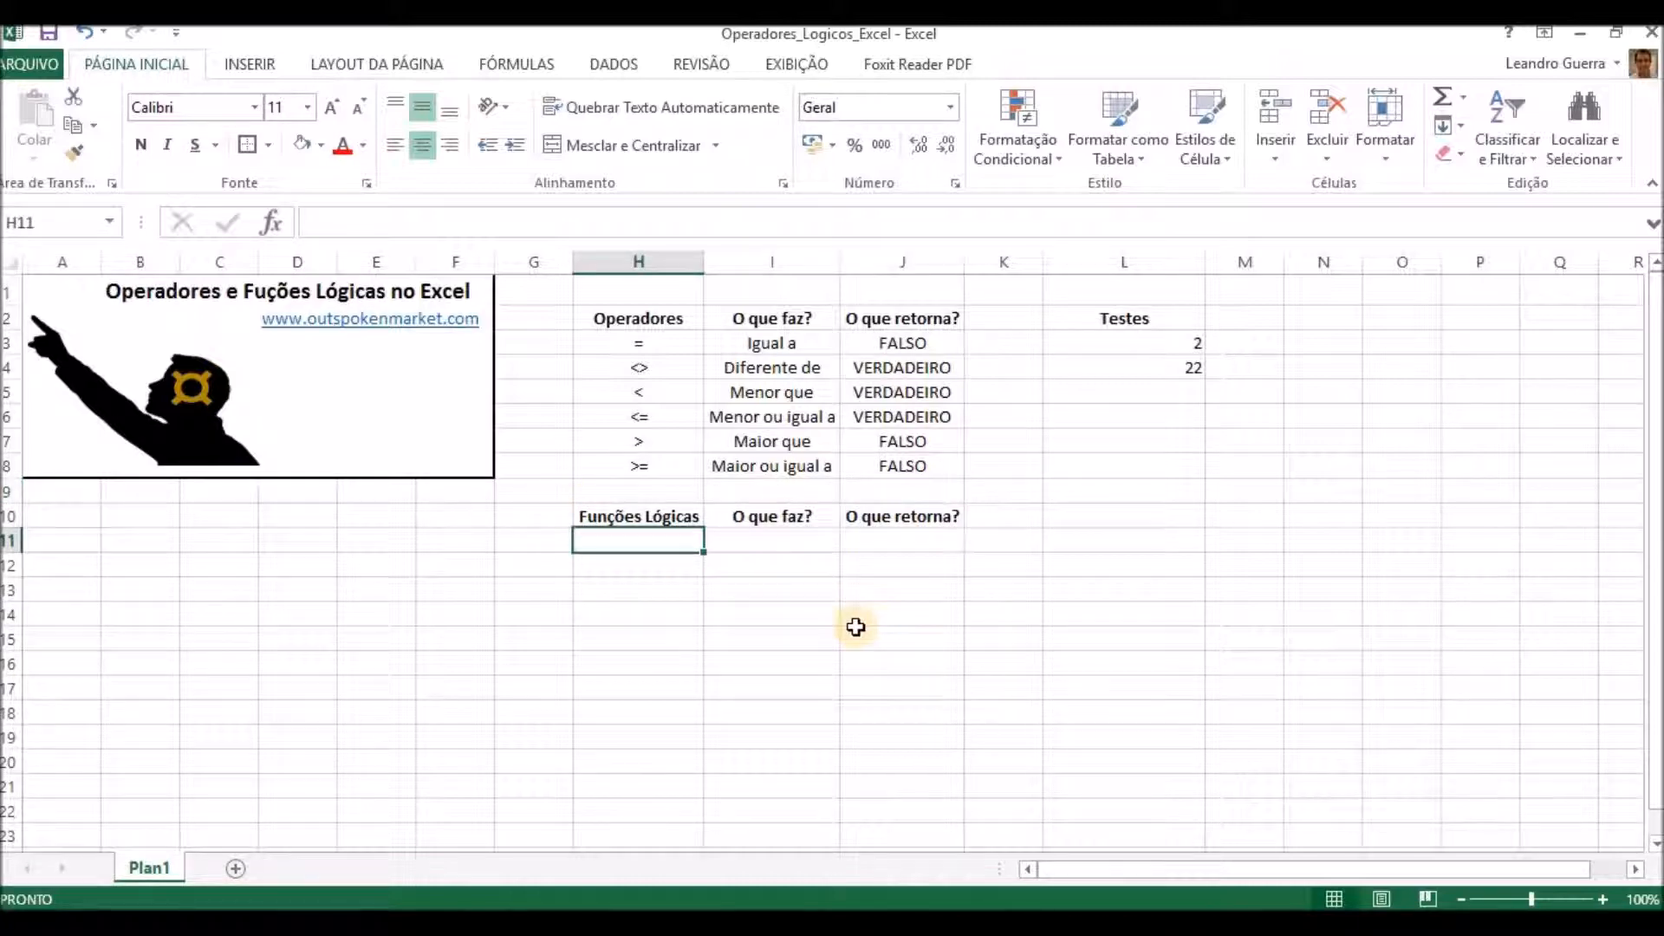
text(E)
key(Tab)
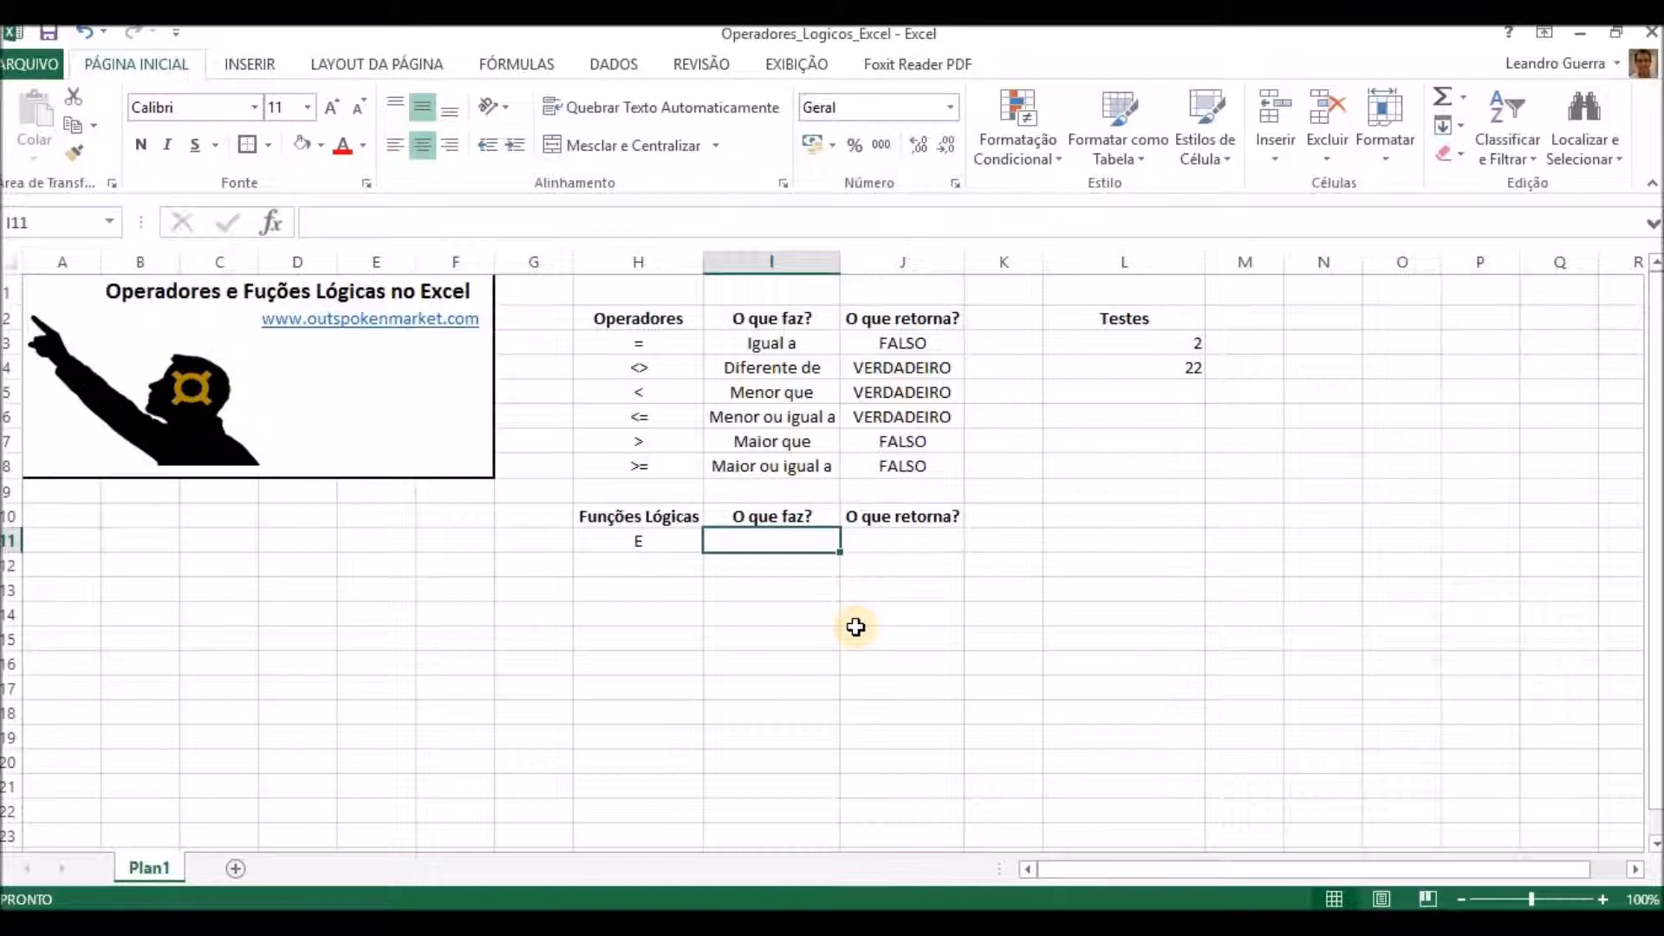
text(Verdadeiro se todos os argumentos forem verdadeiros)
key(Return)
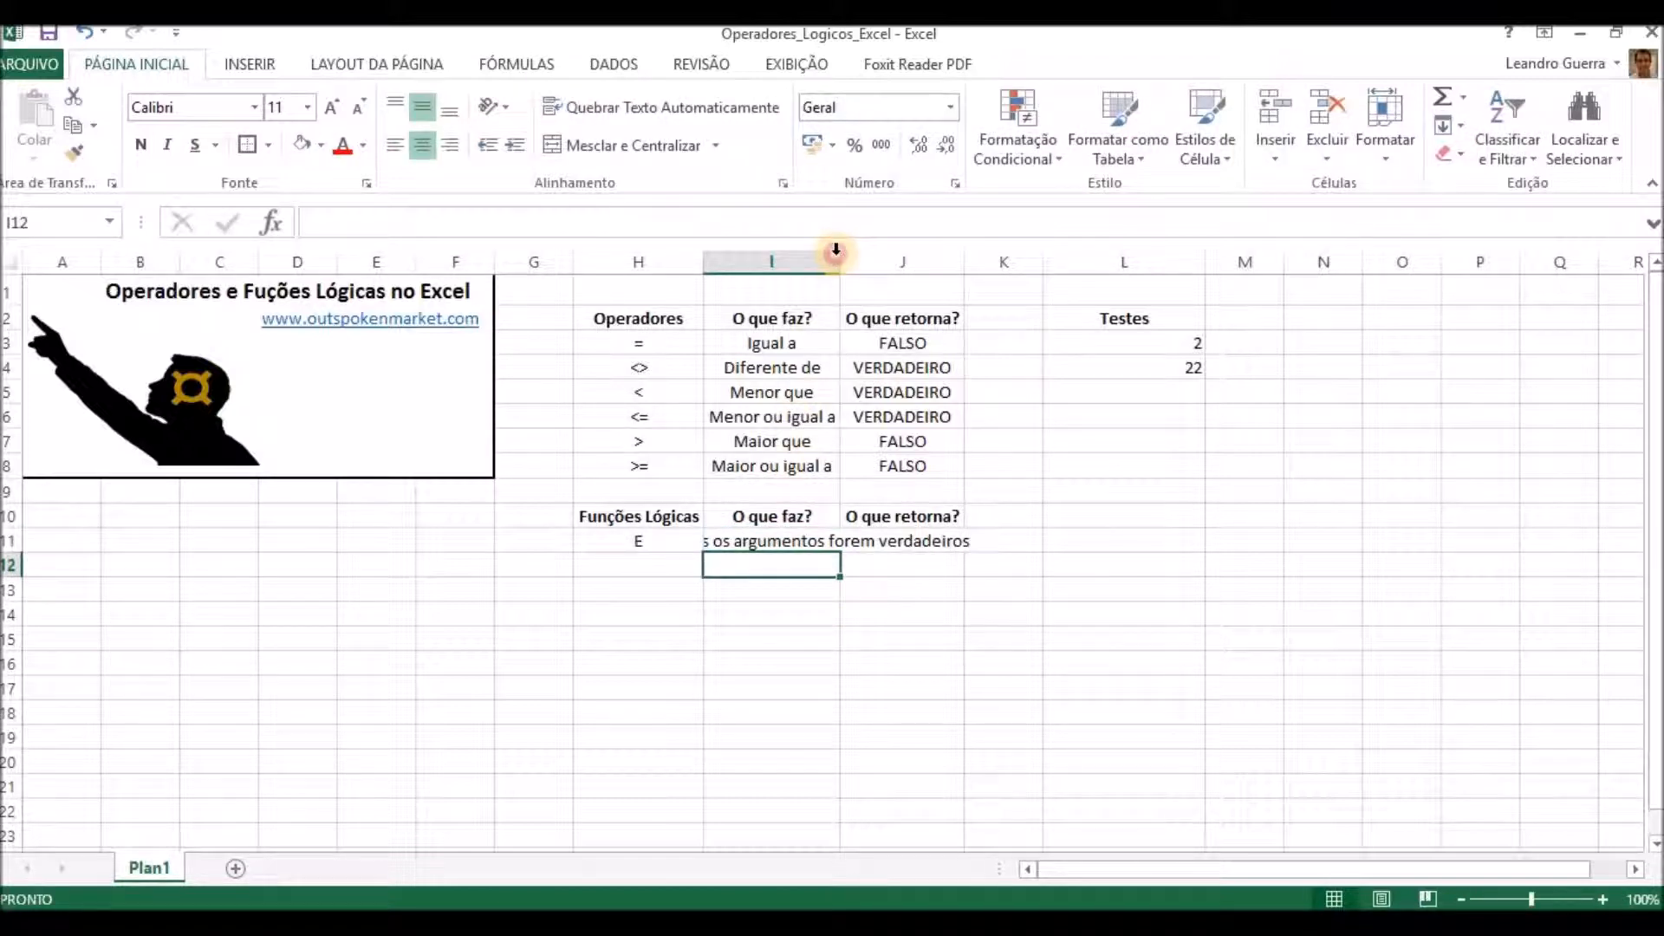
double_click(837, 251)
Enter the formula =E(J3;J4) in J11 to test the first two comparison results together.
click(1179, 541)
text(=)
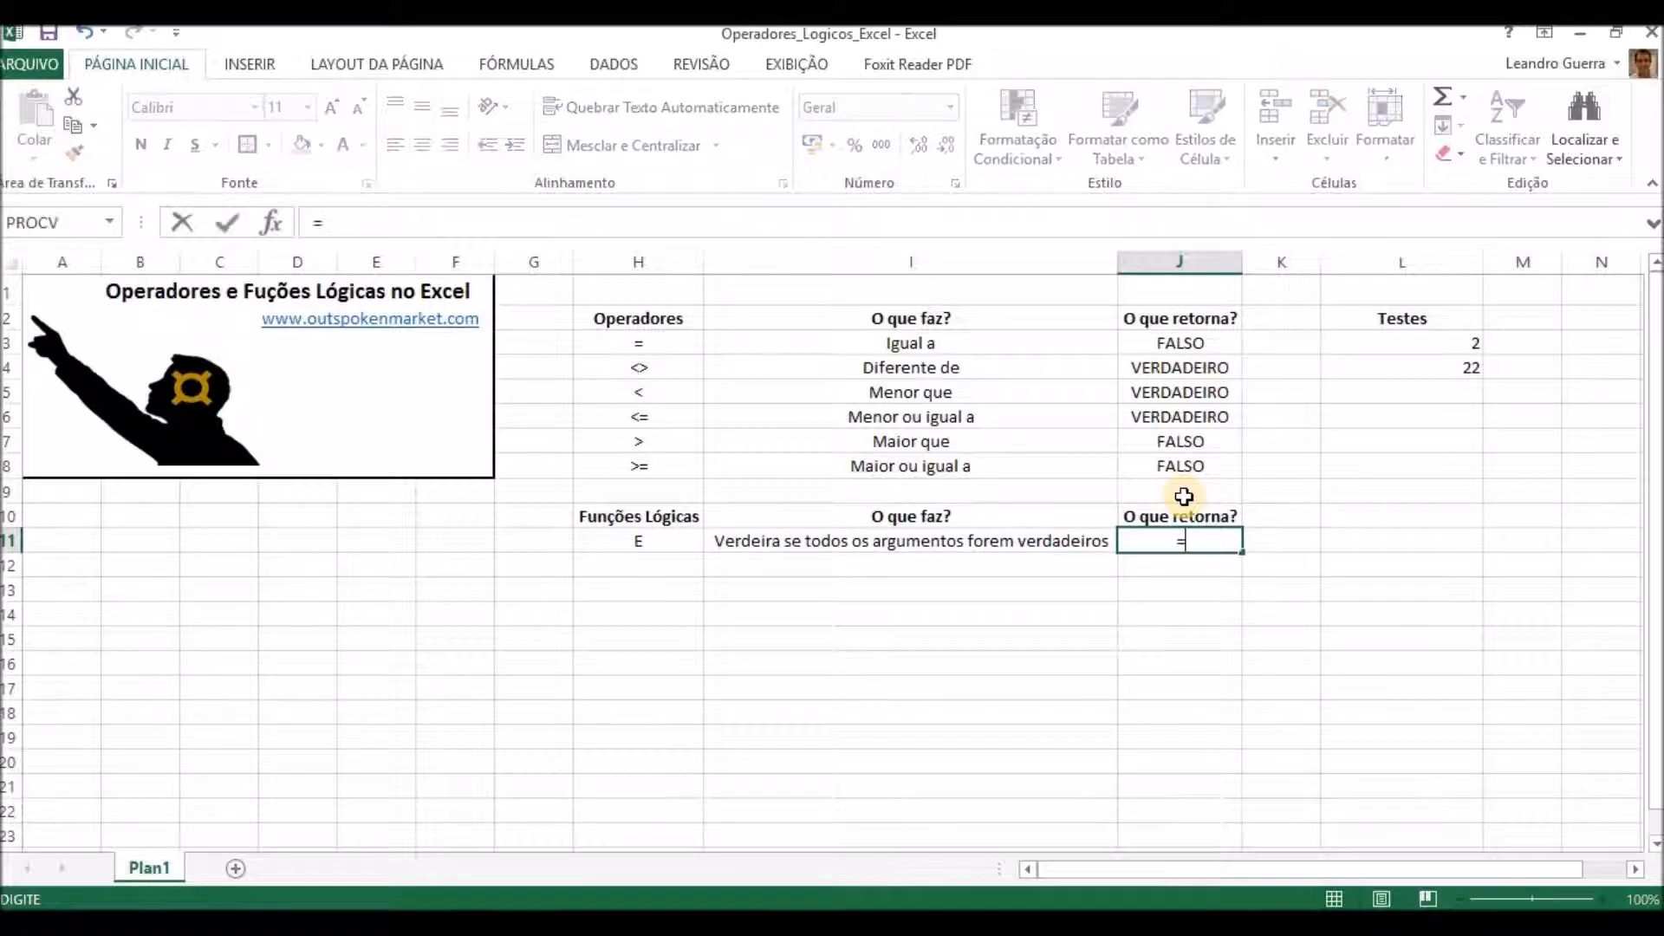
text(e)
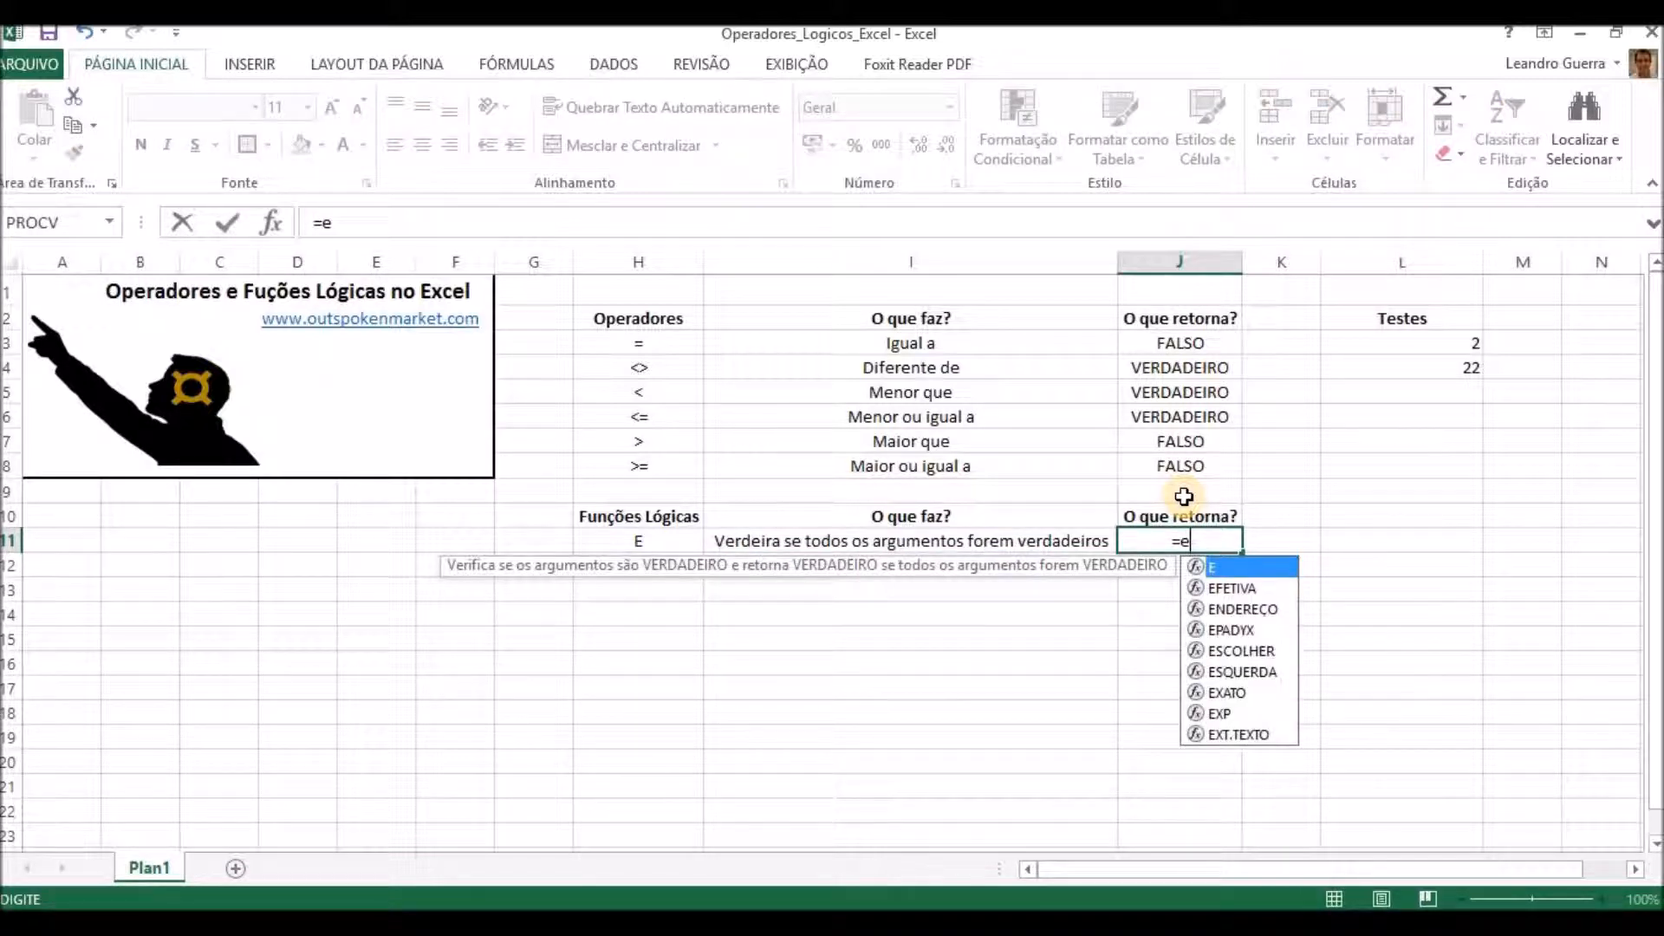
text(()
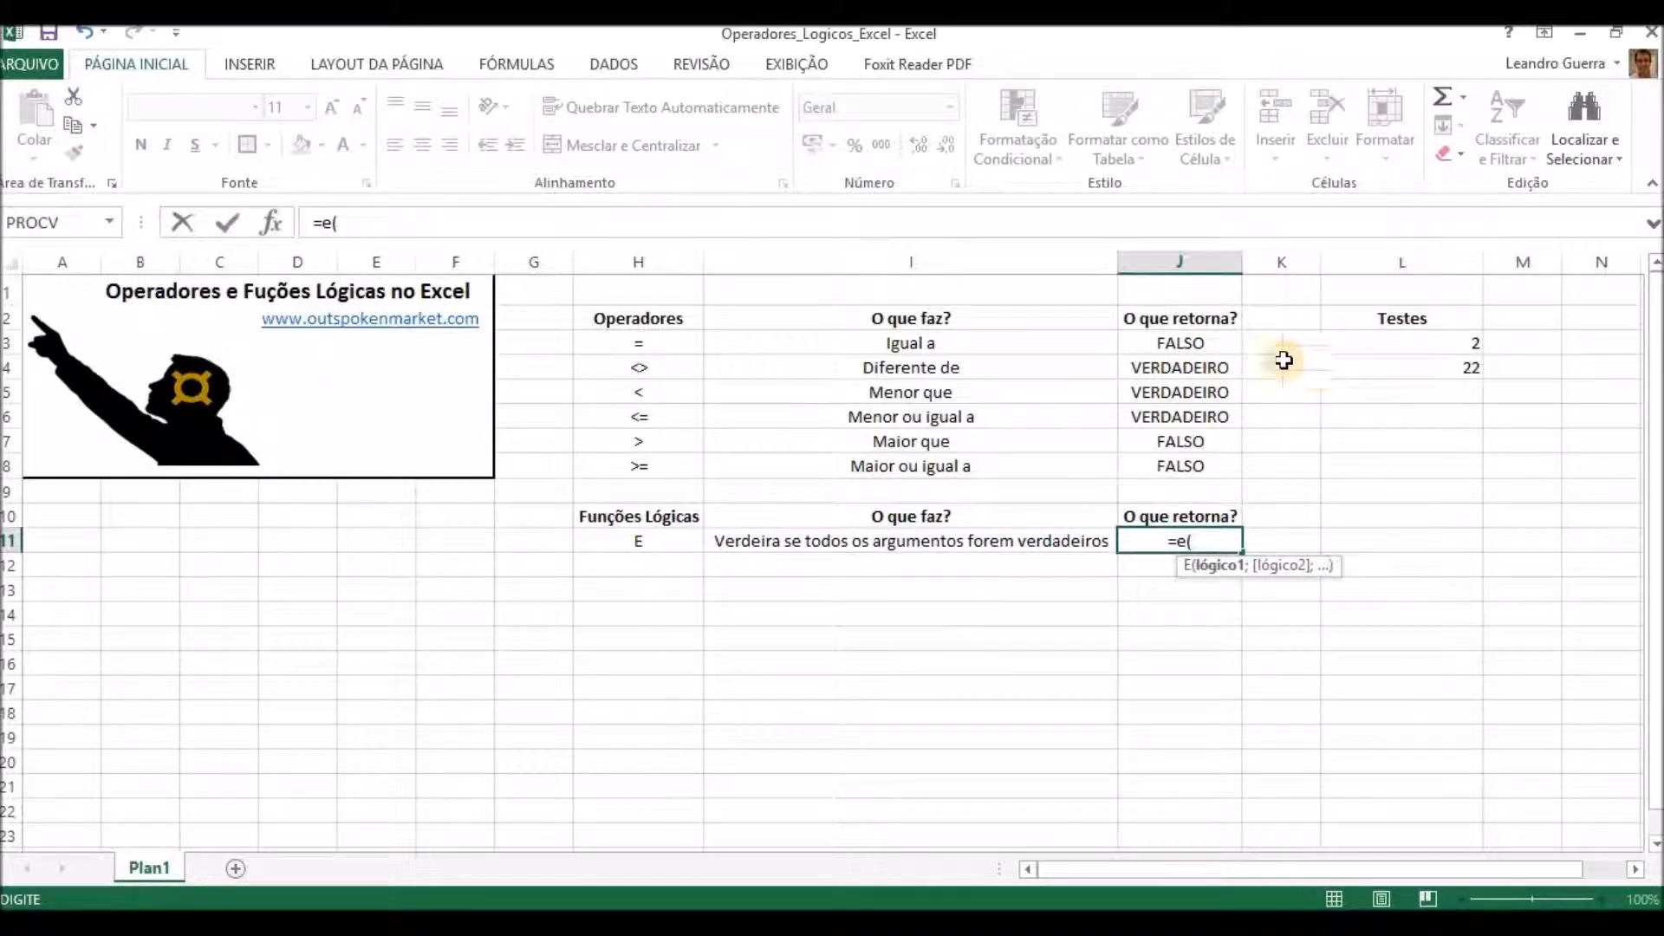
click(1205, 345)
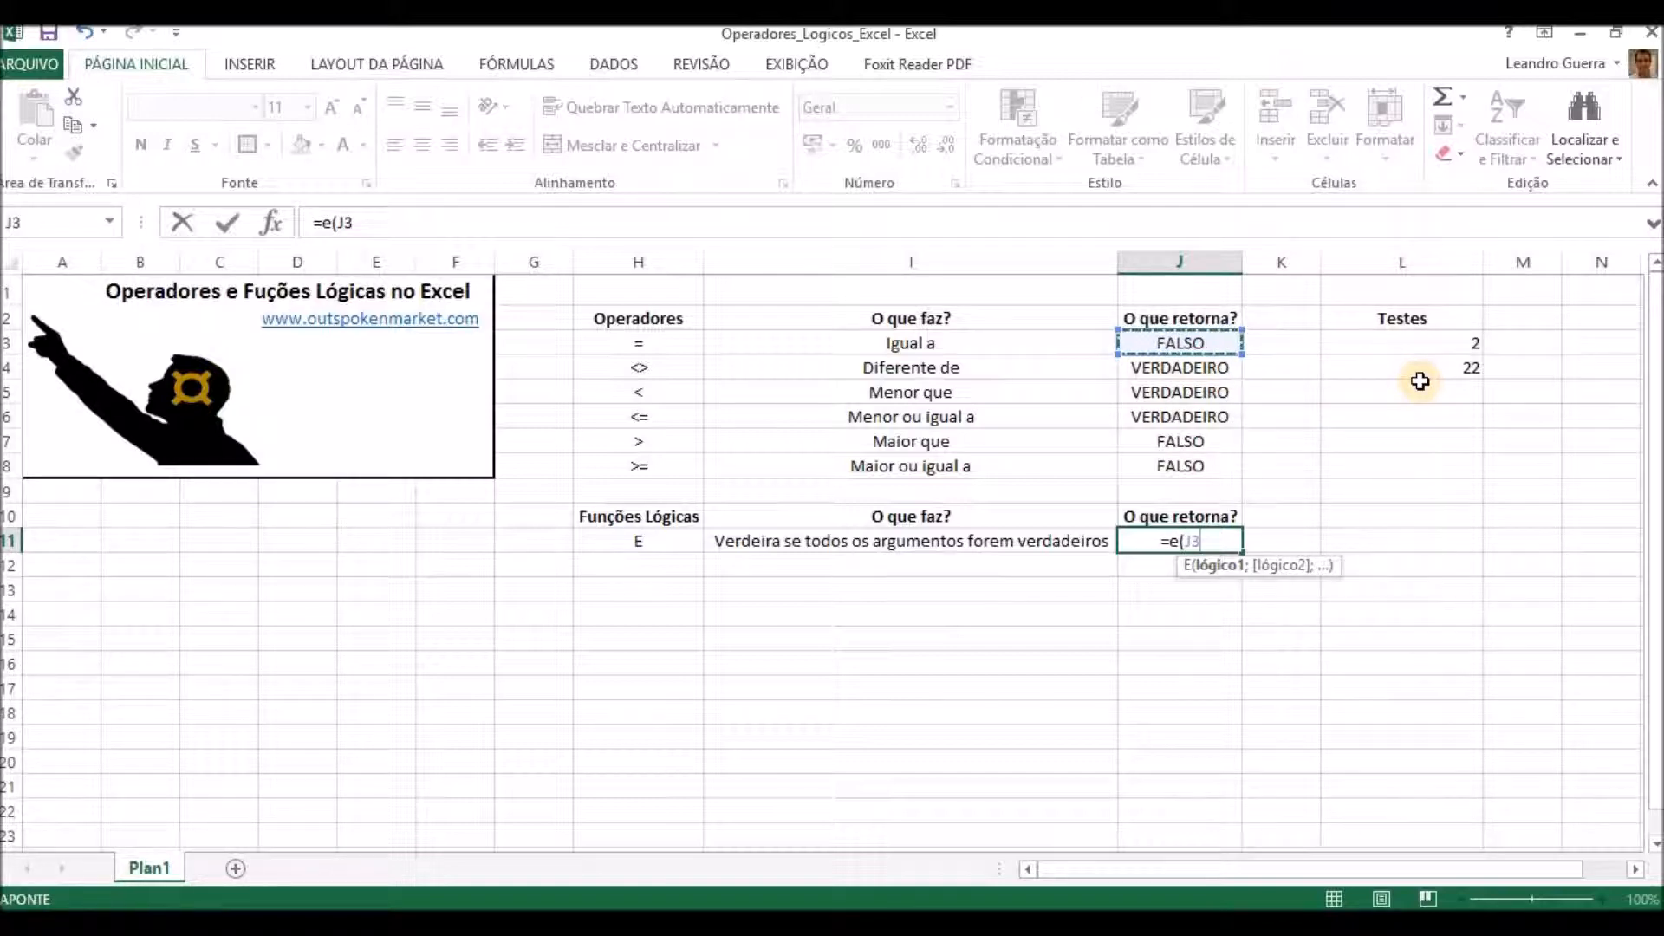
text(;)
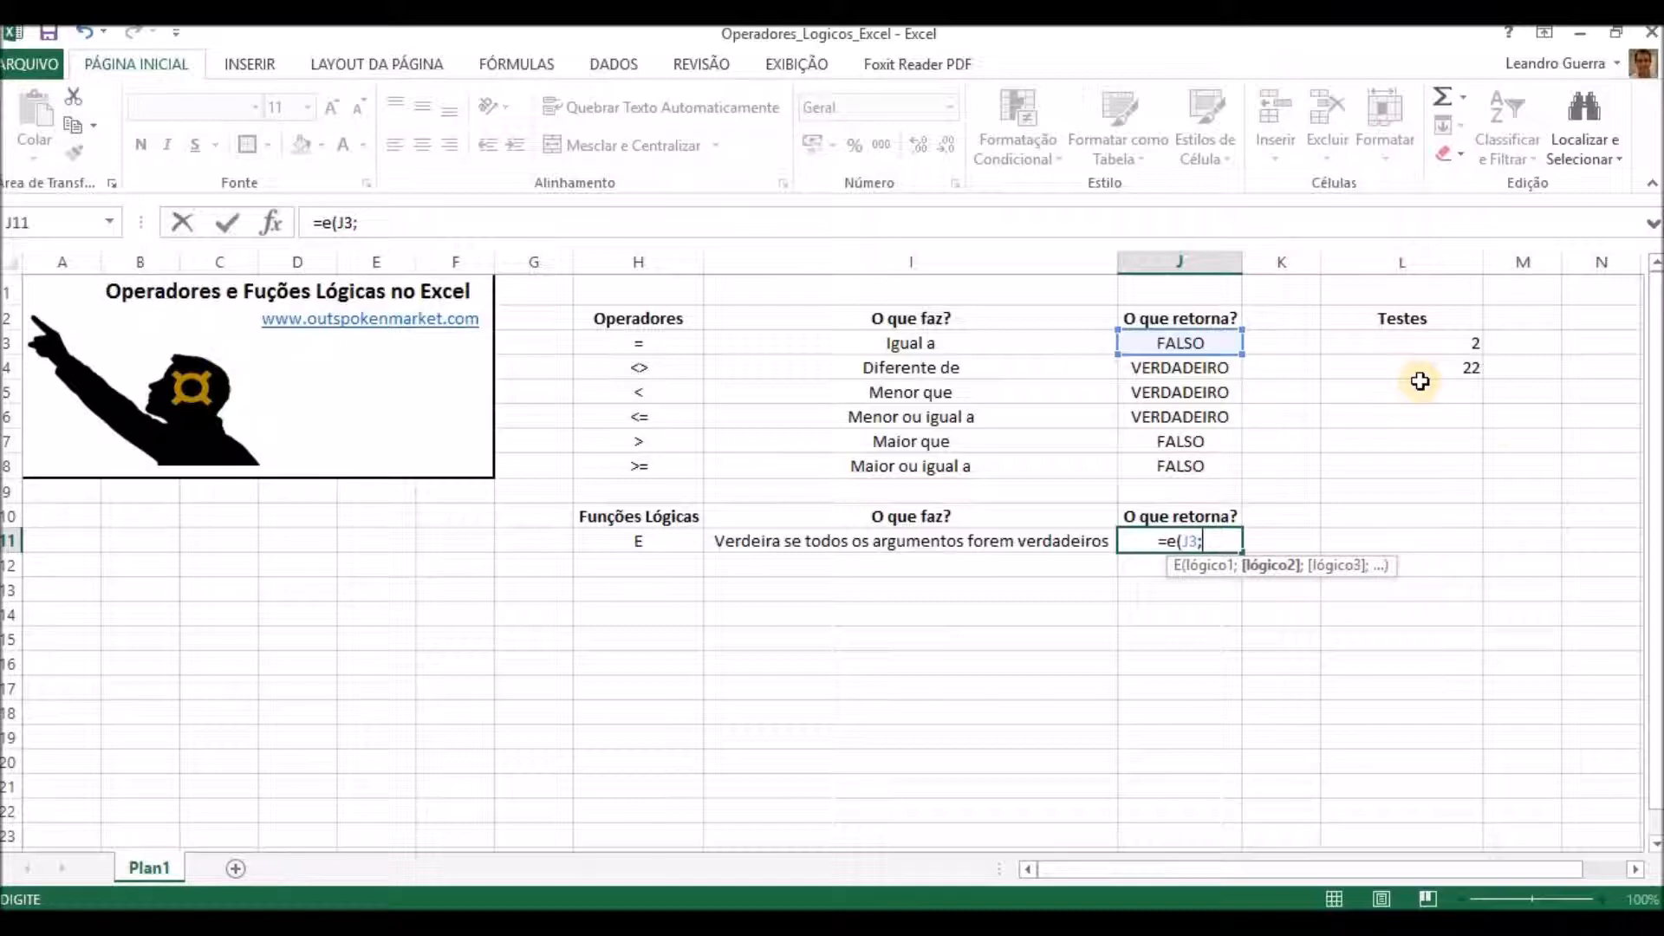
click(1210, 367)
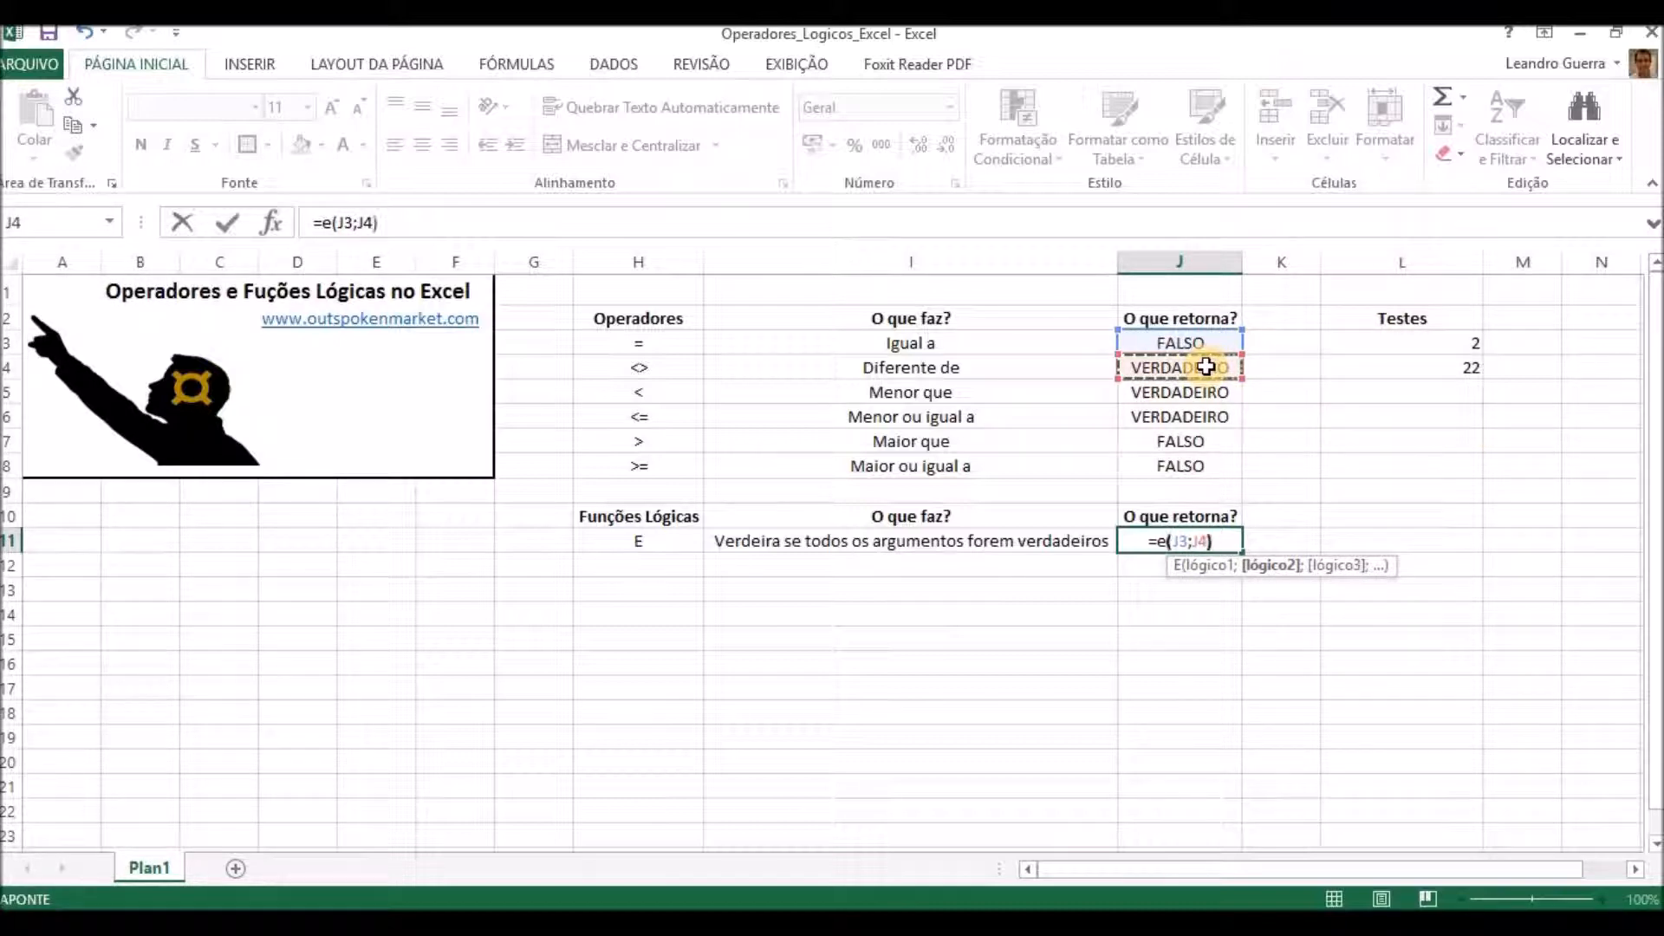
text())
key(ctrl+Return)
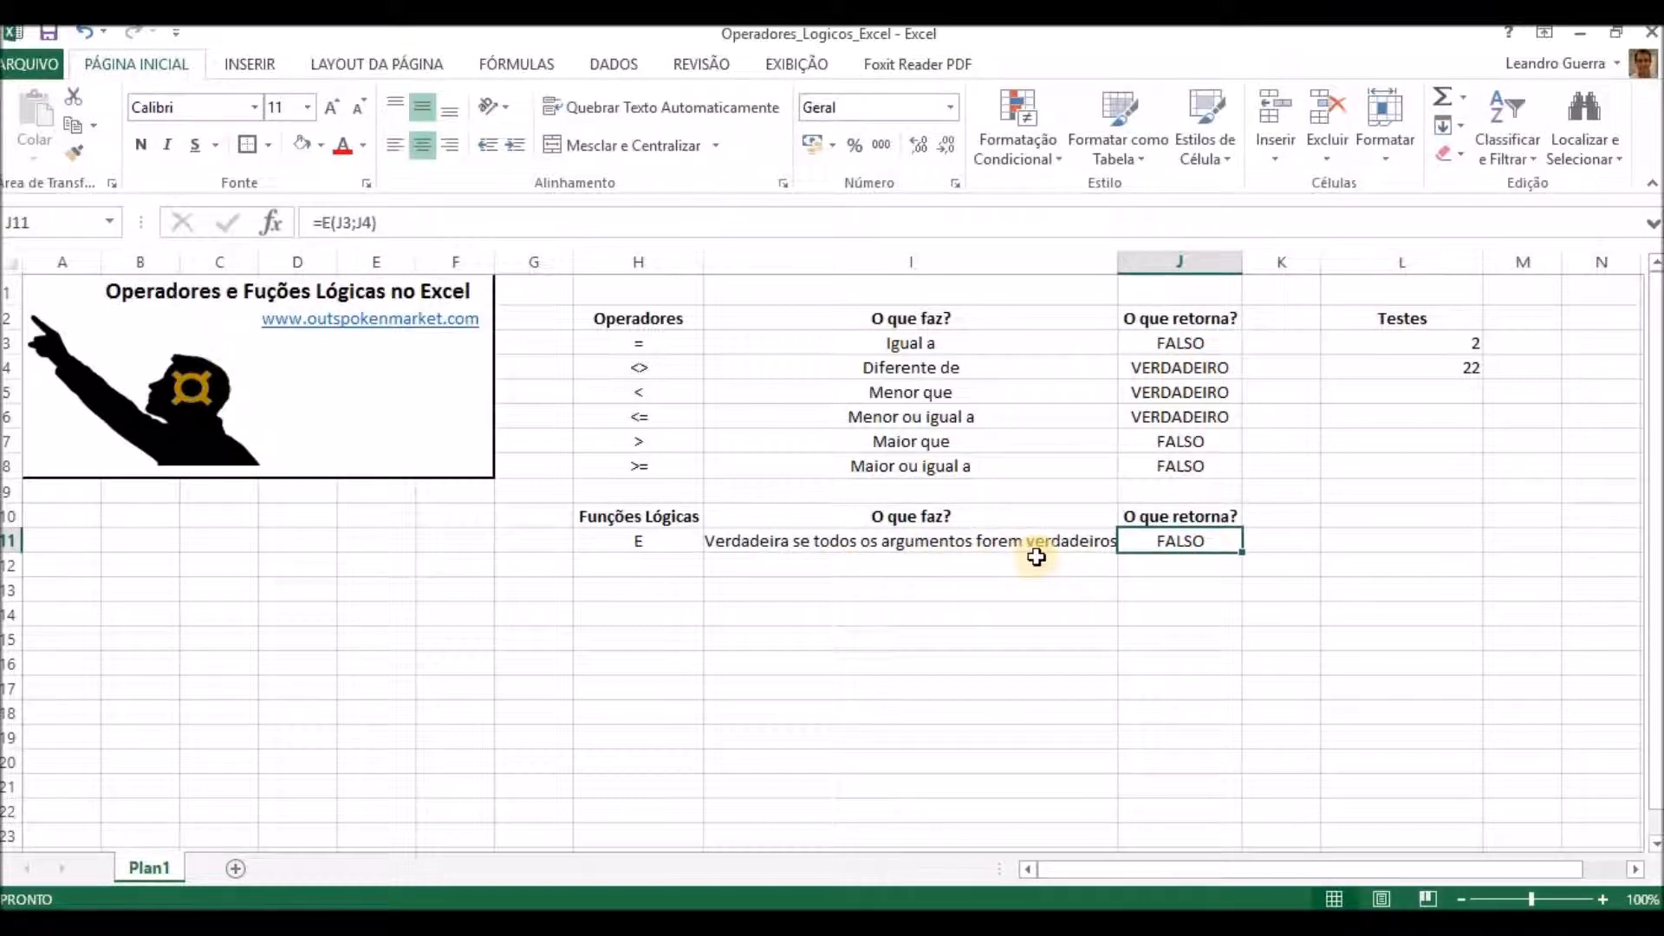
Change the references of the E formula in J11 so it reads =E(J4;J5).
click(793, 542)
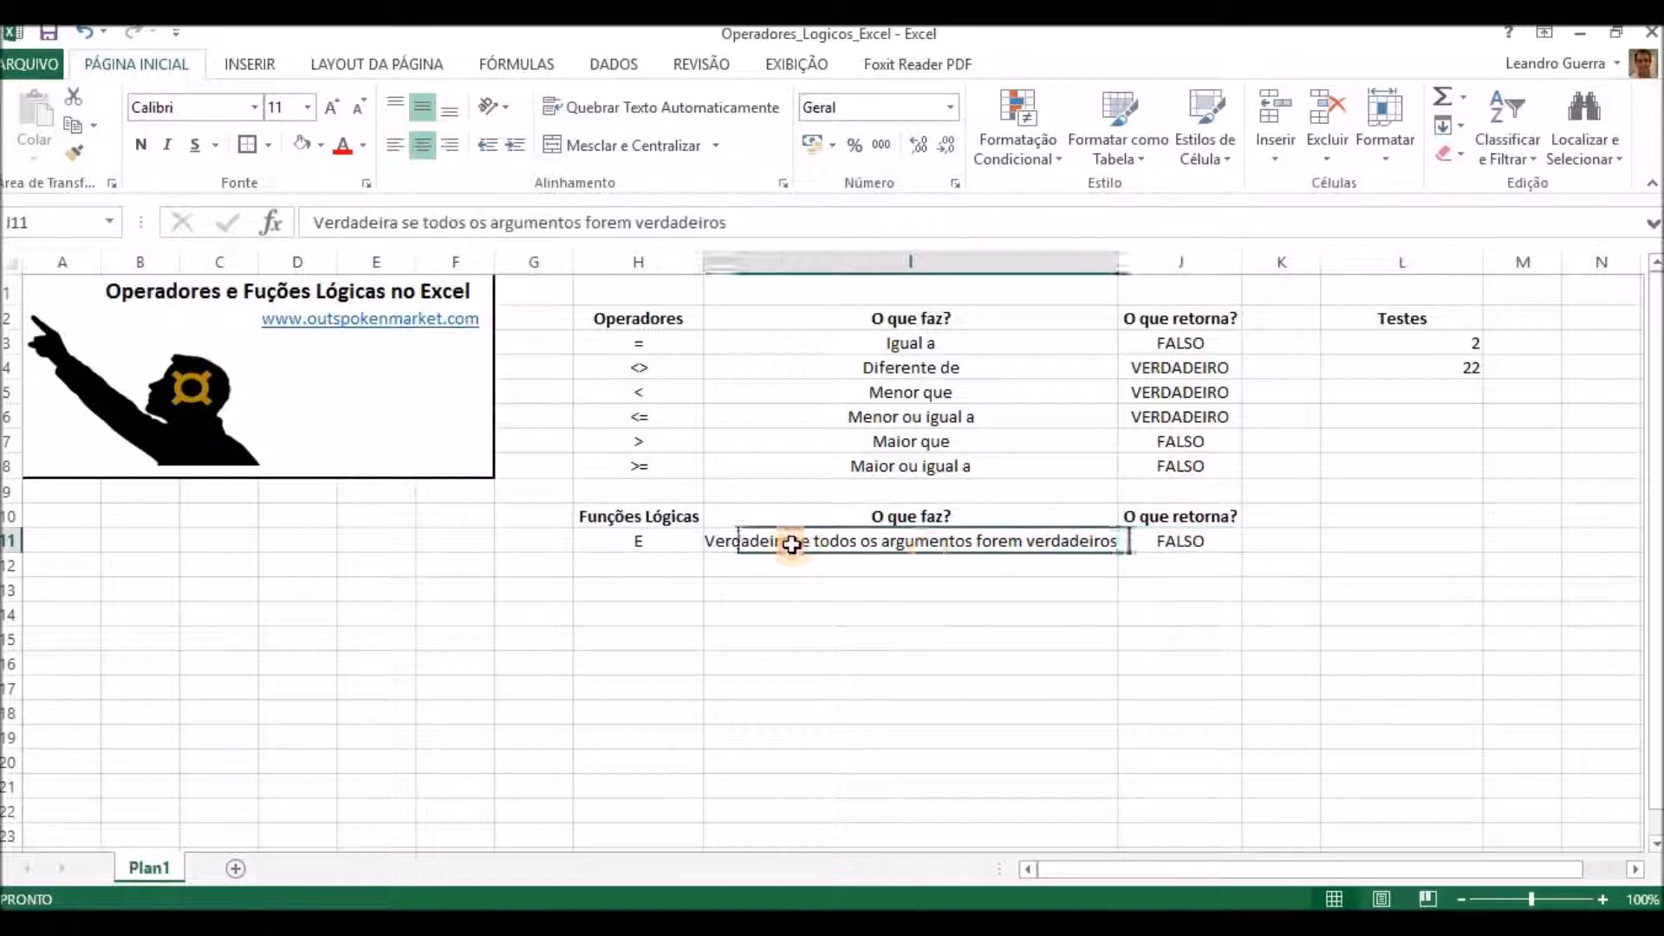
click(1175, 538)
click(1196, 565)
click(1192, 537)
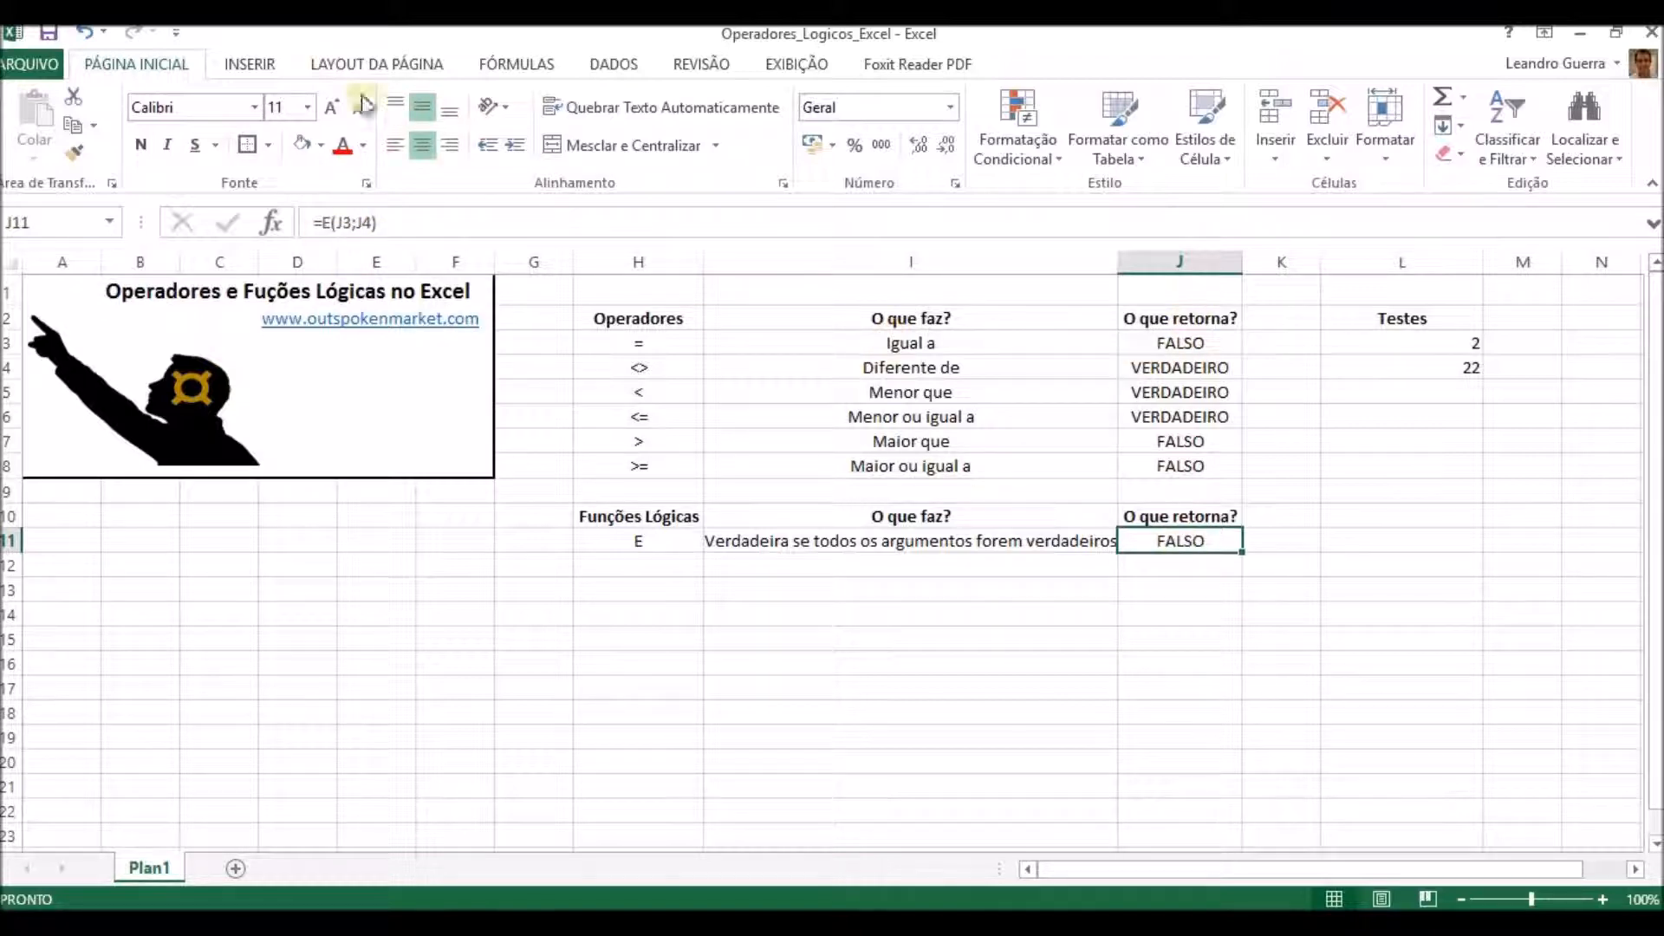
click(369, 223)
drag(1172, 405, 1185, 382)
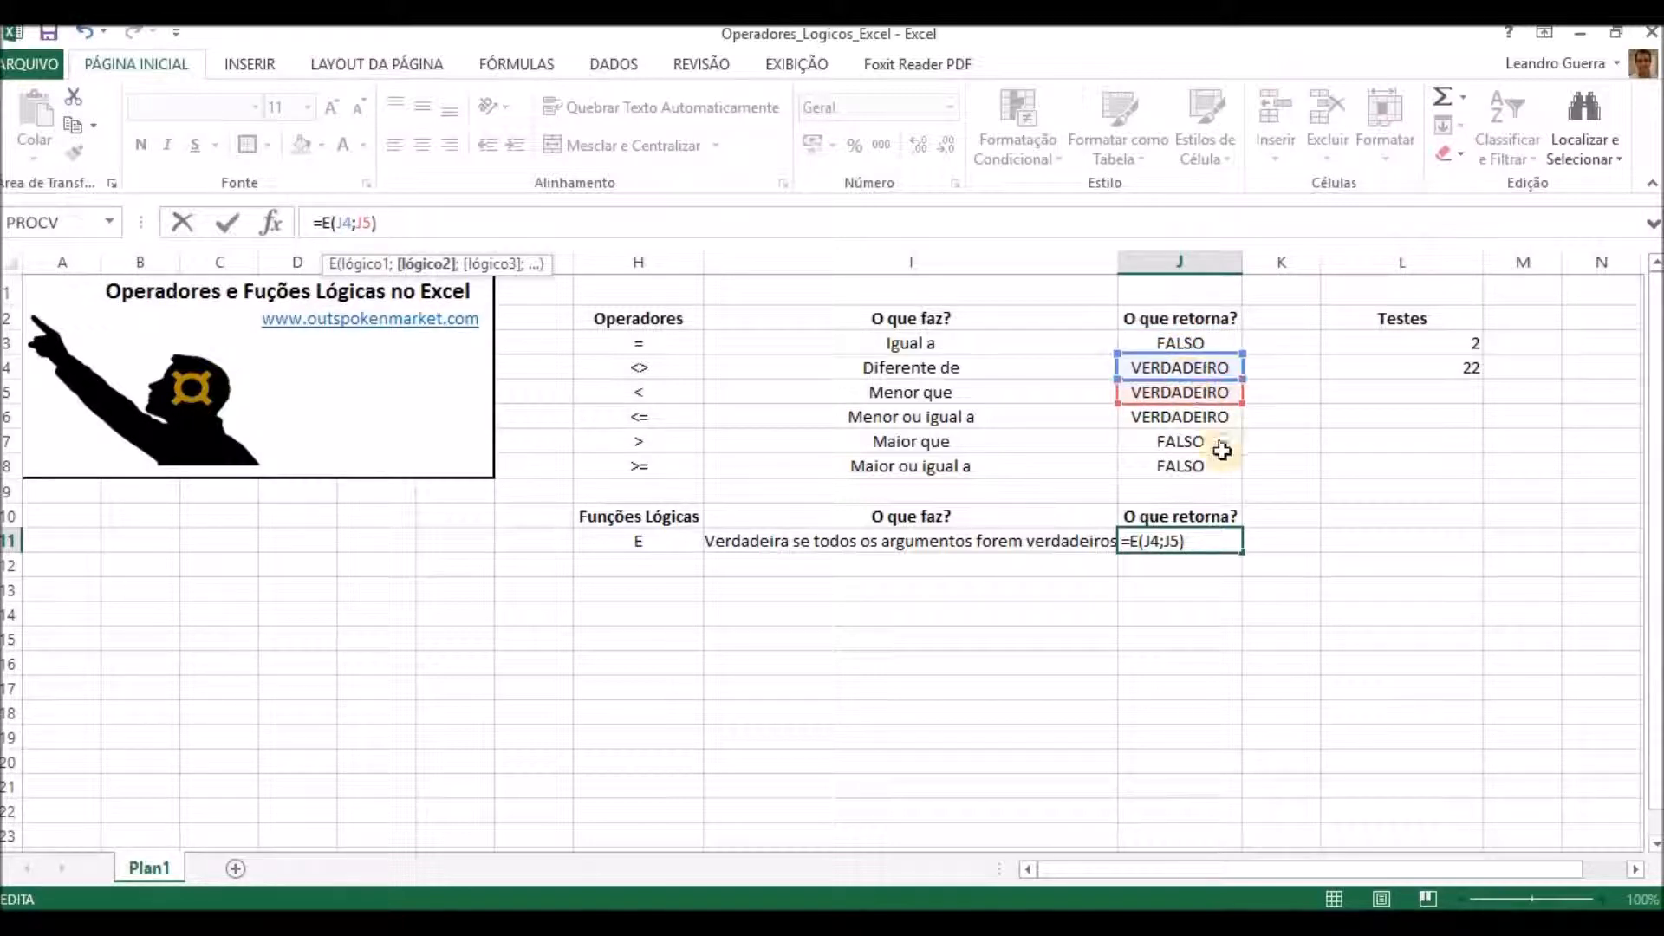
key(Return)
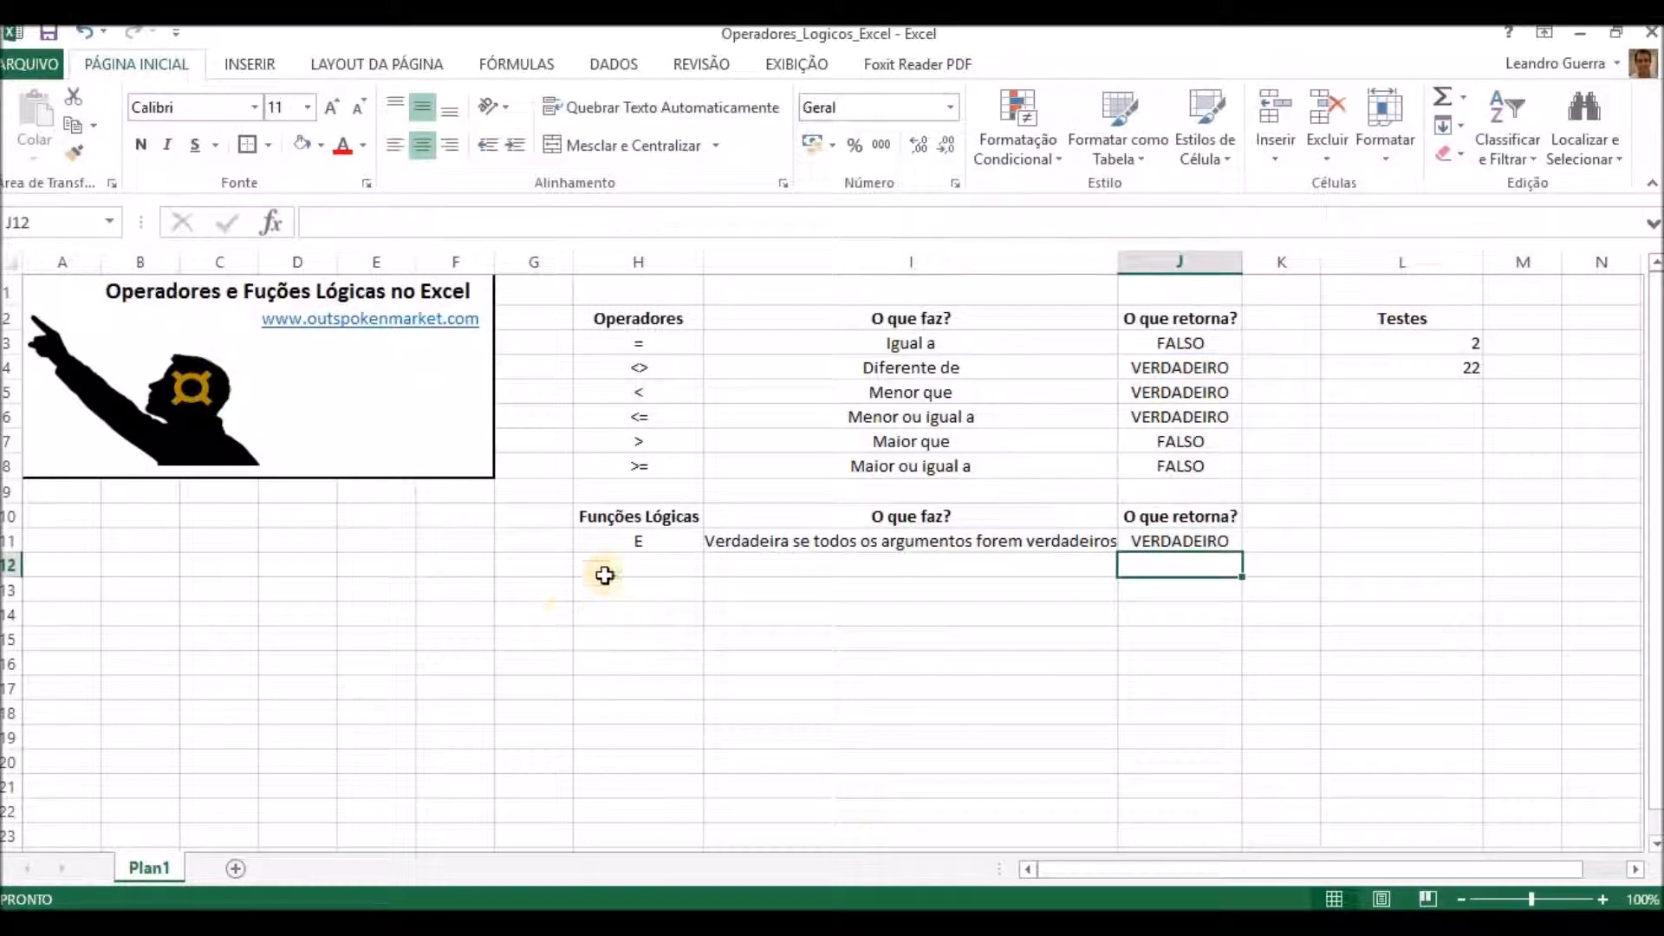
List the function FALSO in H12 with the description "Retorna FALSO" in I12.
key(Left)
key(Left)
text(OALSO)
key(Return)
key(Up)
key(Right)
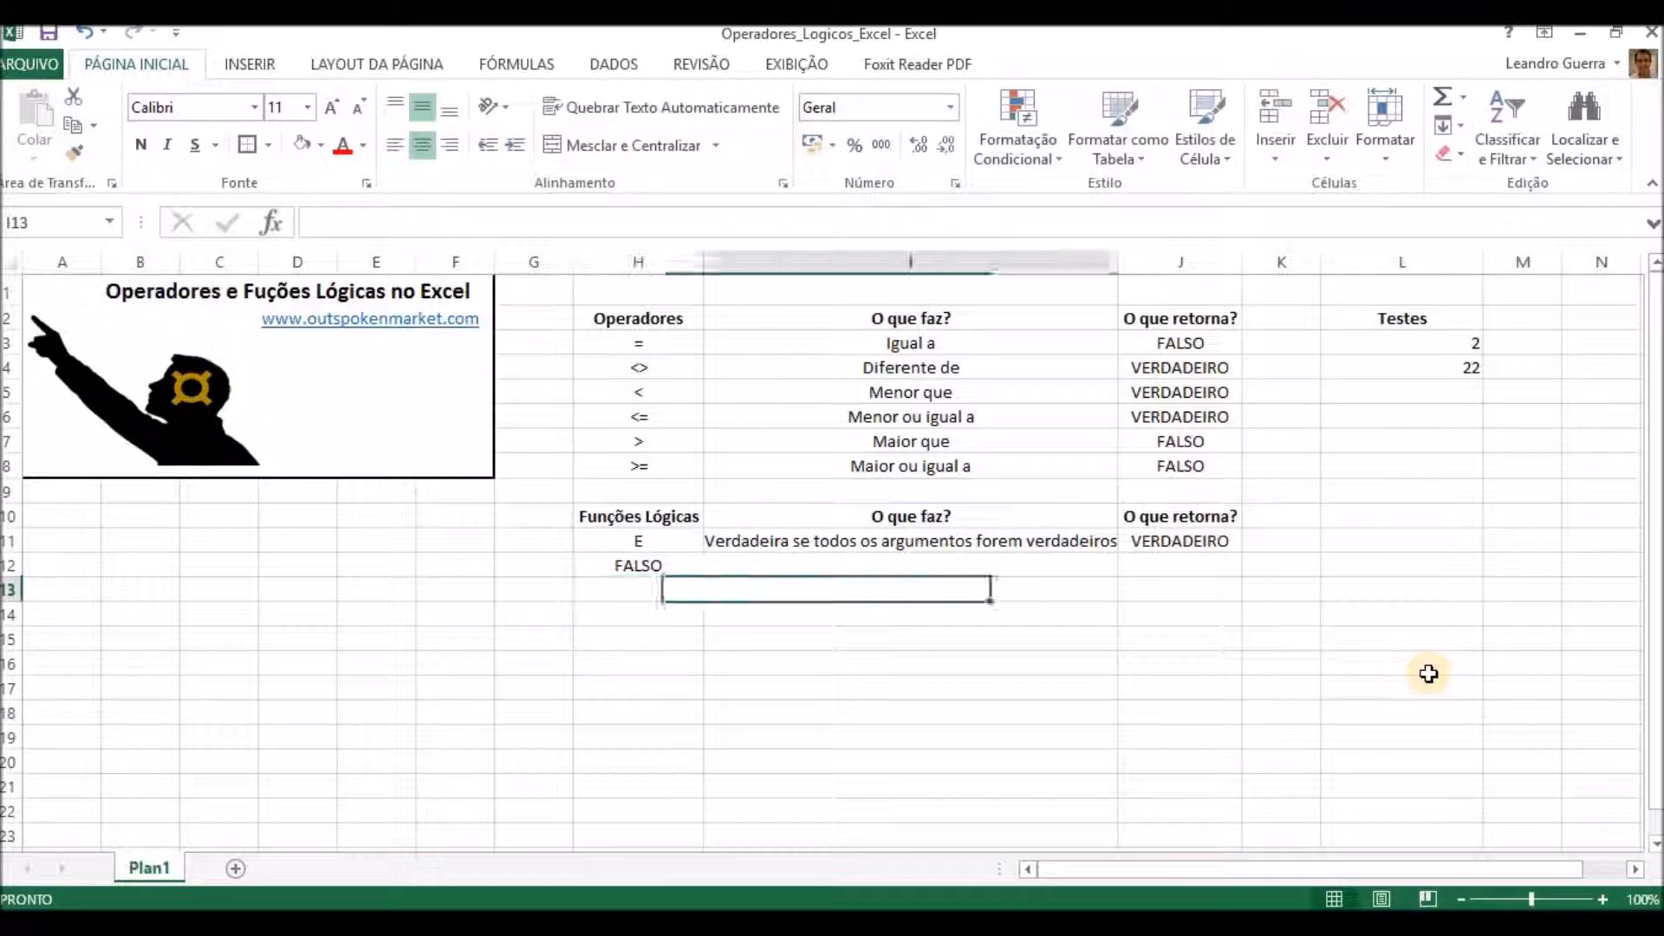
text(rE)
text(eto)
text(rna )
text(FALSO)
key(Tab)
Enter the formula =FALSO() in J12 as the example for the FALSO function.
text(=falso)
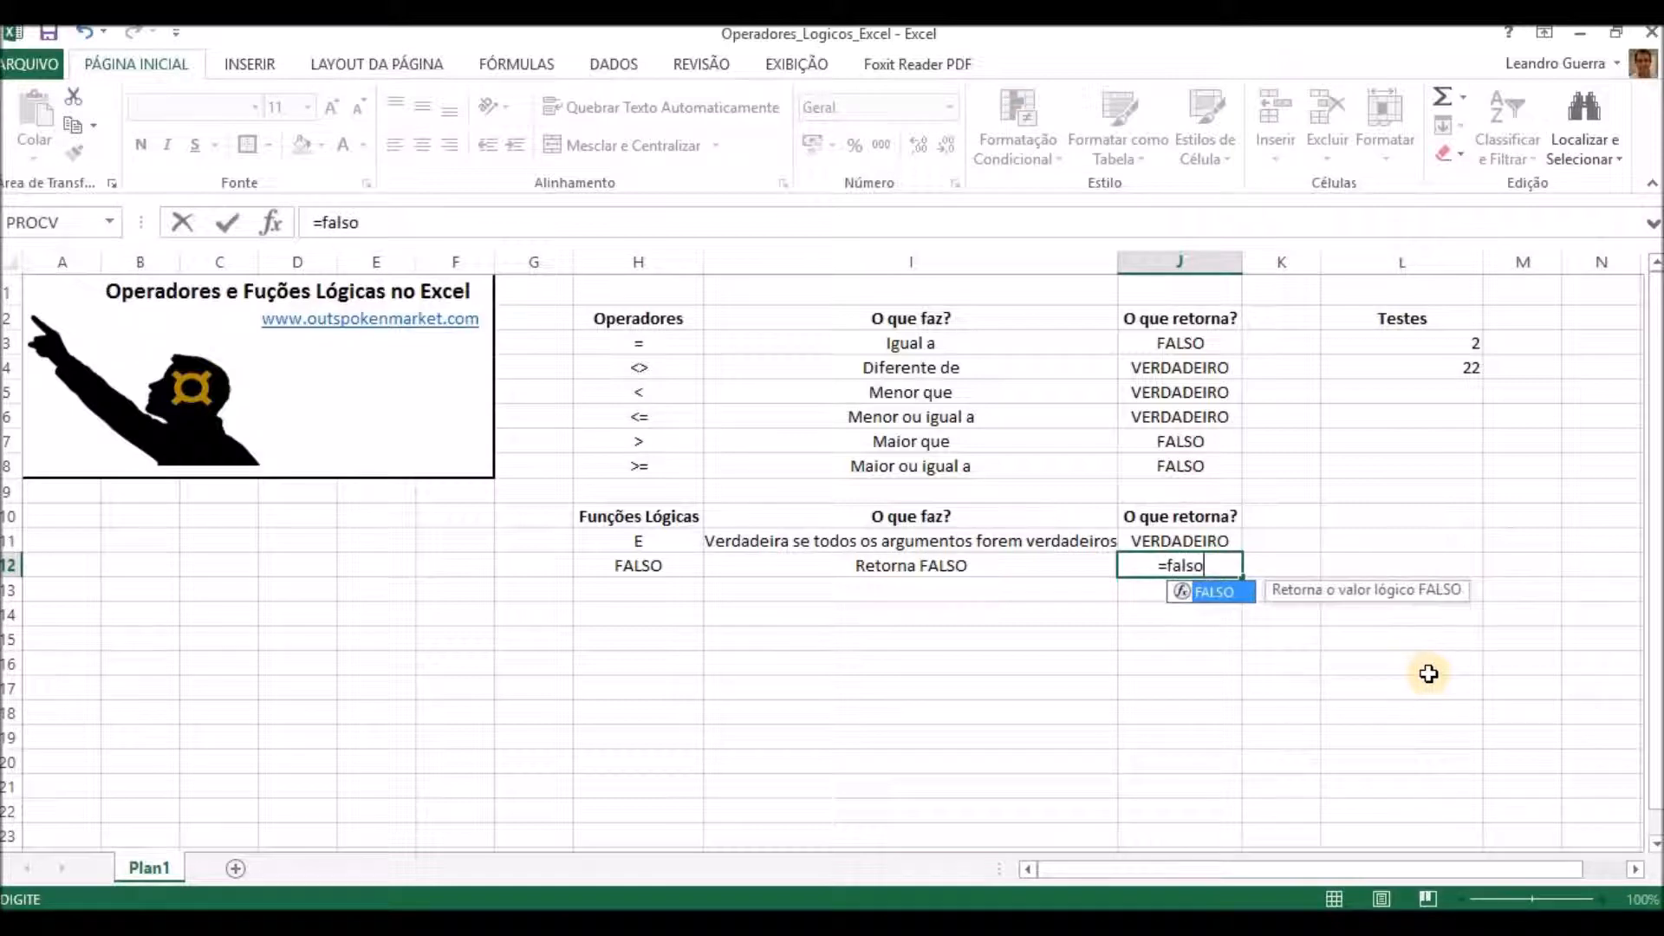
text(())
key(Return)
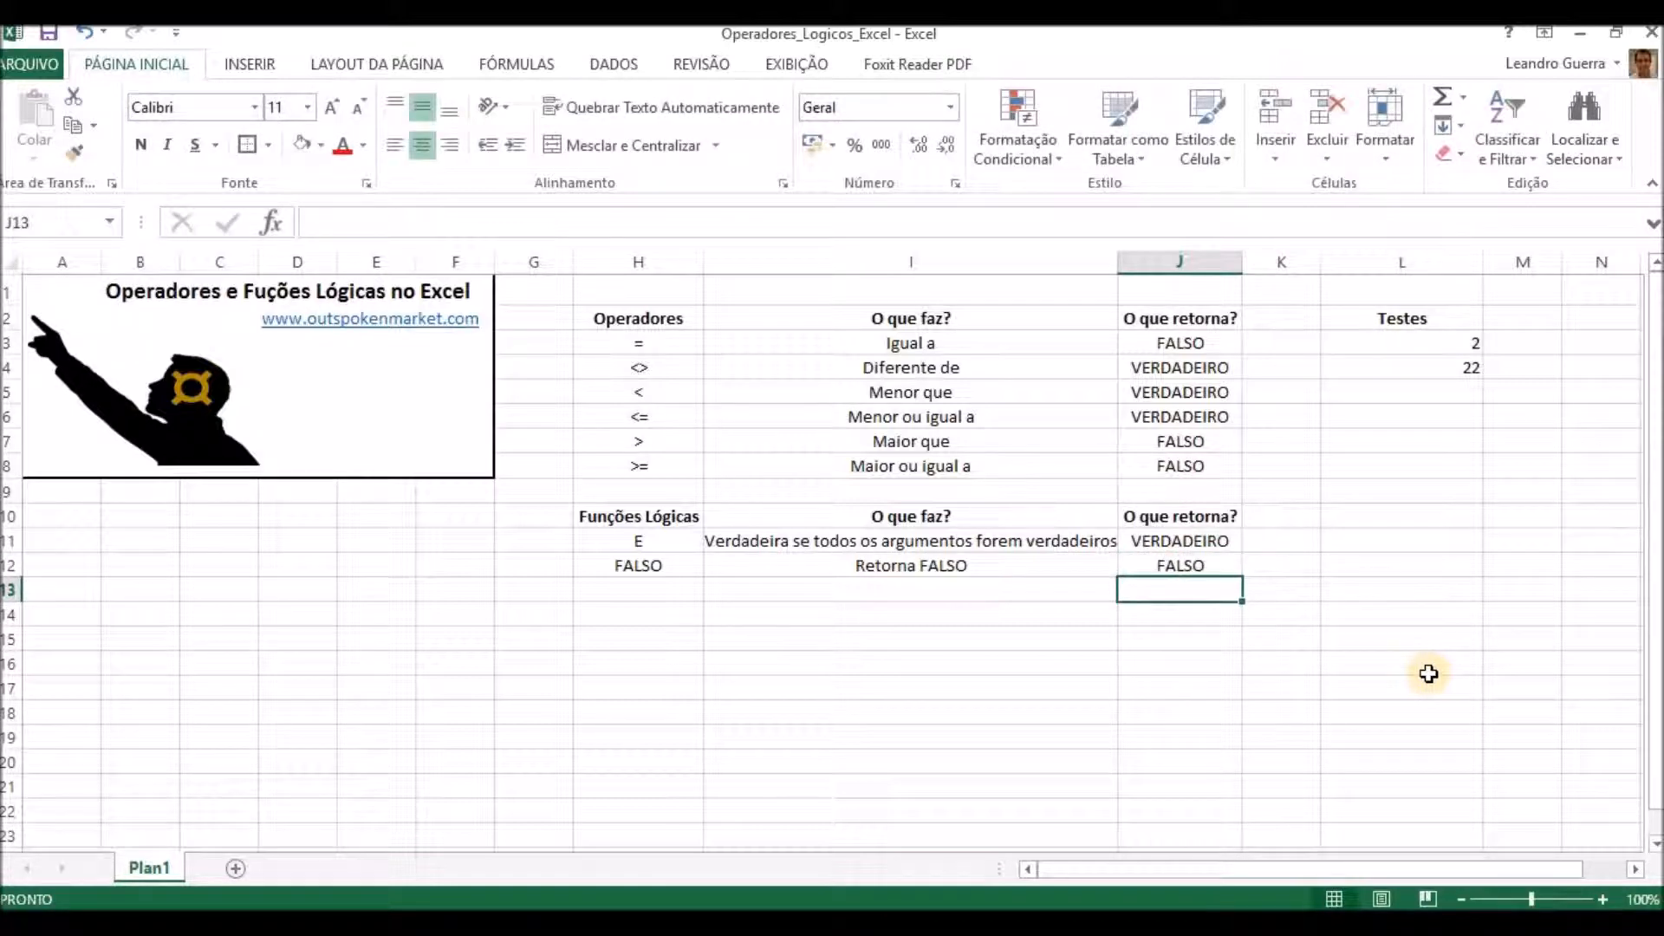
List the function SE in H13 with the description "Valor específico de acordo com o teste lógico" in I13.
key(Left)
key(Left)
key(Left)
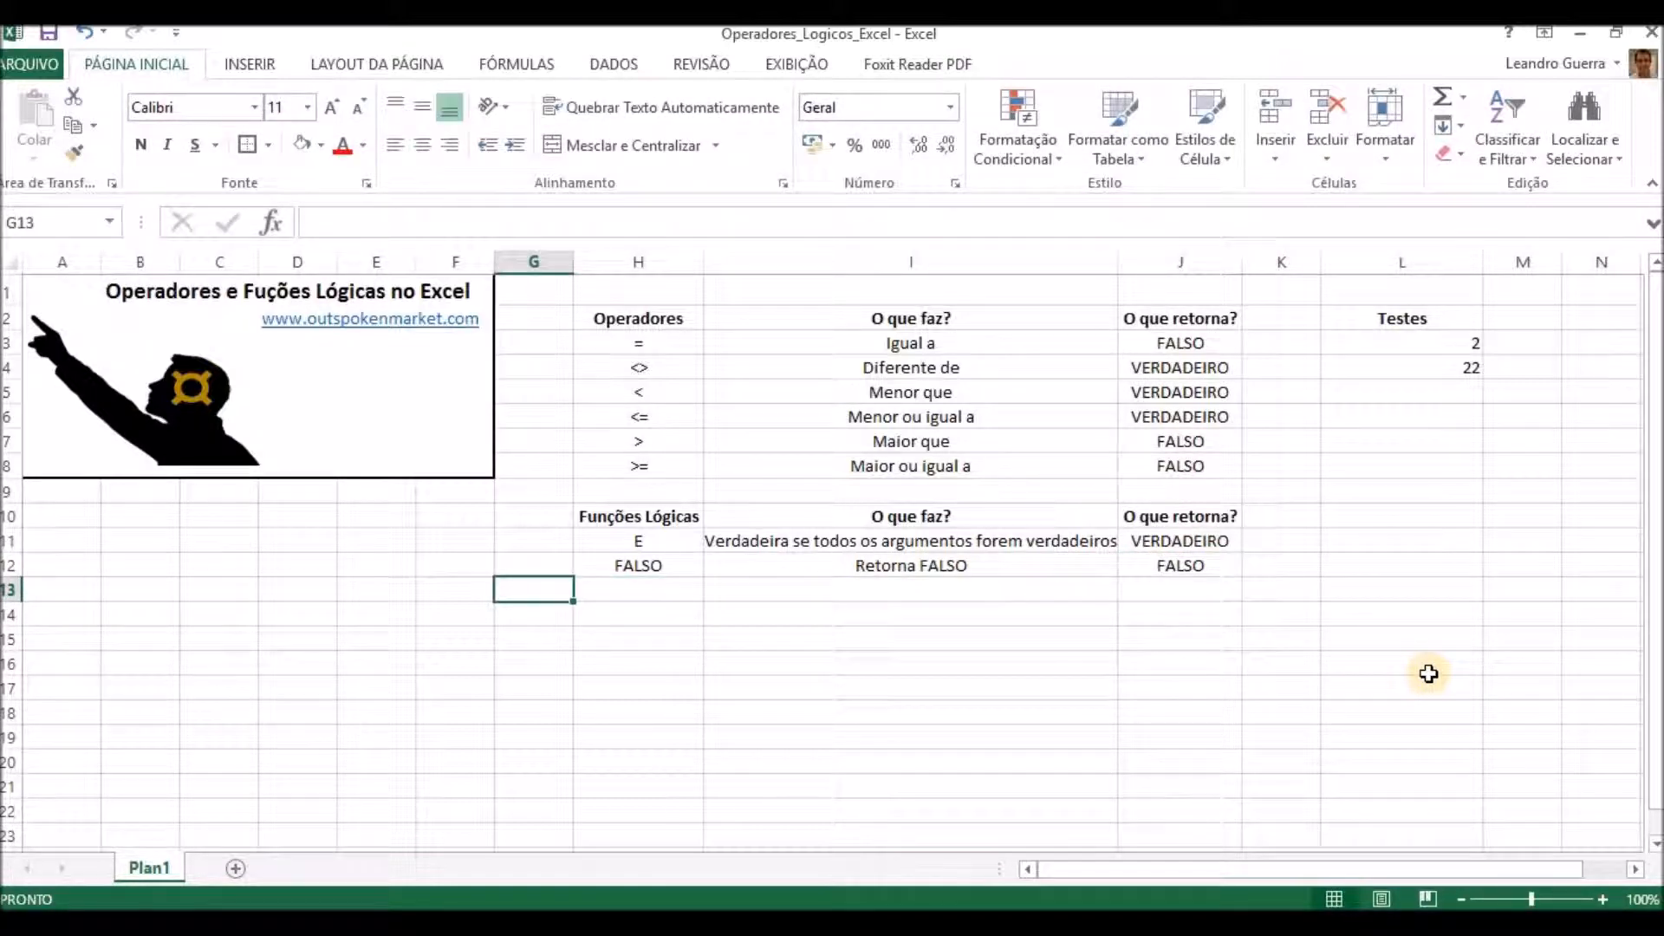
key(Right)
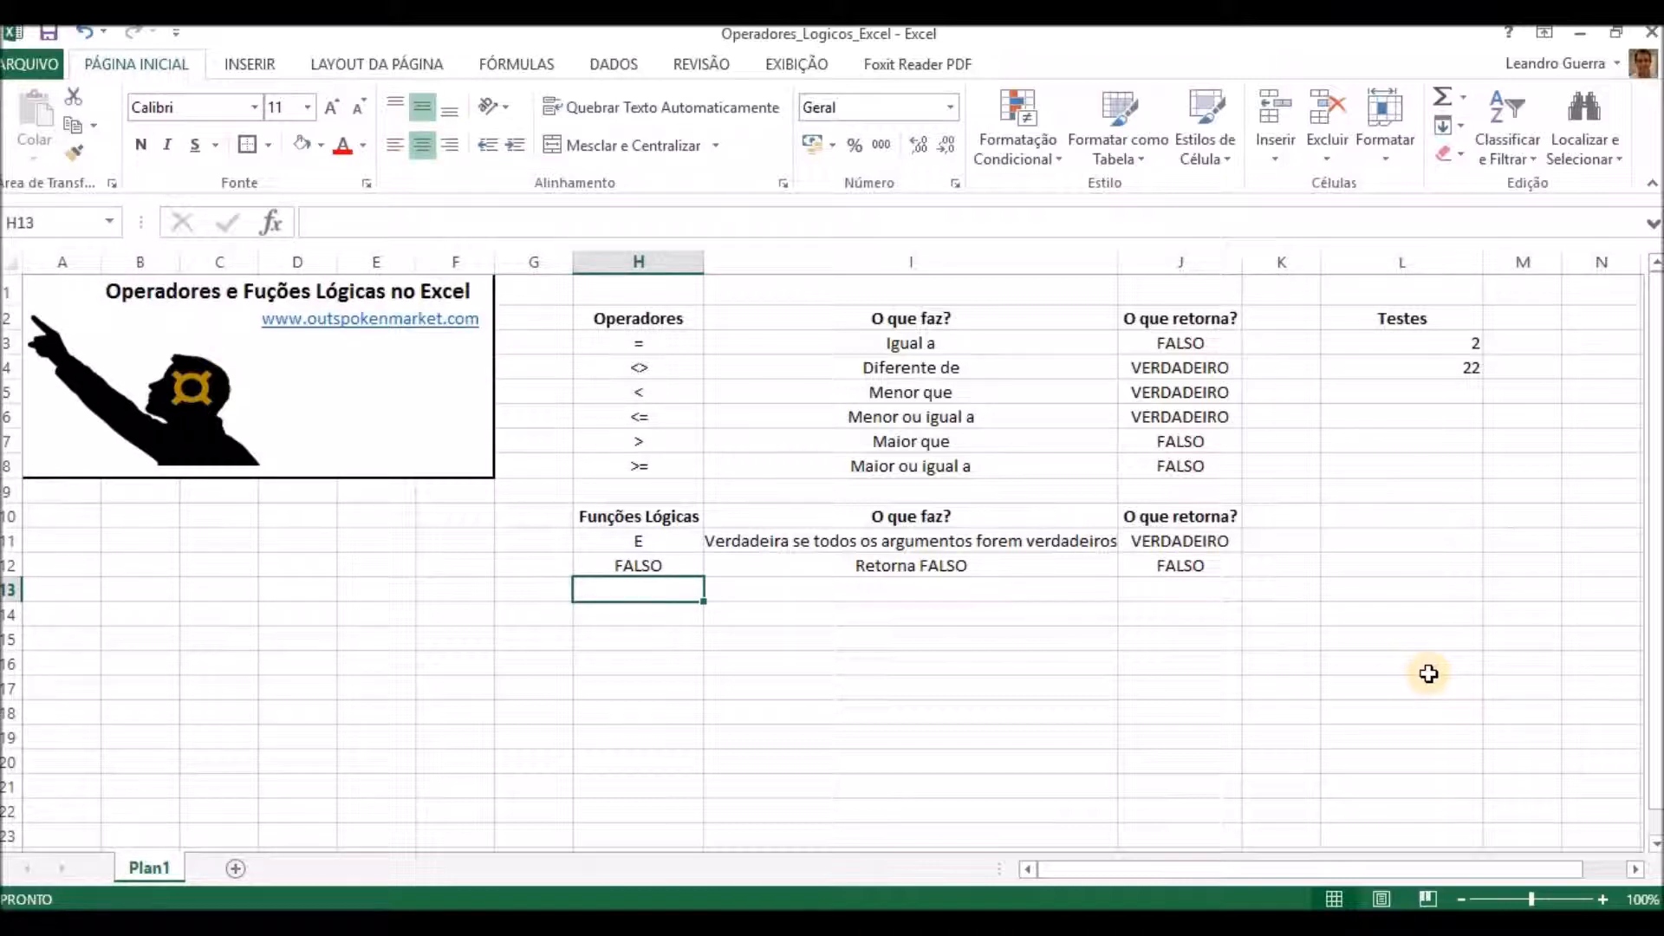
text(SE)
key(Right)
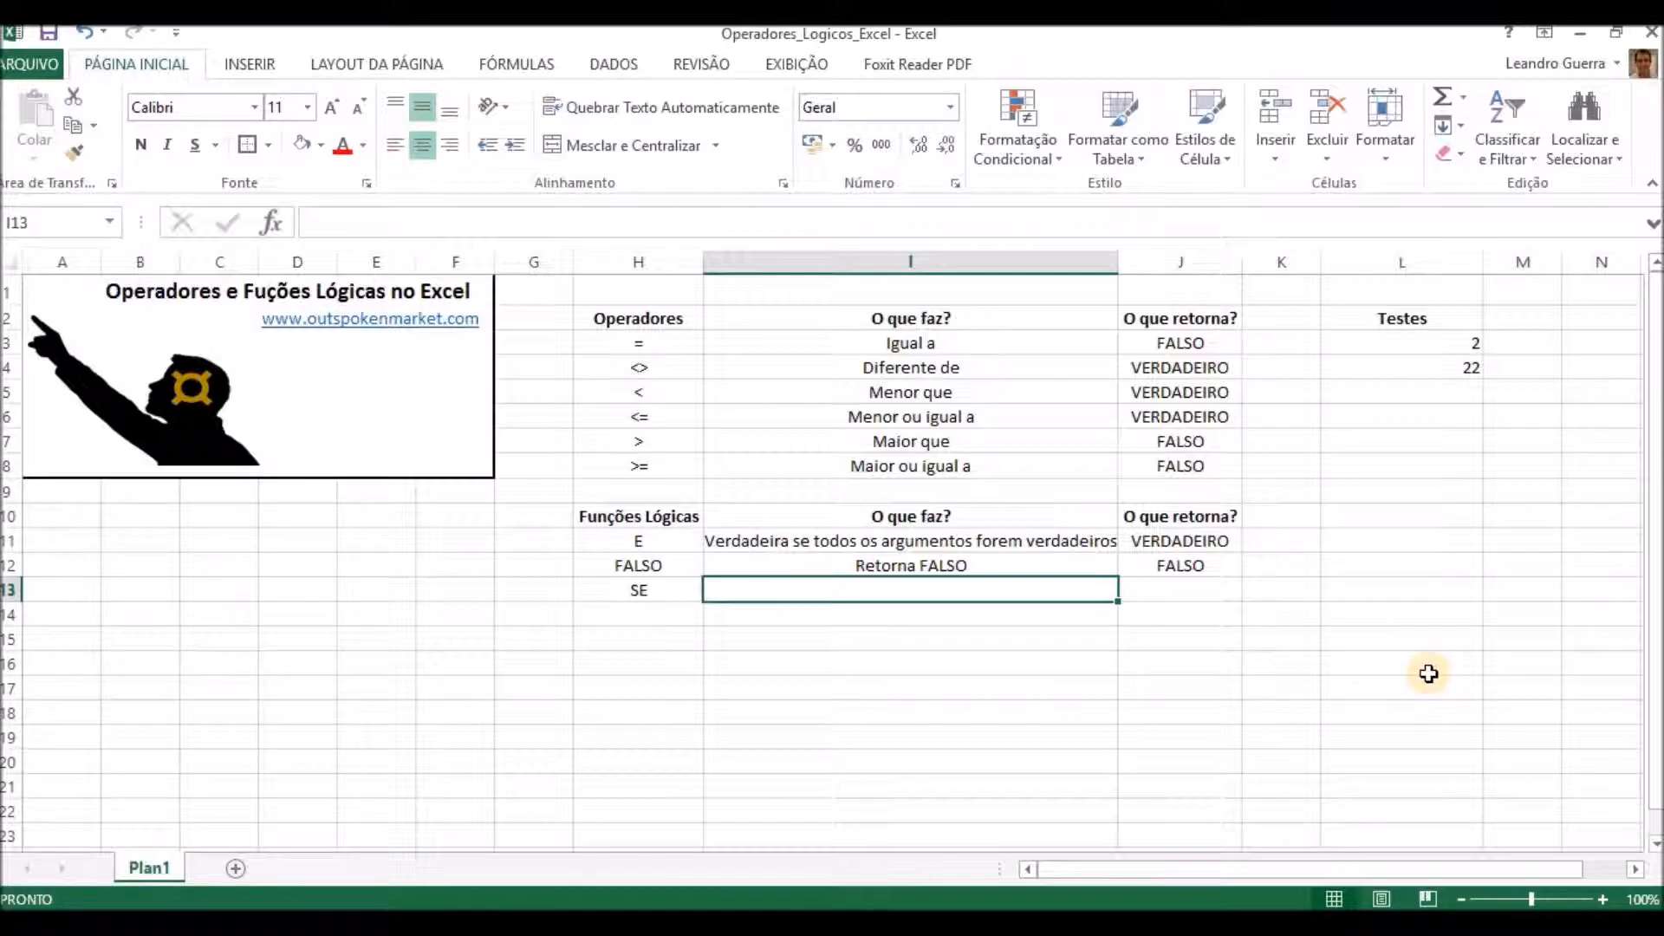
text(Valor específico de acordo com o teste lógico)
key(Return)
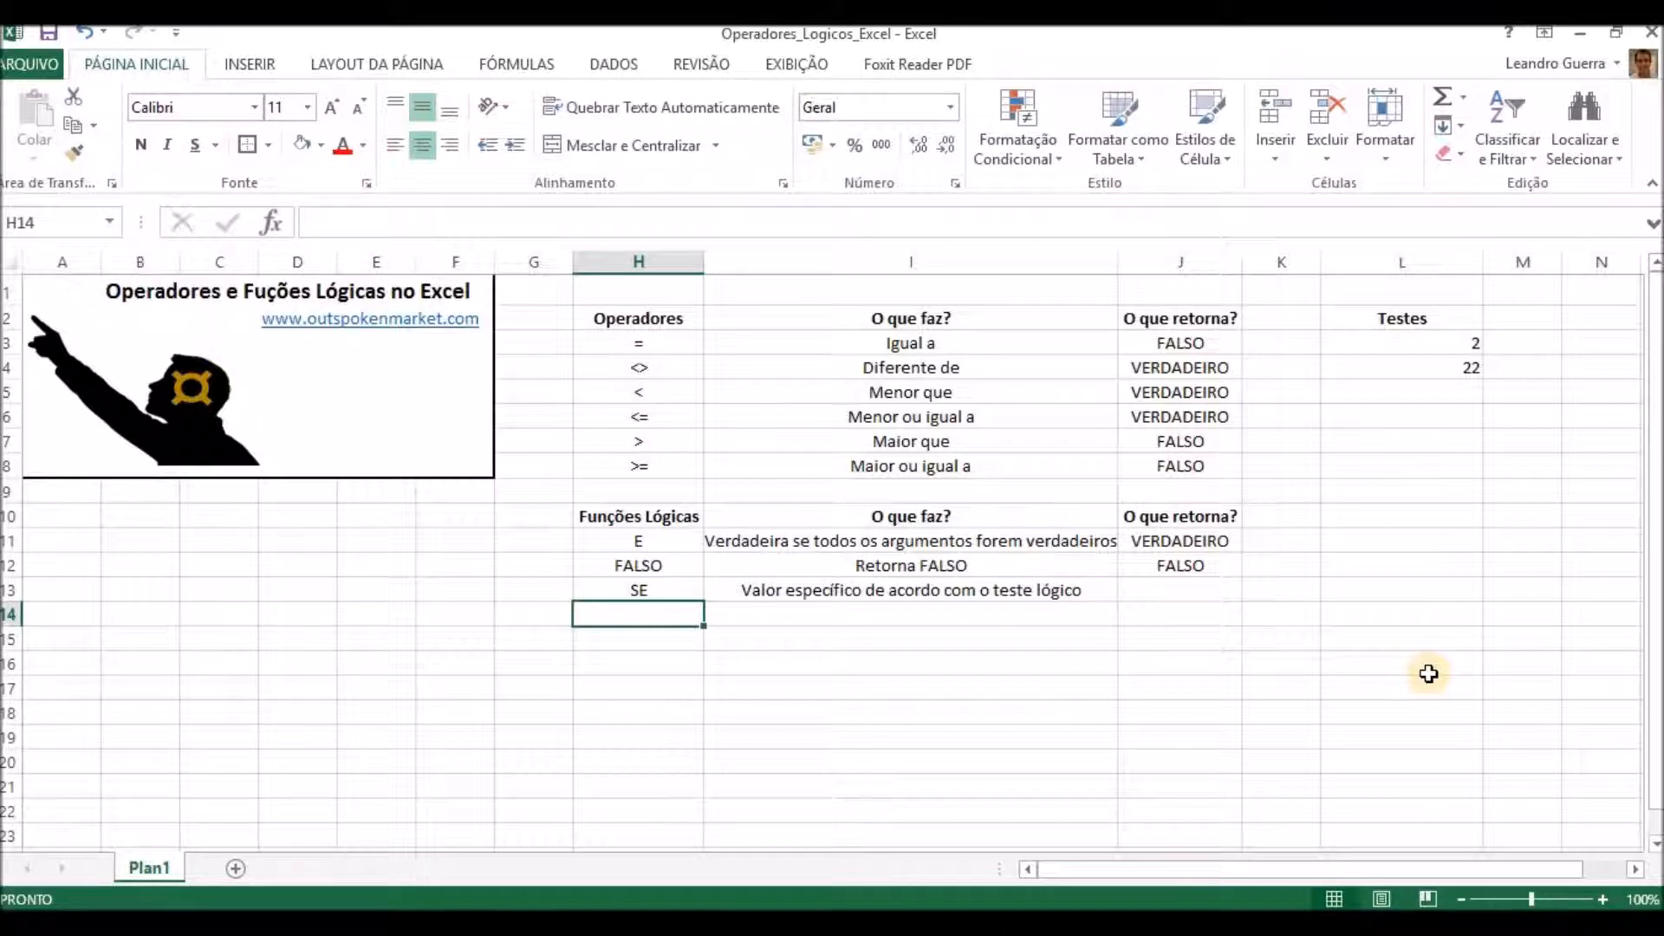
List the function NÃO in H14 with the description "Inverte o valor do teste lógico" in I14.
text(NÃO)
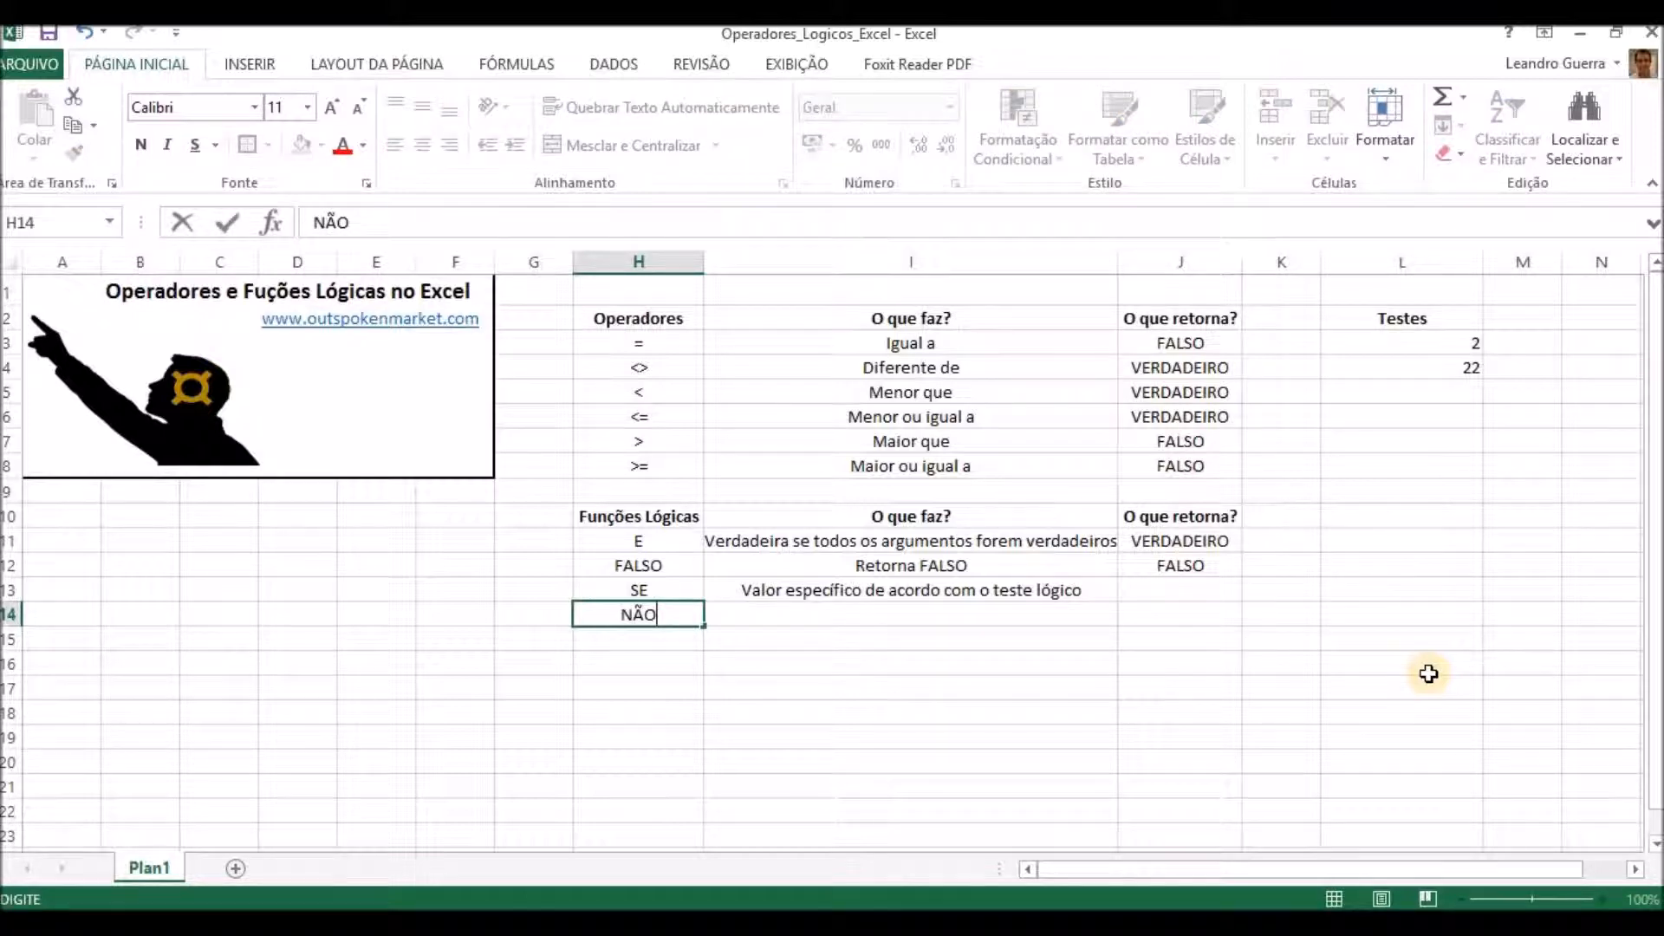
key(Tab)
text(iNVER)
key(BackSpace)
key(BackSpace)
key(BackSpace)
key(BackSpace)
key(BackSpace)
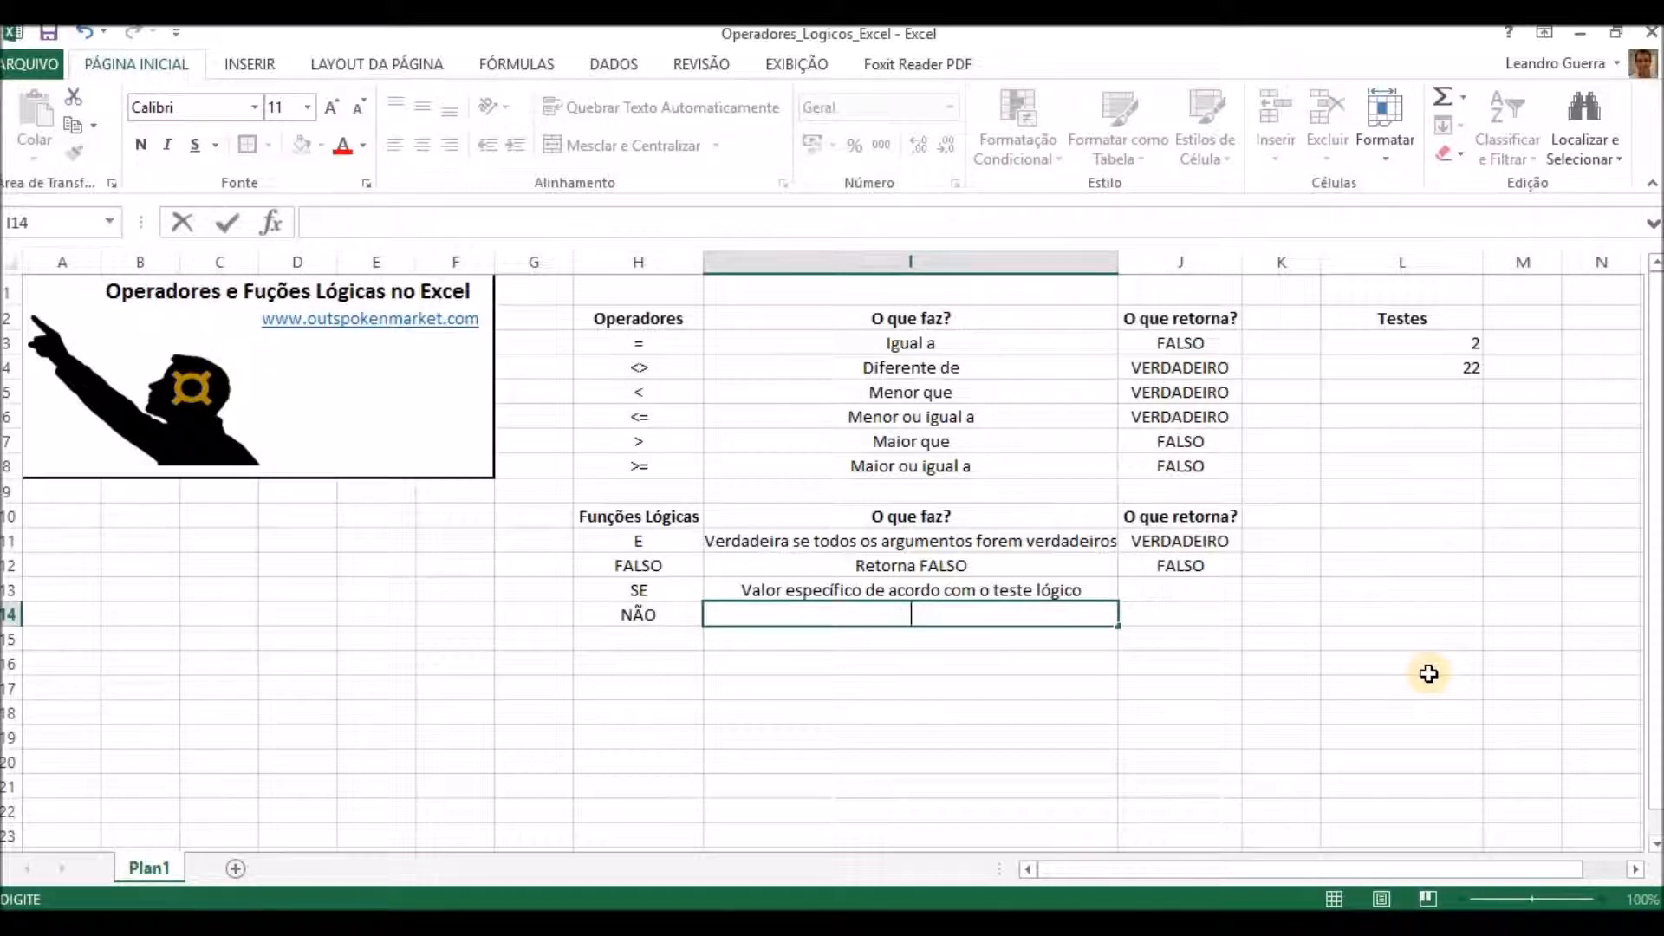
text(Inverte o v)
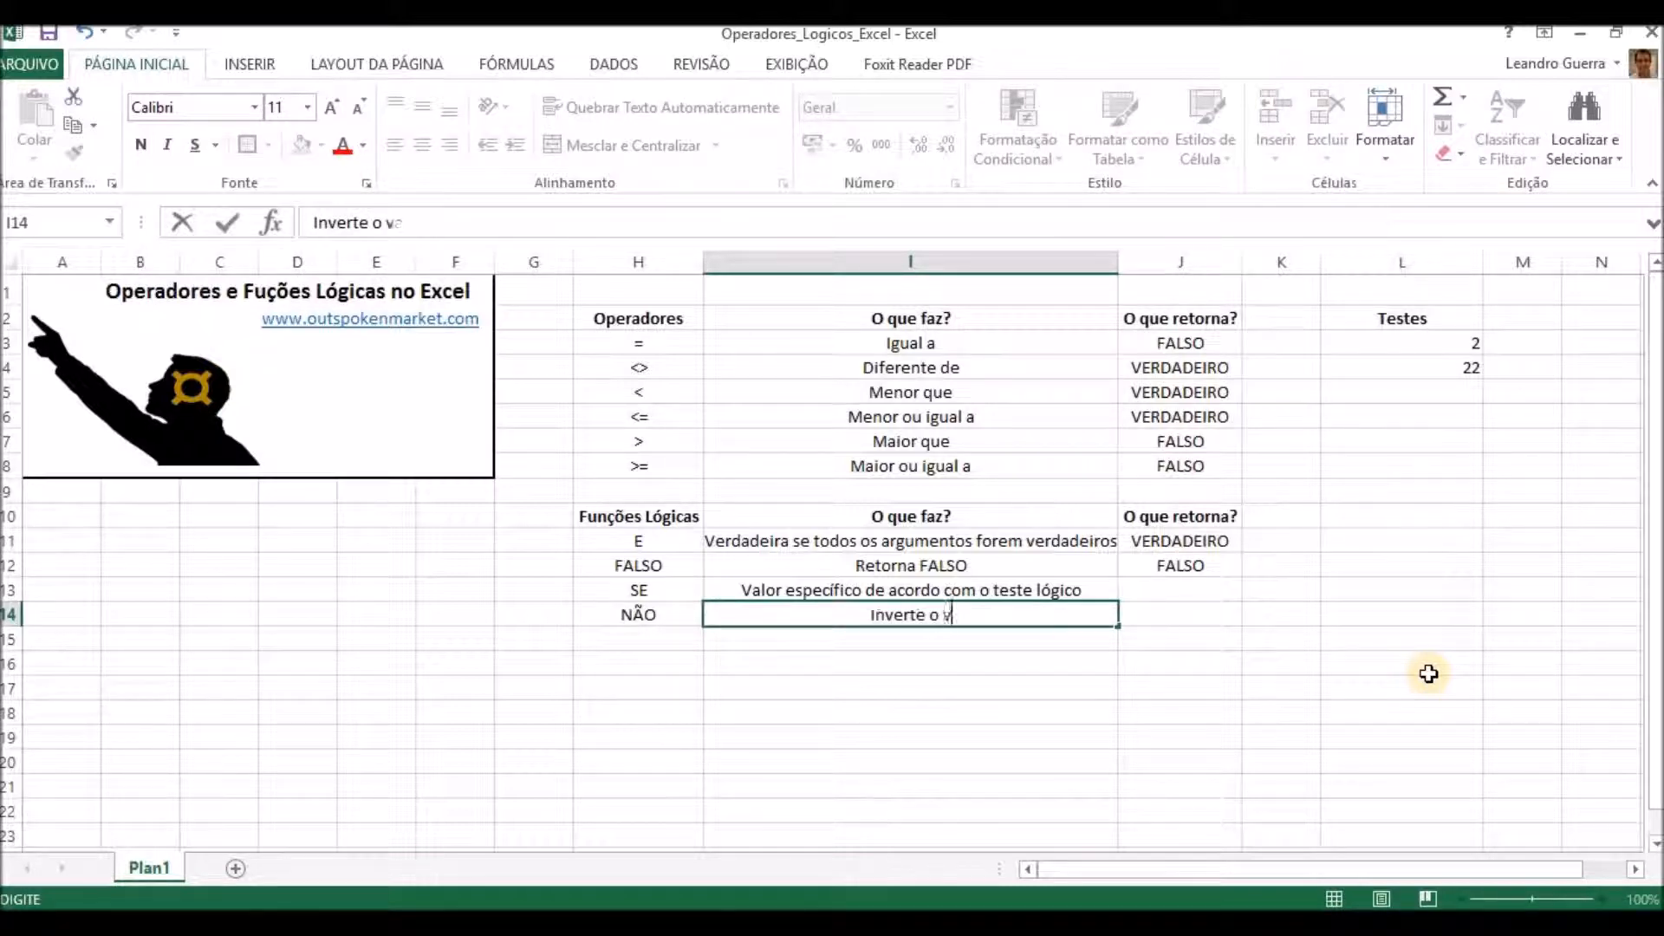
text(alor do teste lógico)
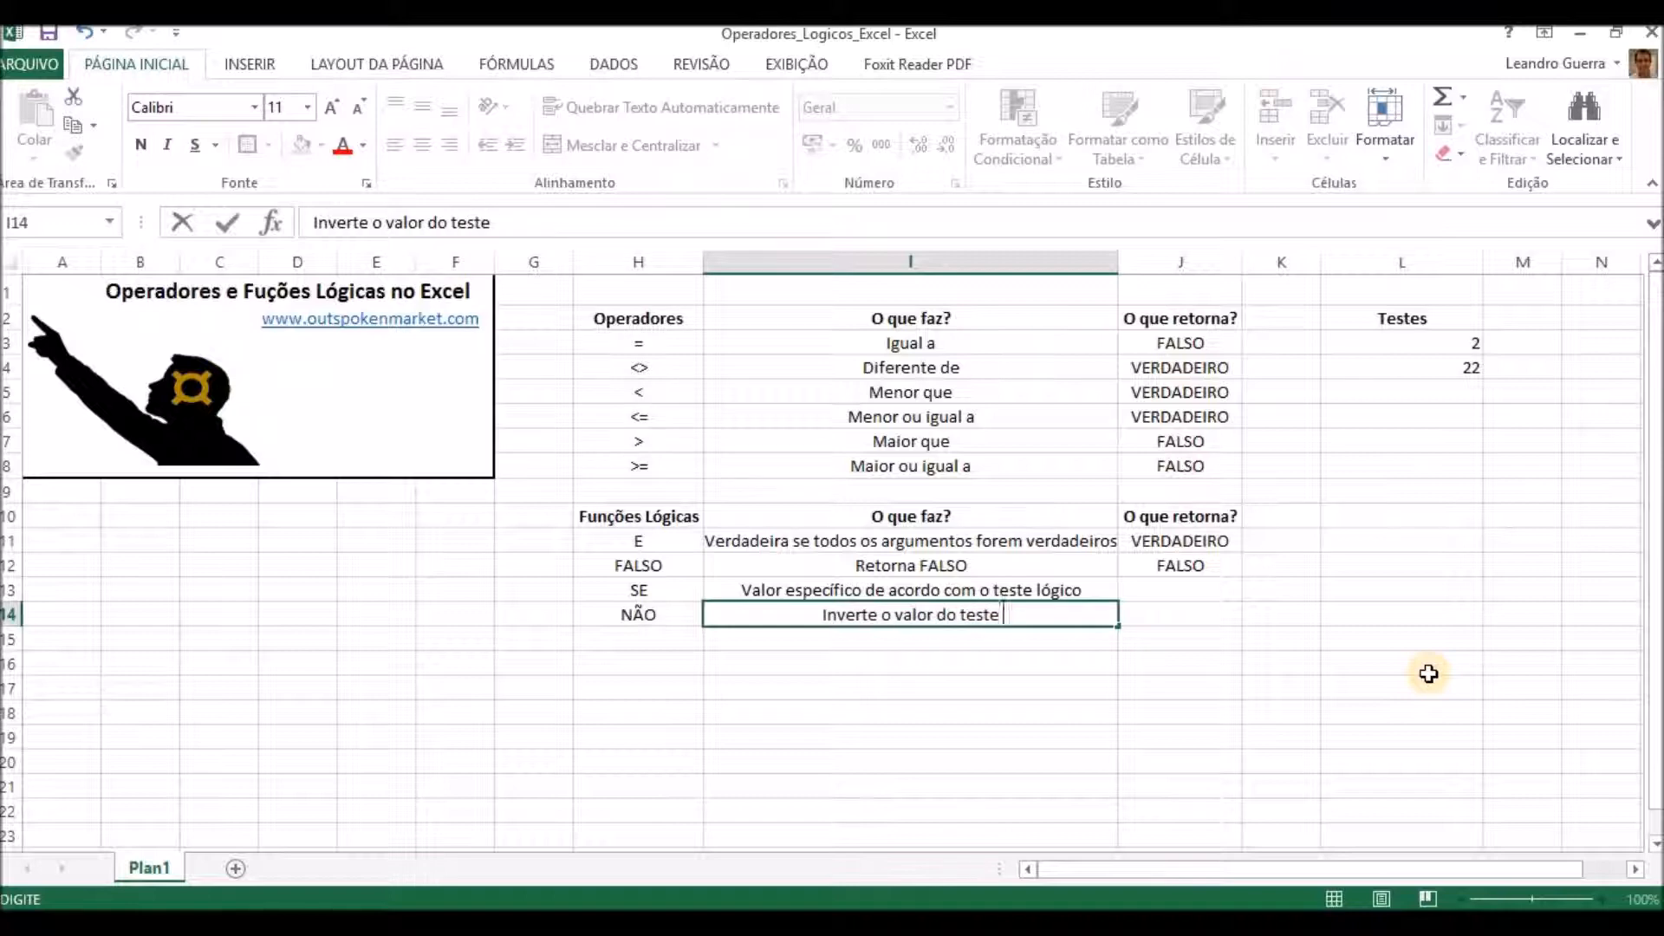
key(Tab)
key(Up)
key(Down)
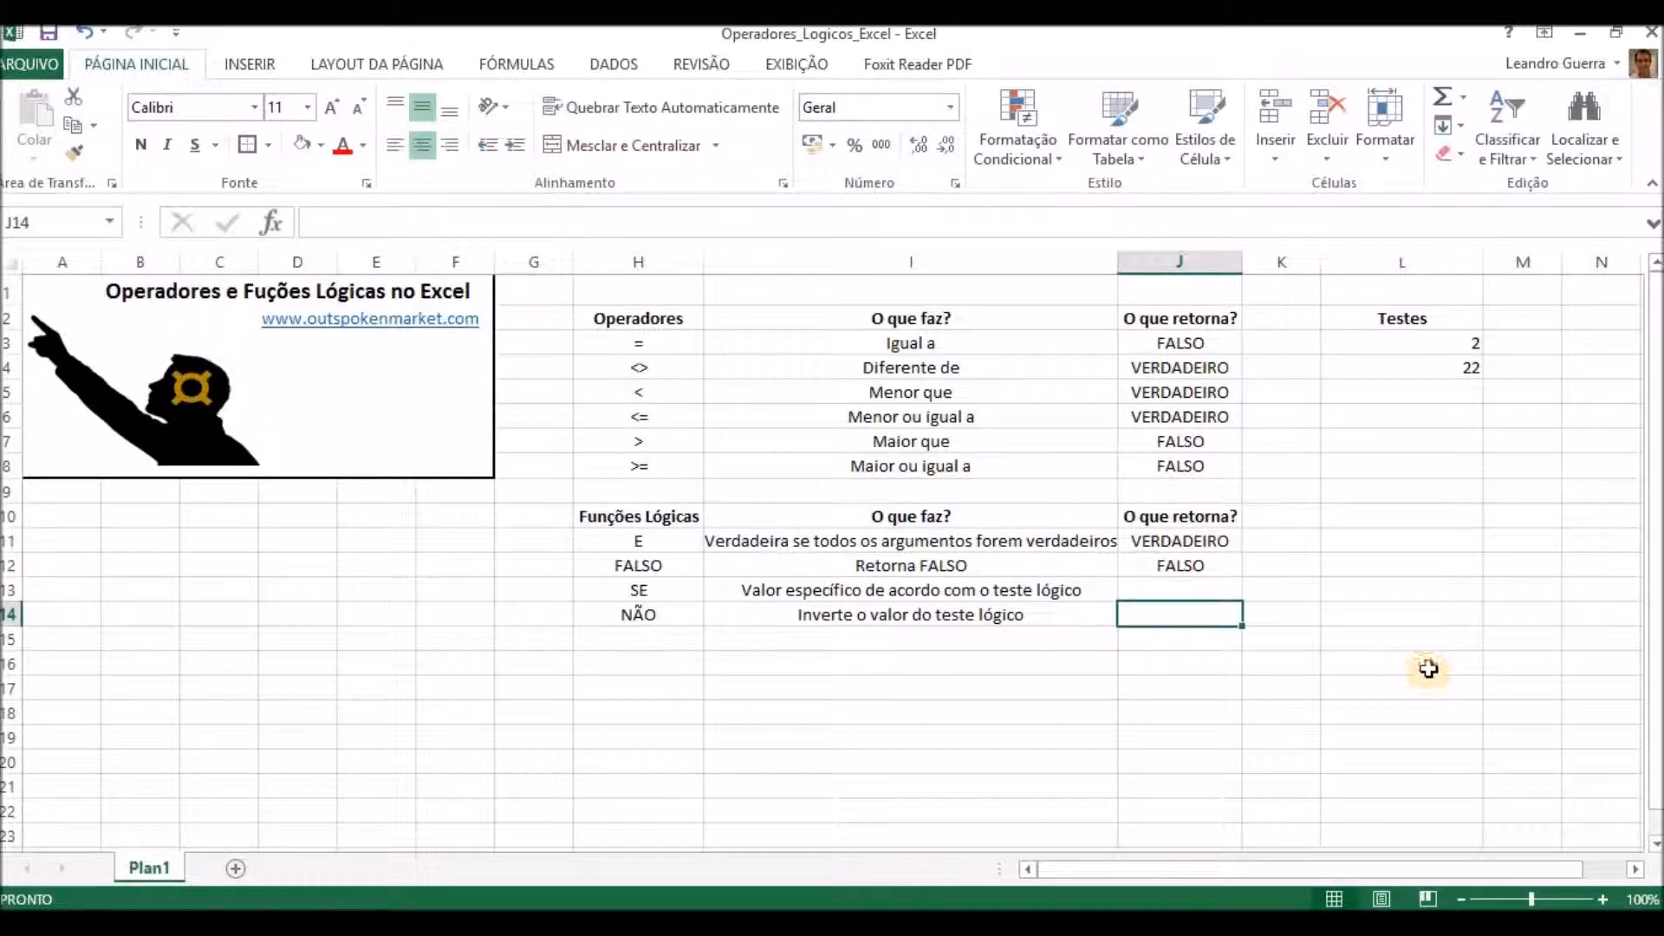
click(1216, 536)
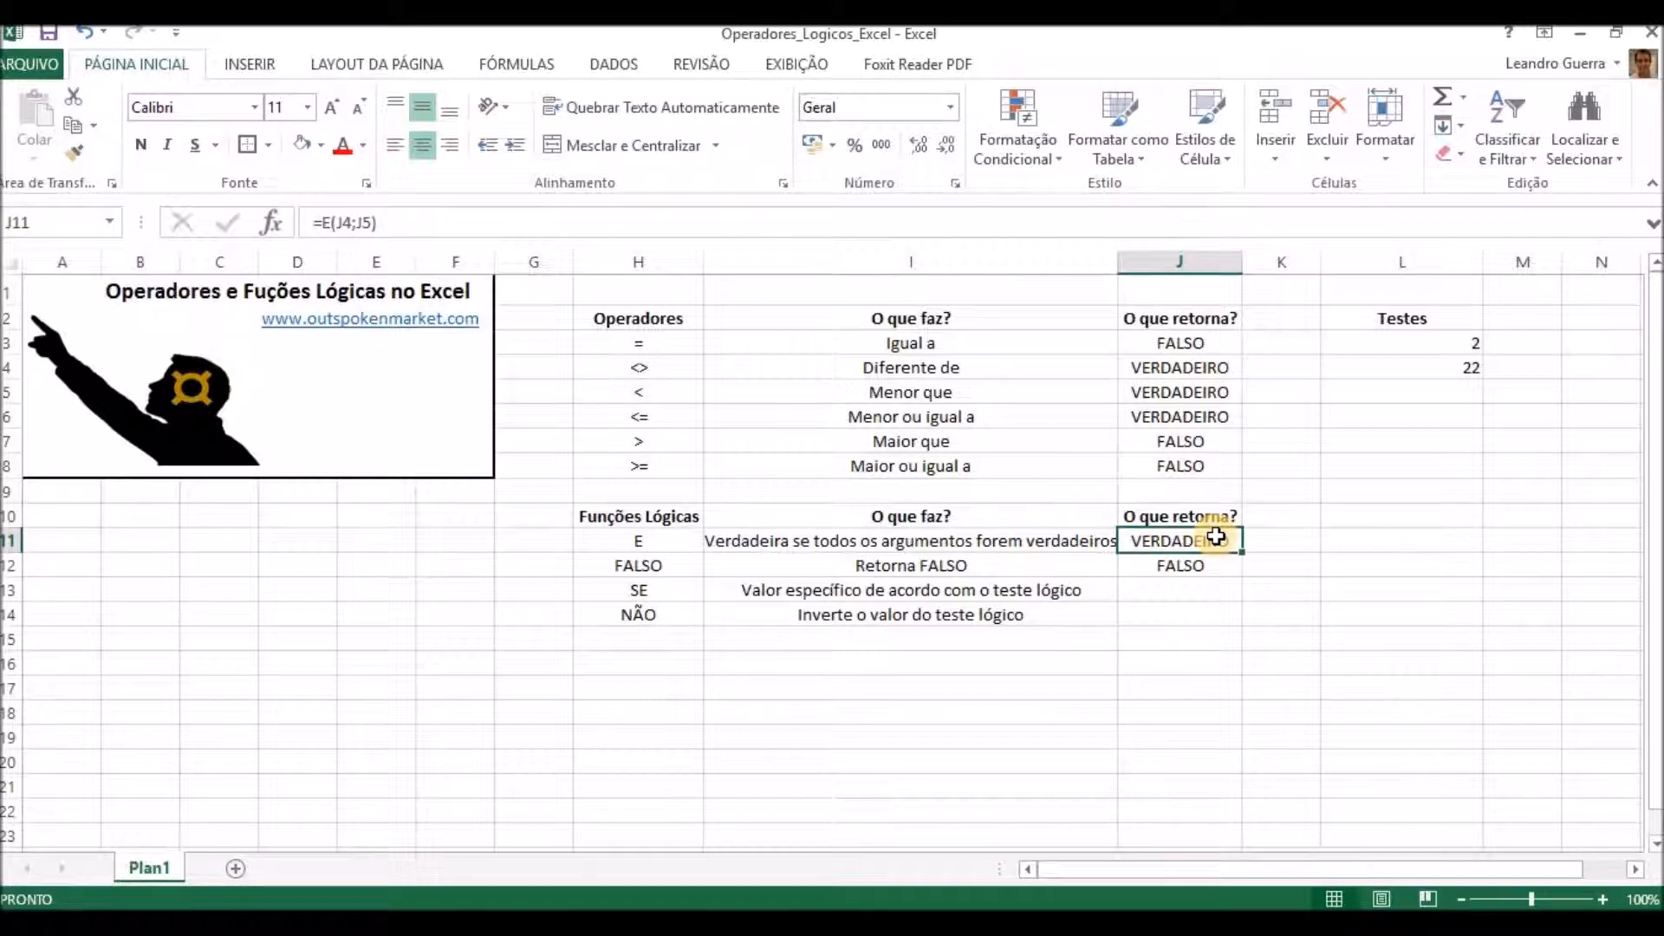
click(1198, 616)
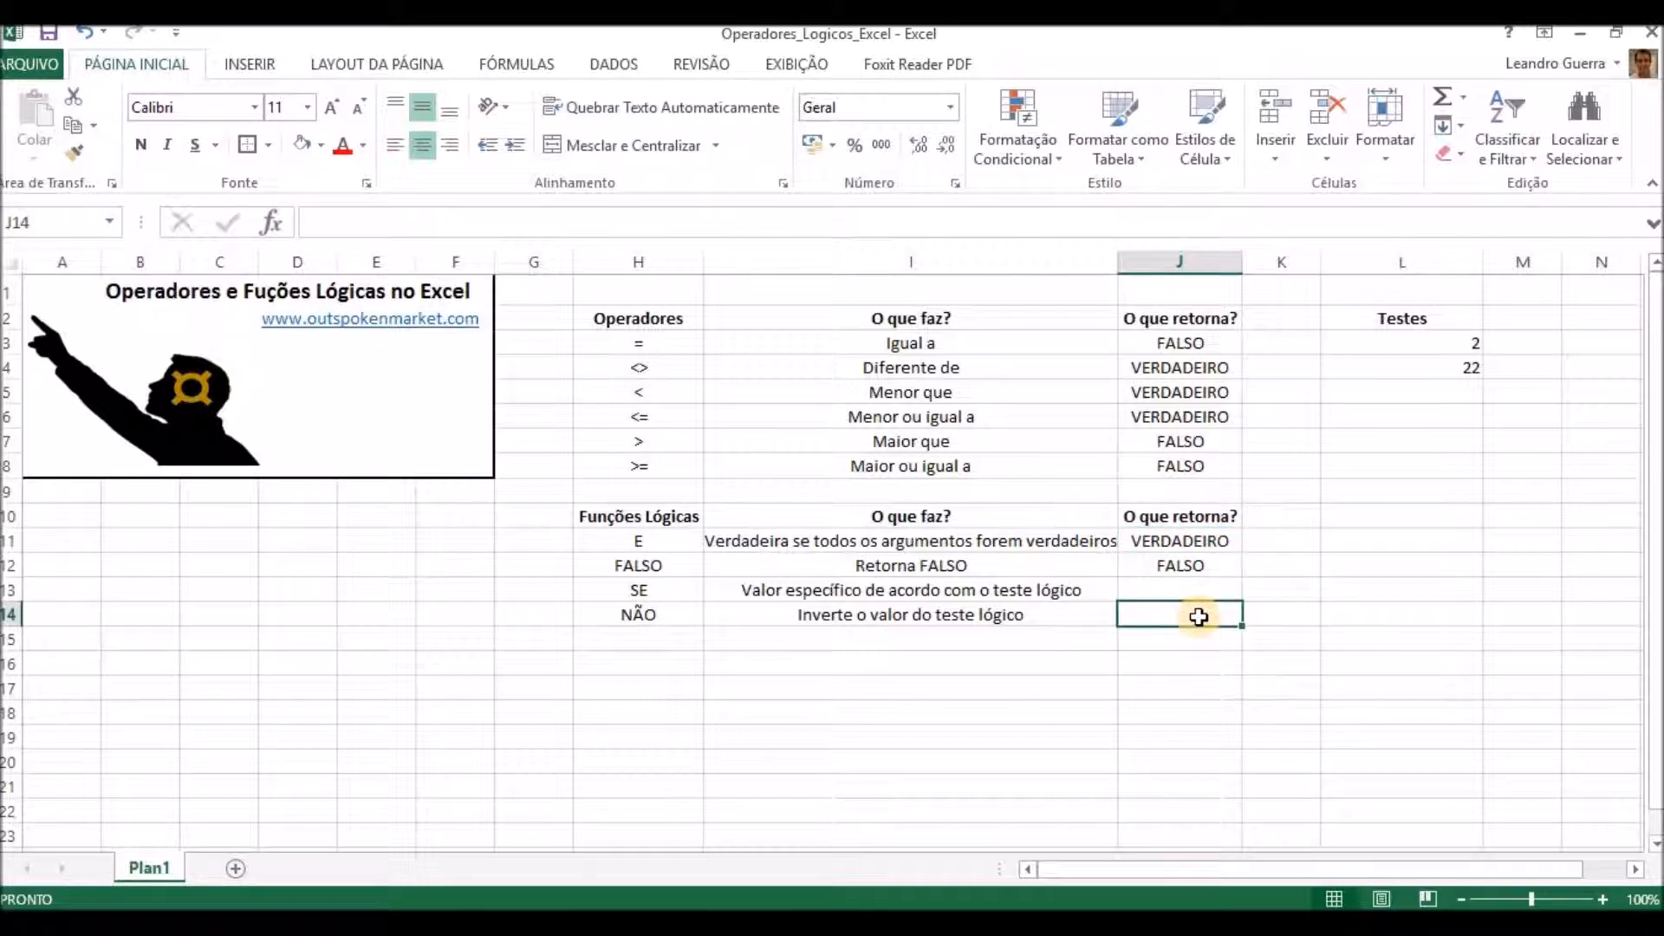
Enter the formula =NÃO(J11) in J14 as the example for the NÃO function.
text(=nã)
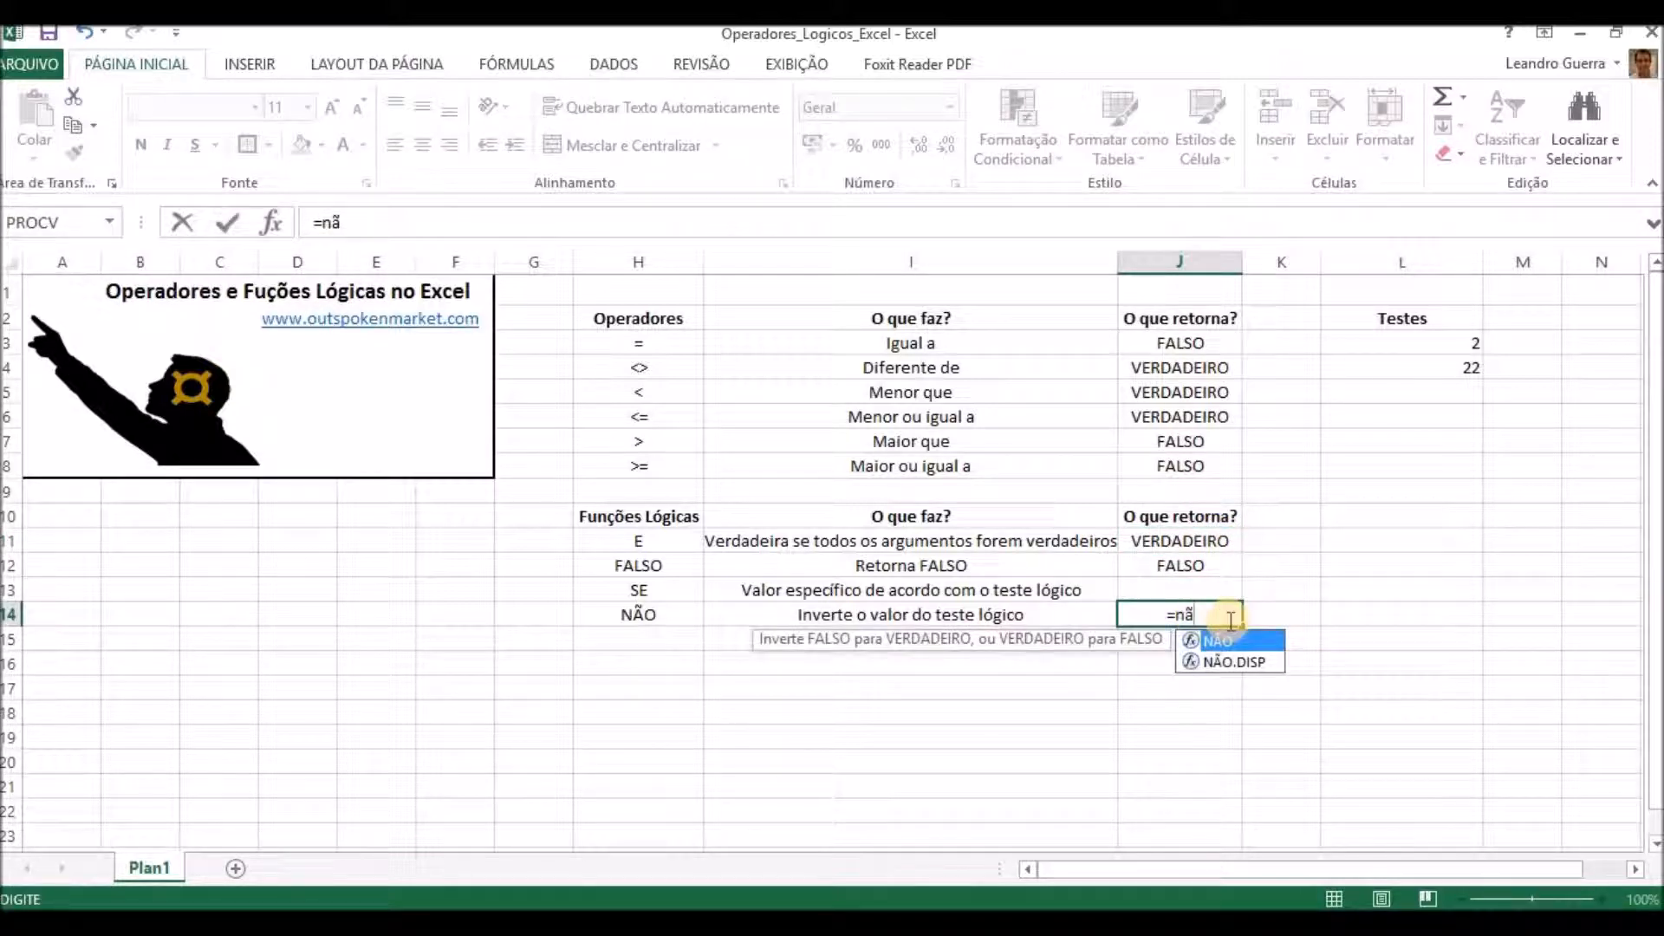
double_click(1229, 642)
click(1186, 542)
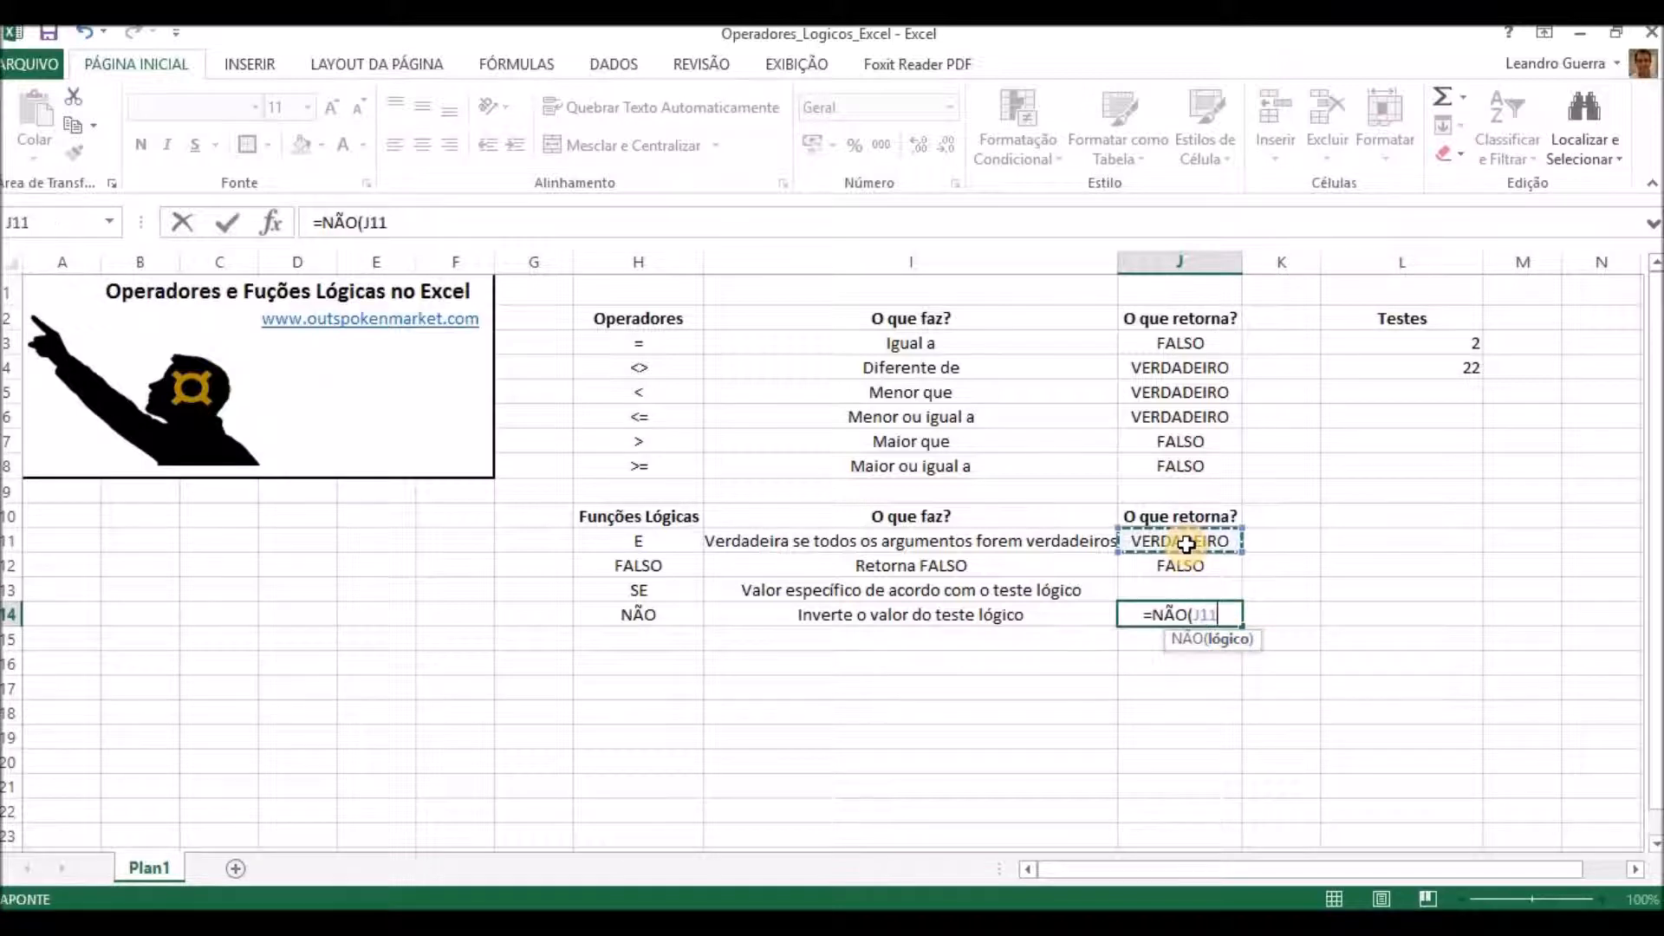
key(Return)
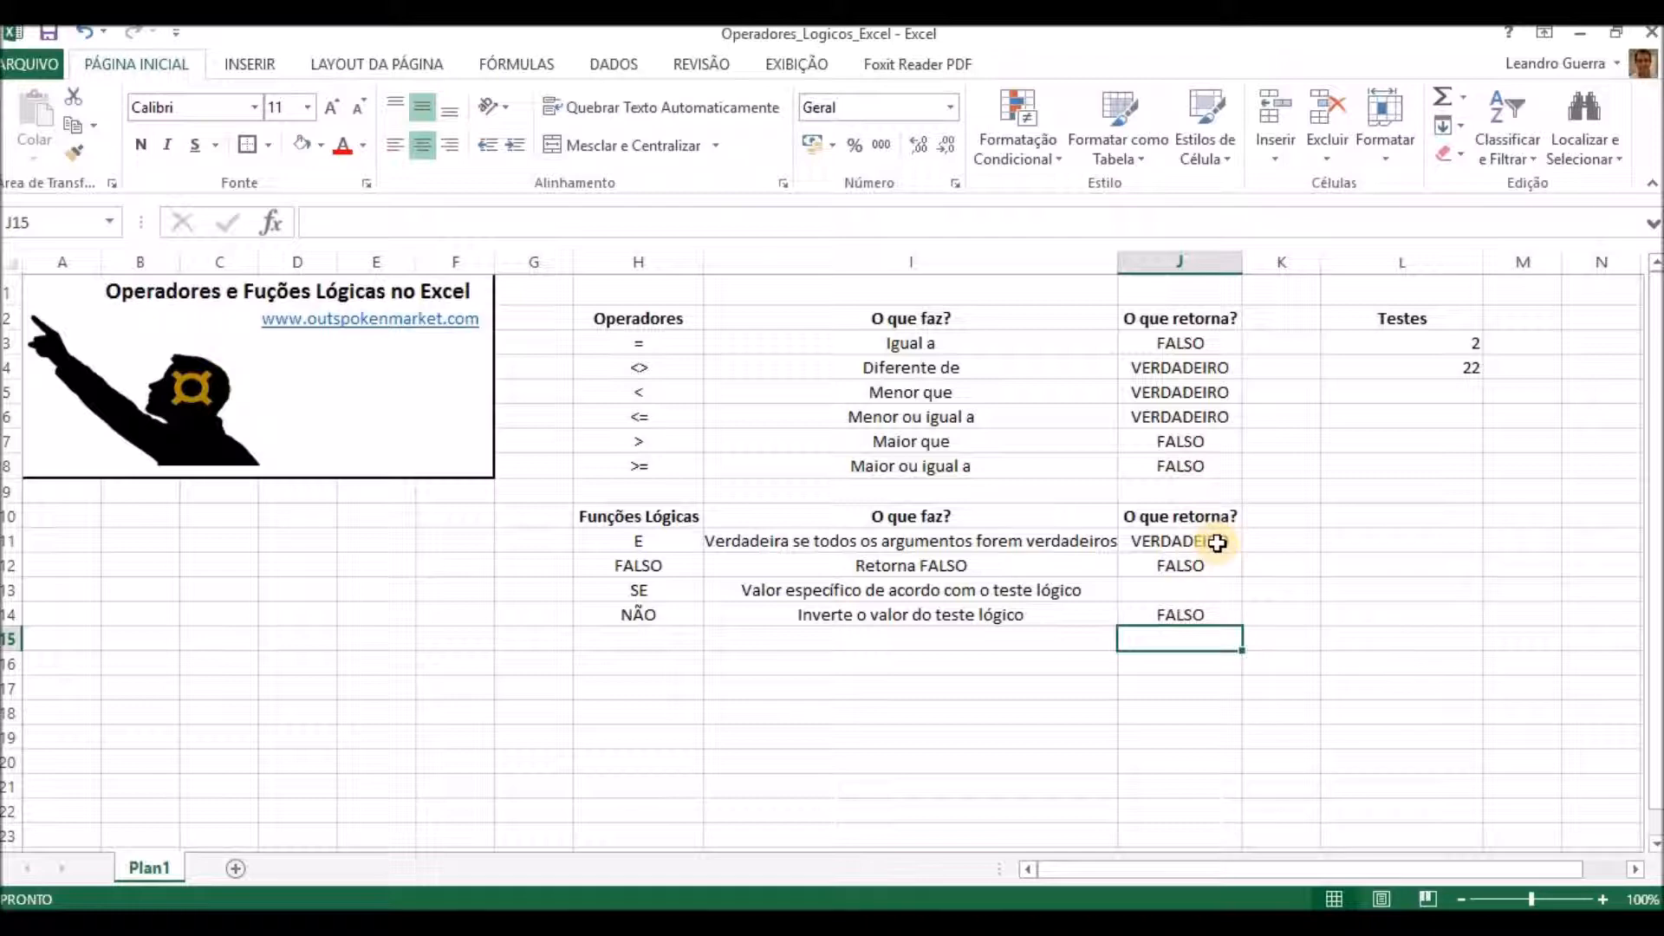
click(1218, 544)
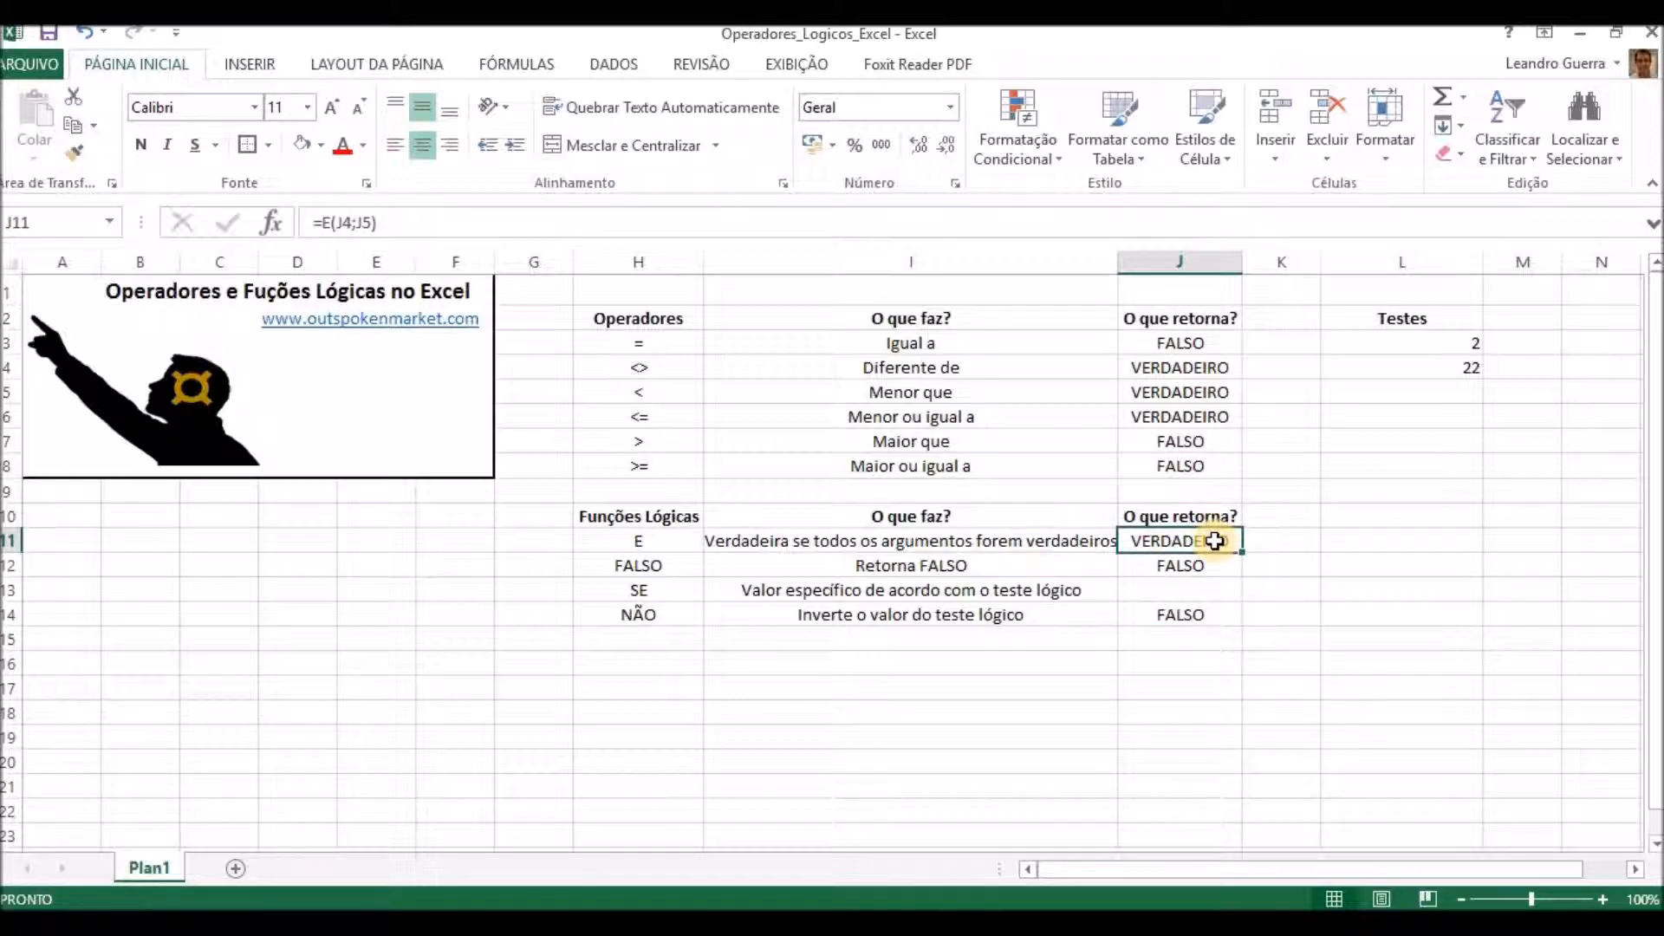
List the function OU in H15 with the description "Retornar verdadeiro se um dos argumentos for verdadeiro" in I15.
click(650, 637)
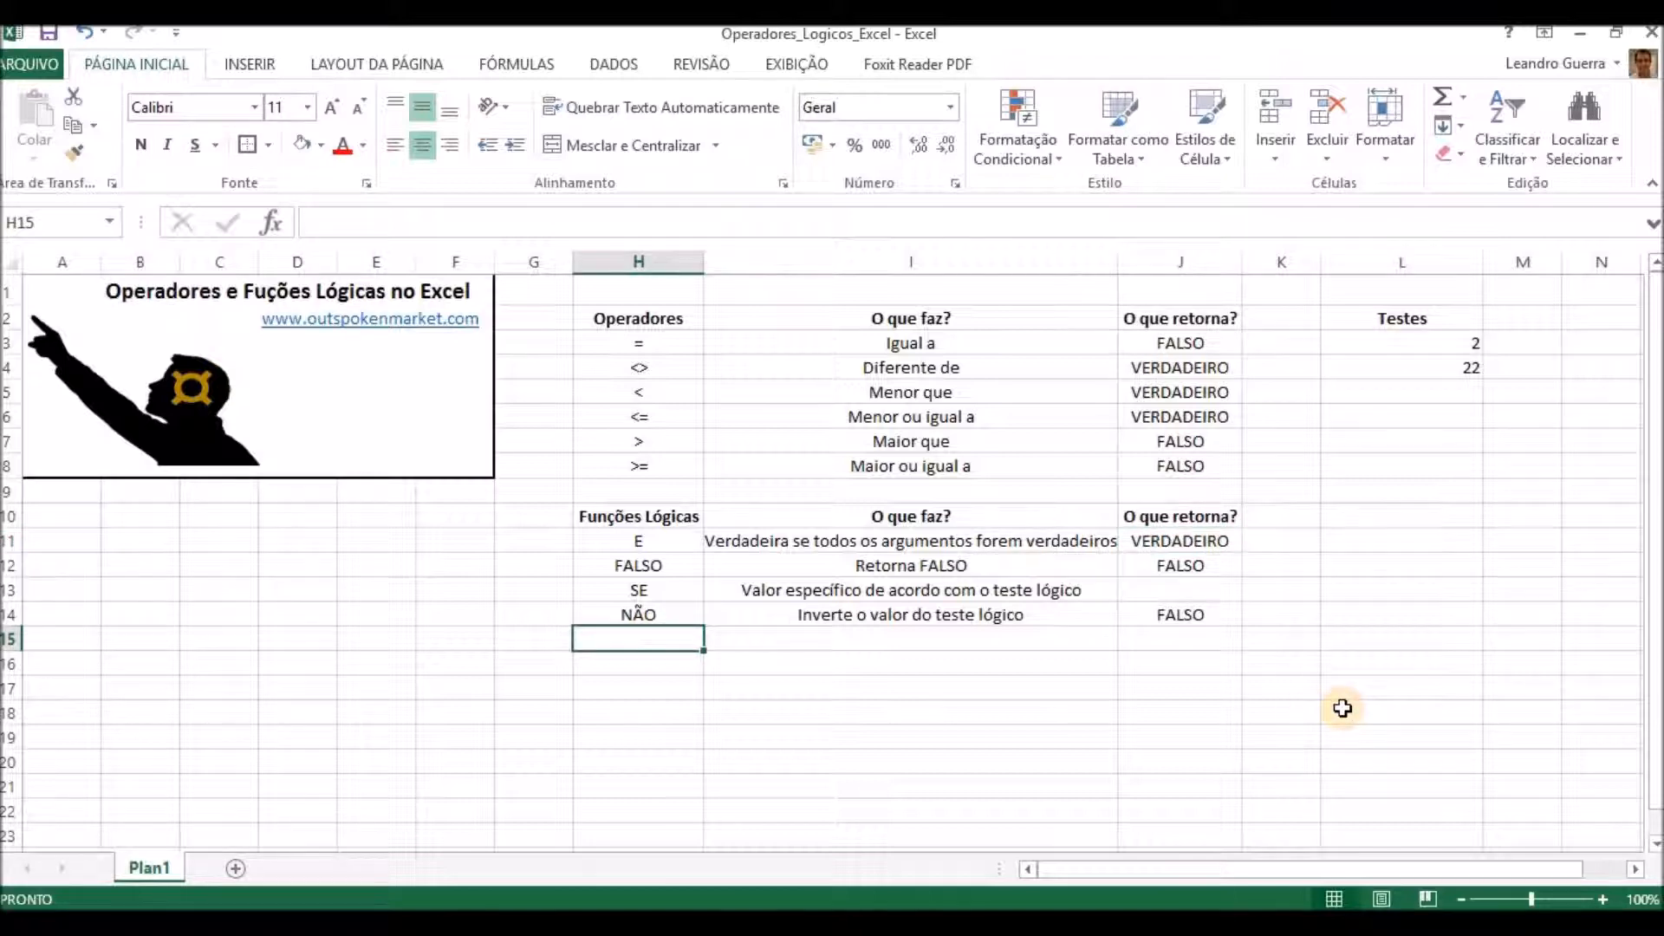
text(OU)
key(Tab)
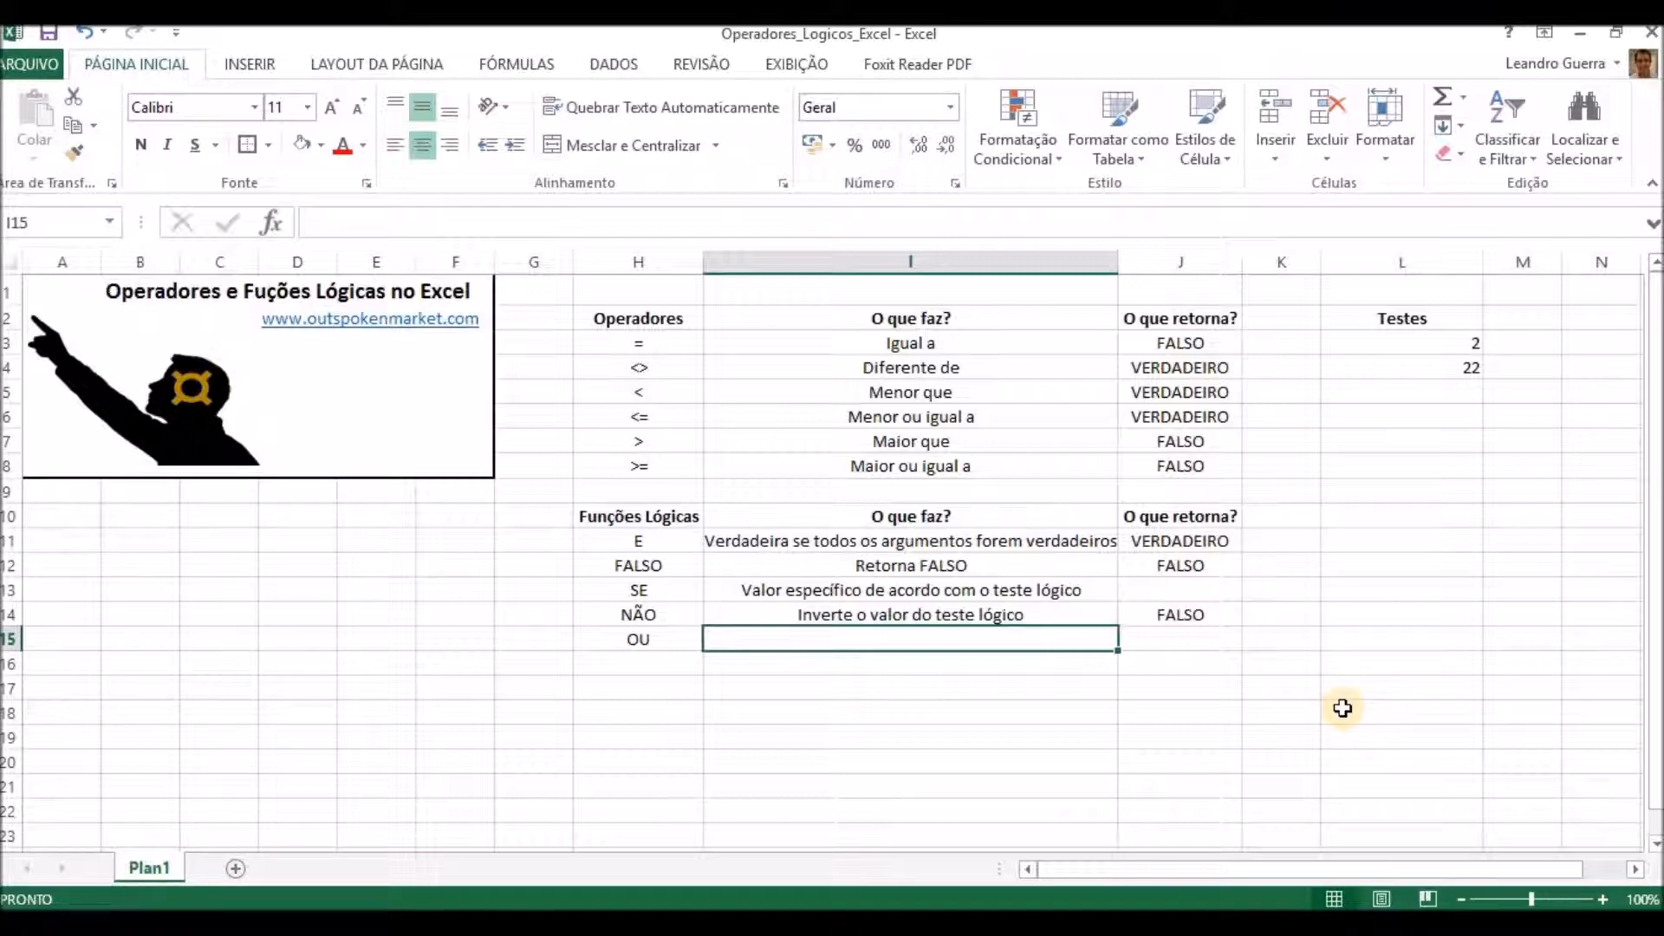
text(rE)
key(BackSpace)
text(Re)
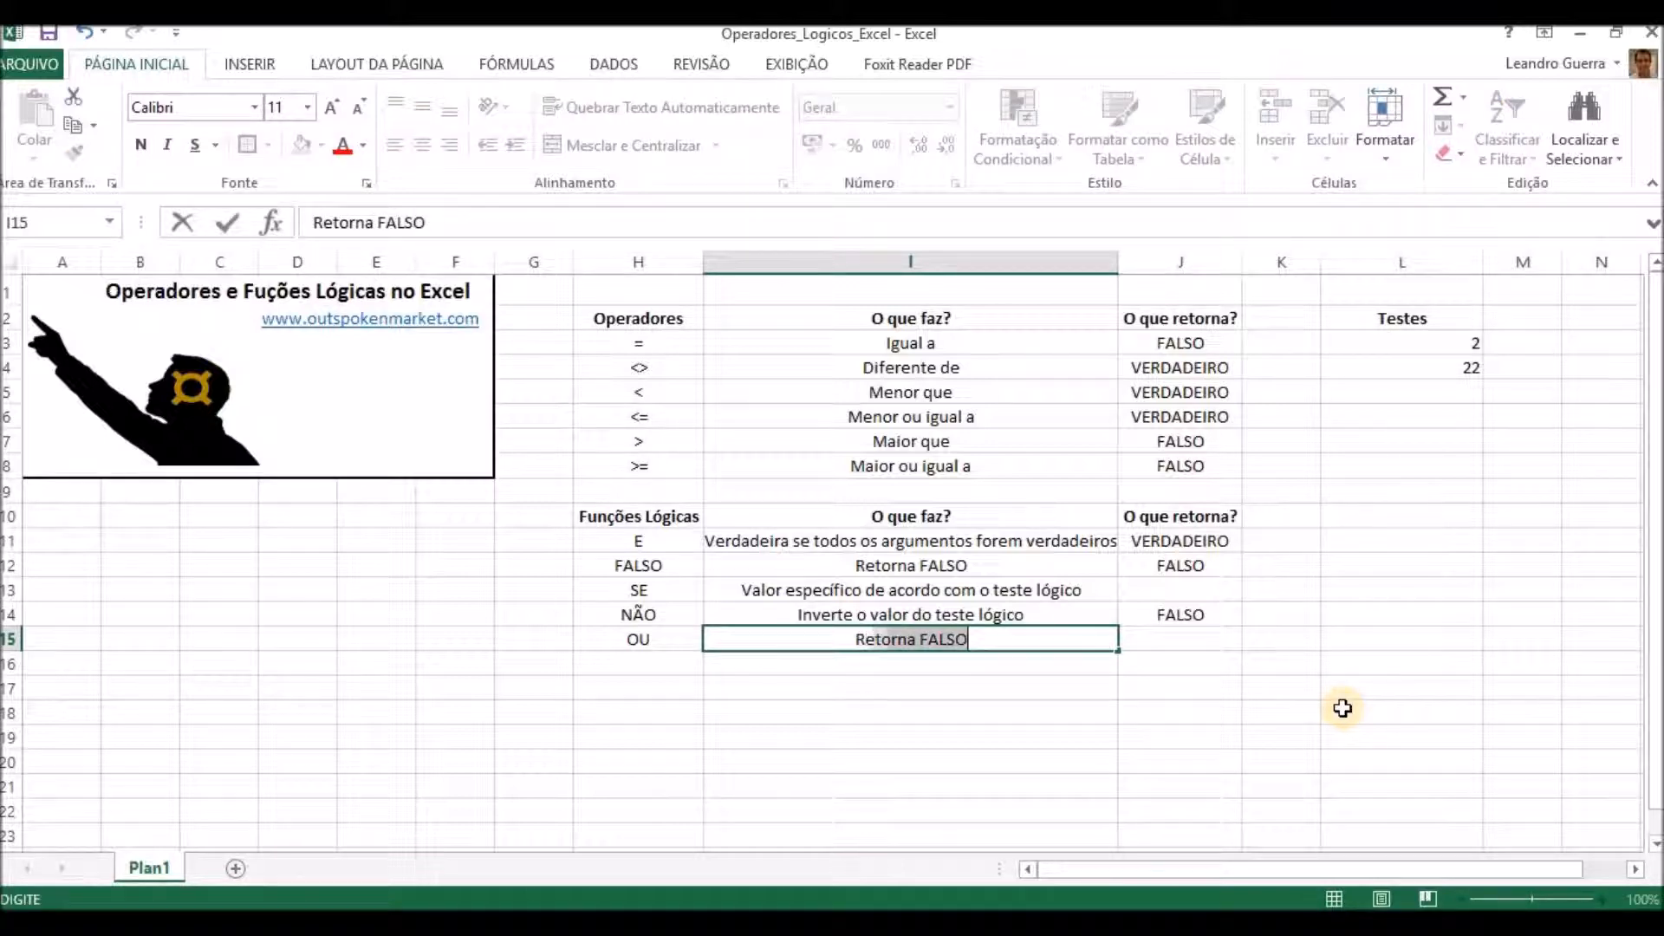
text(tornar ve)
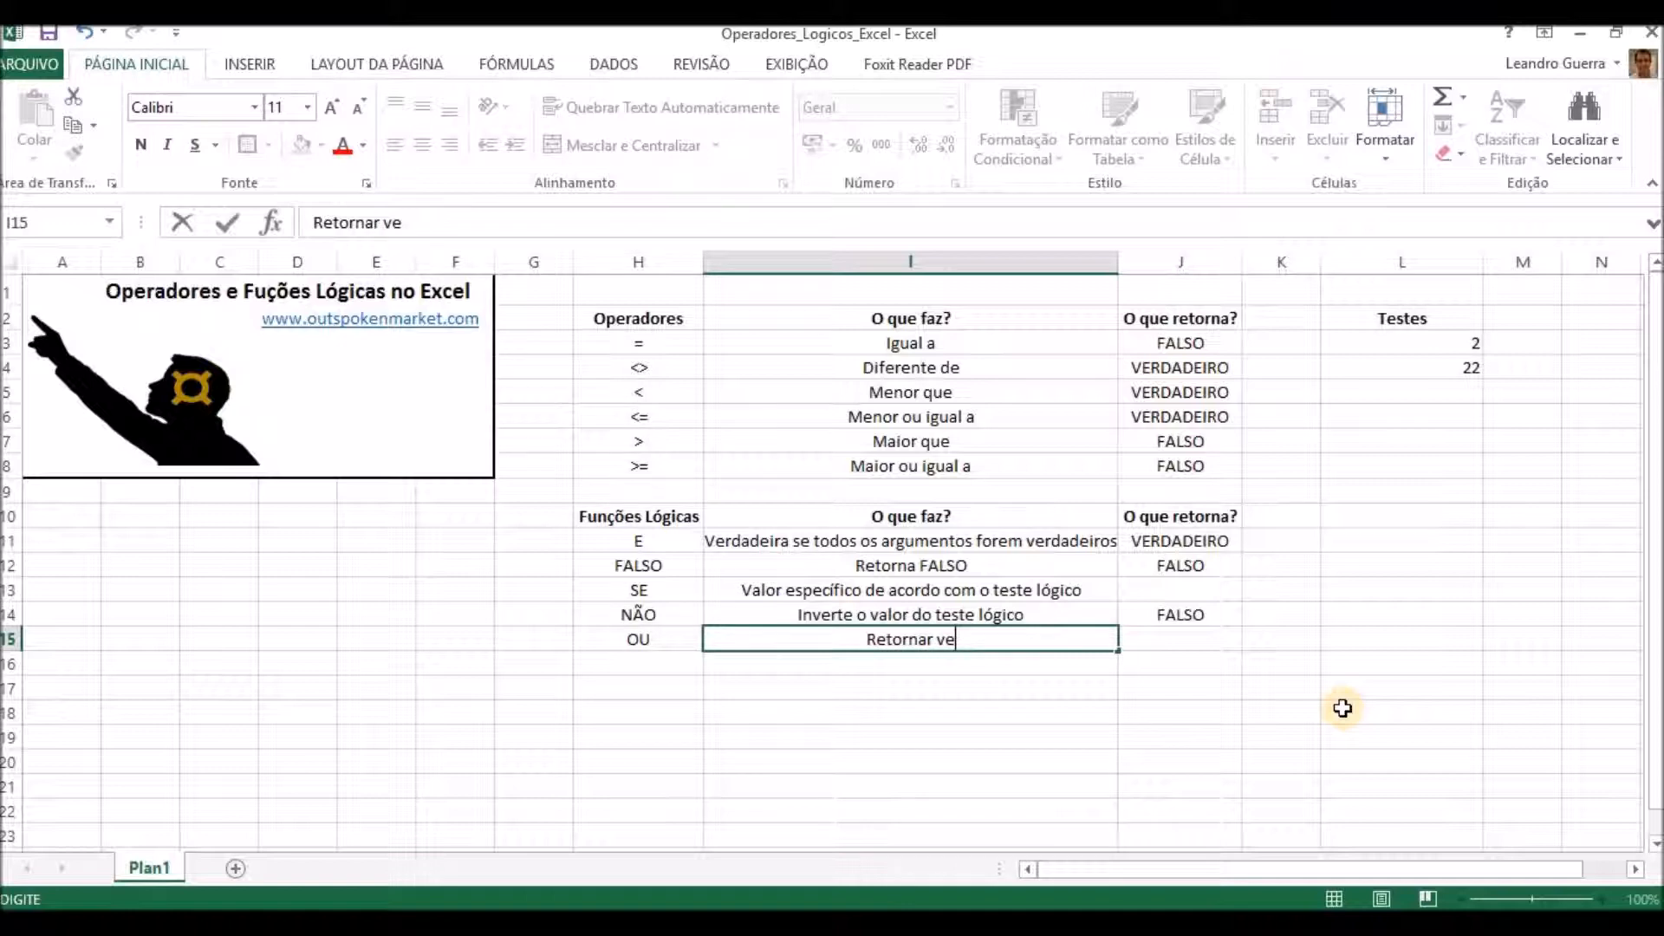
text(rdadeiro se)
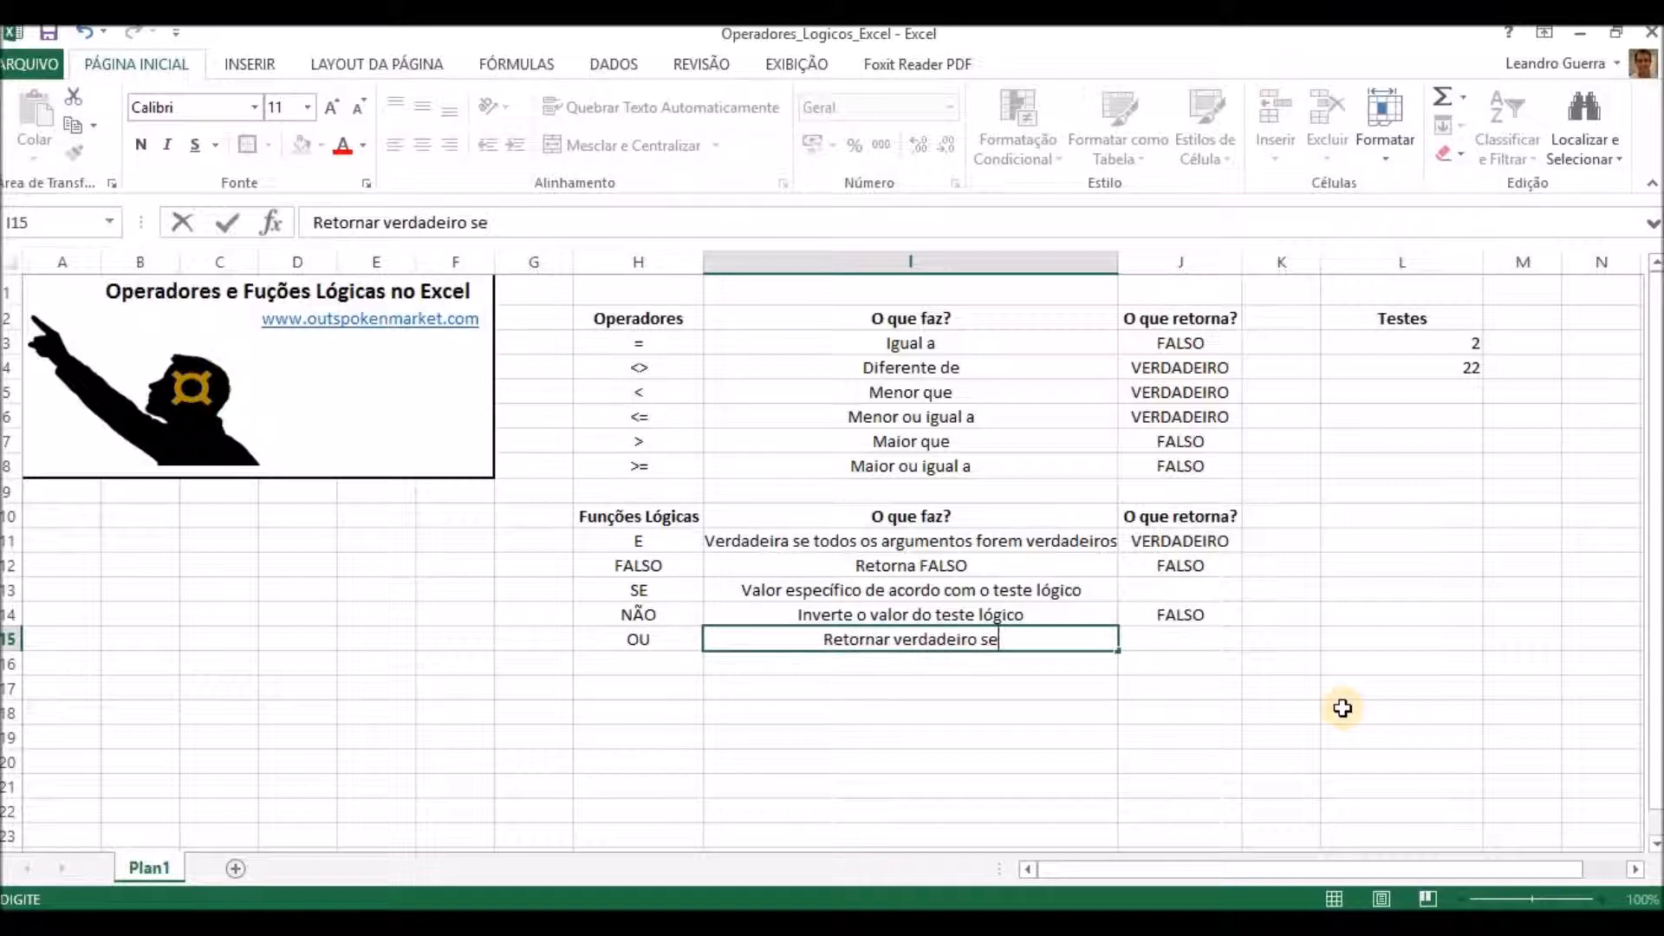
text( um )
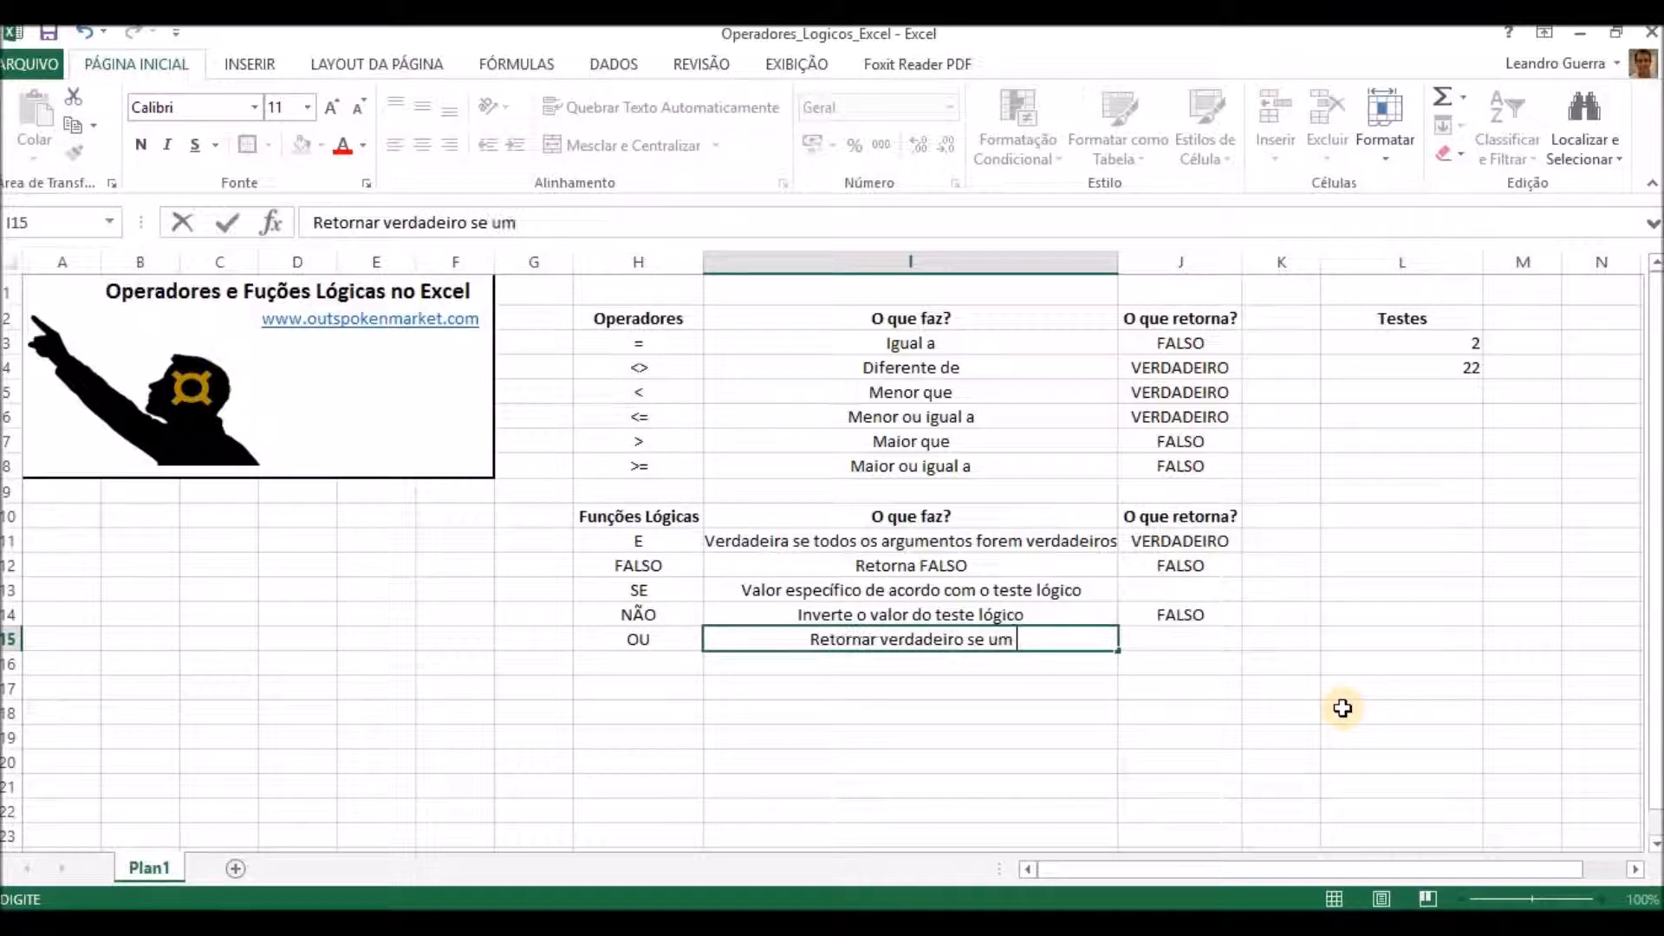
text(dos argument)
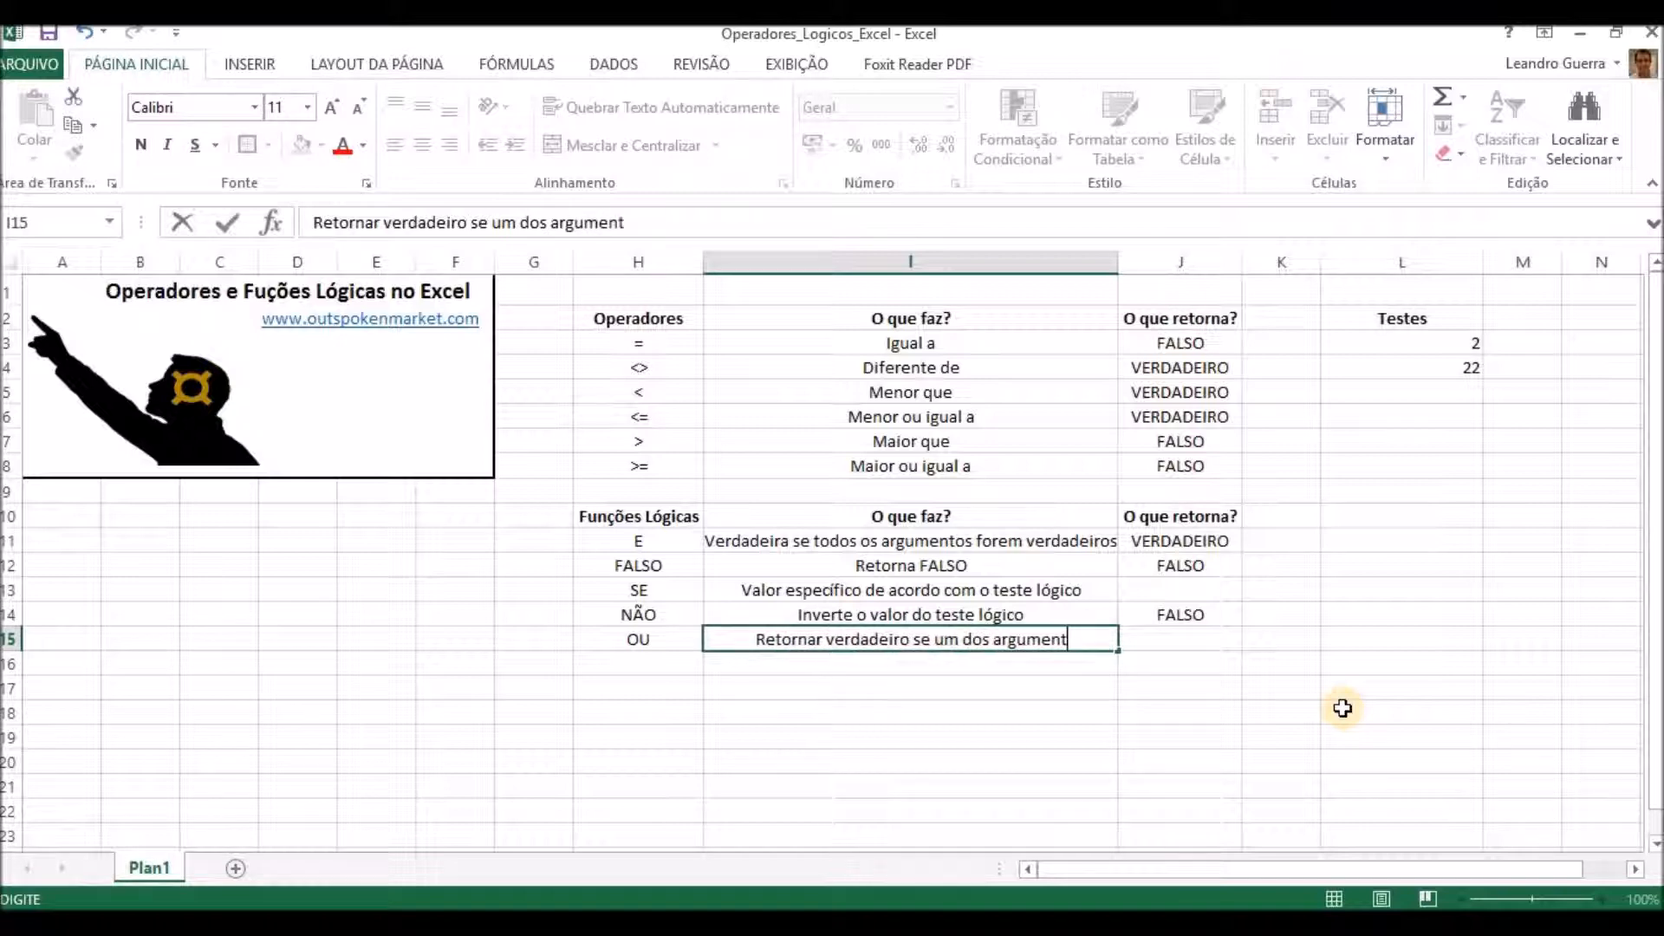
text(os for verdadeiro)
key(Tab)
Enter the formula =OU(J4;J3) in J15 as the example for the OU function.
text(=ou()
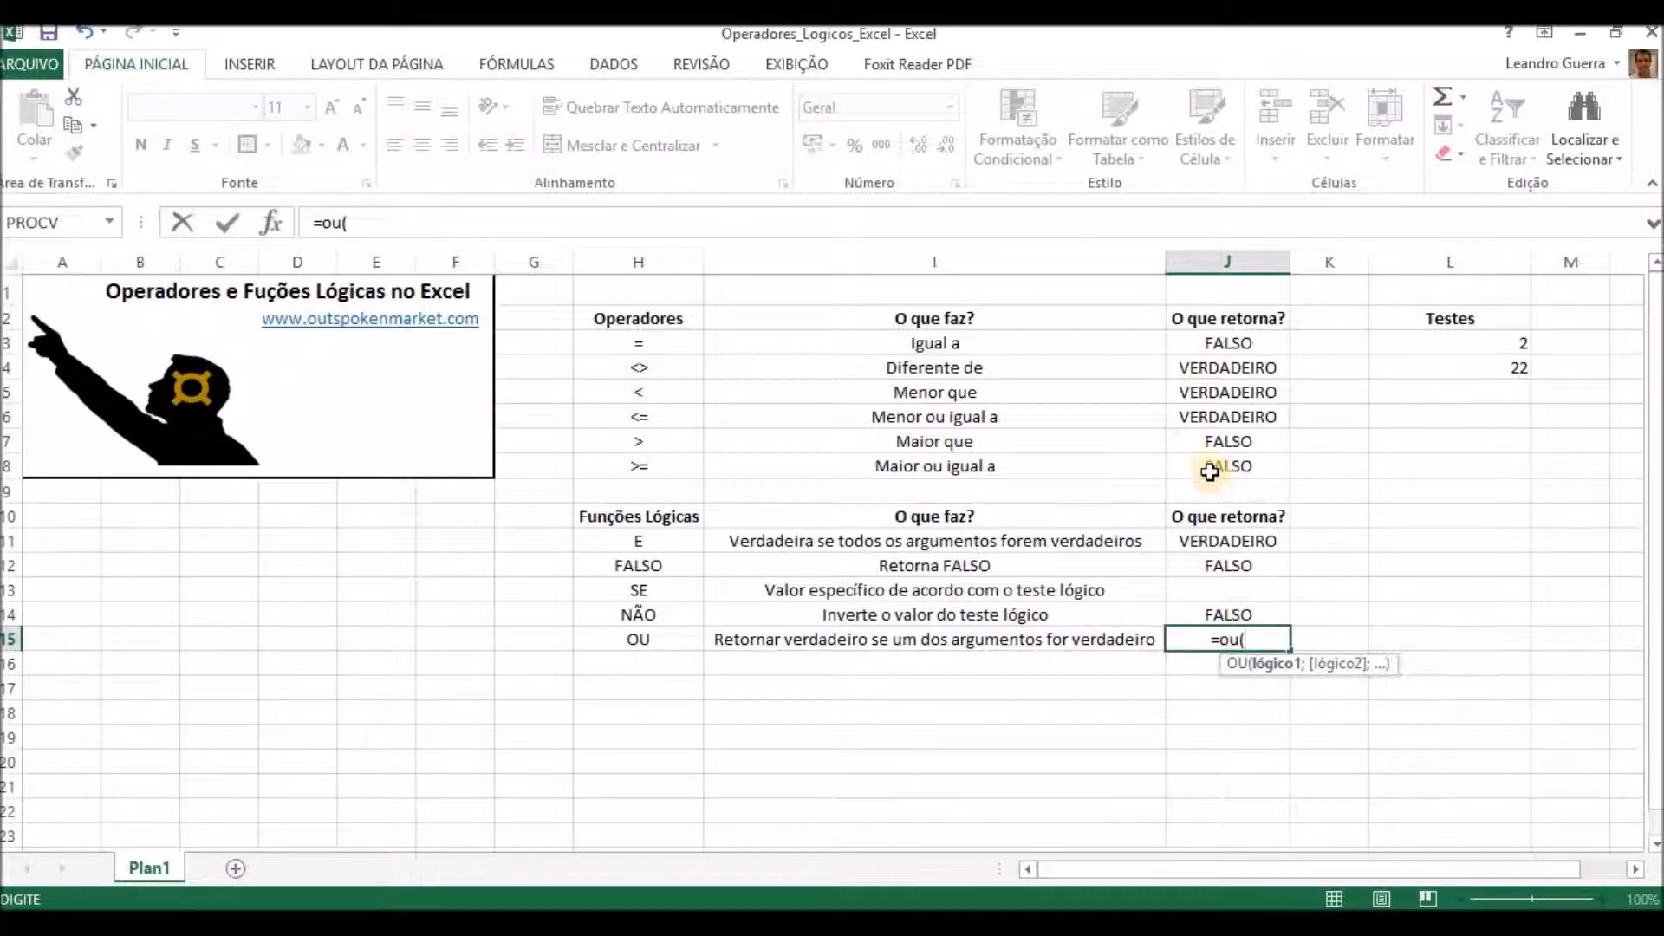
click(1197, 372)
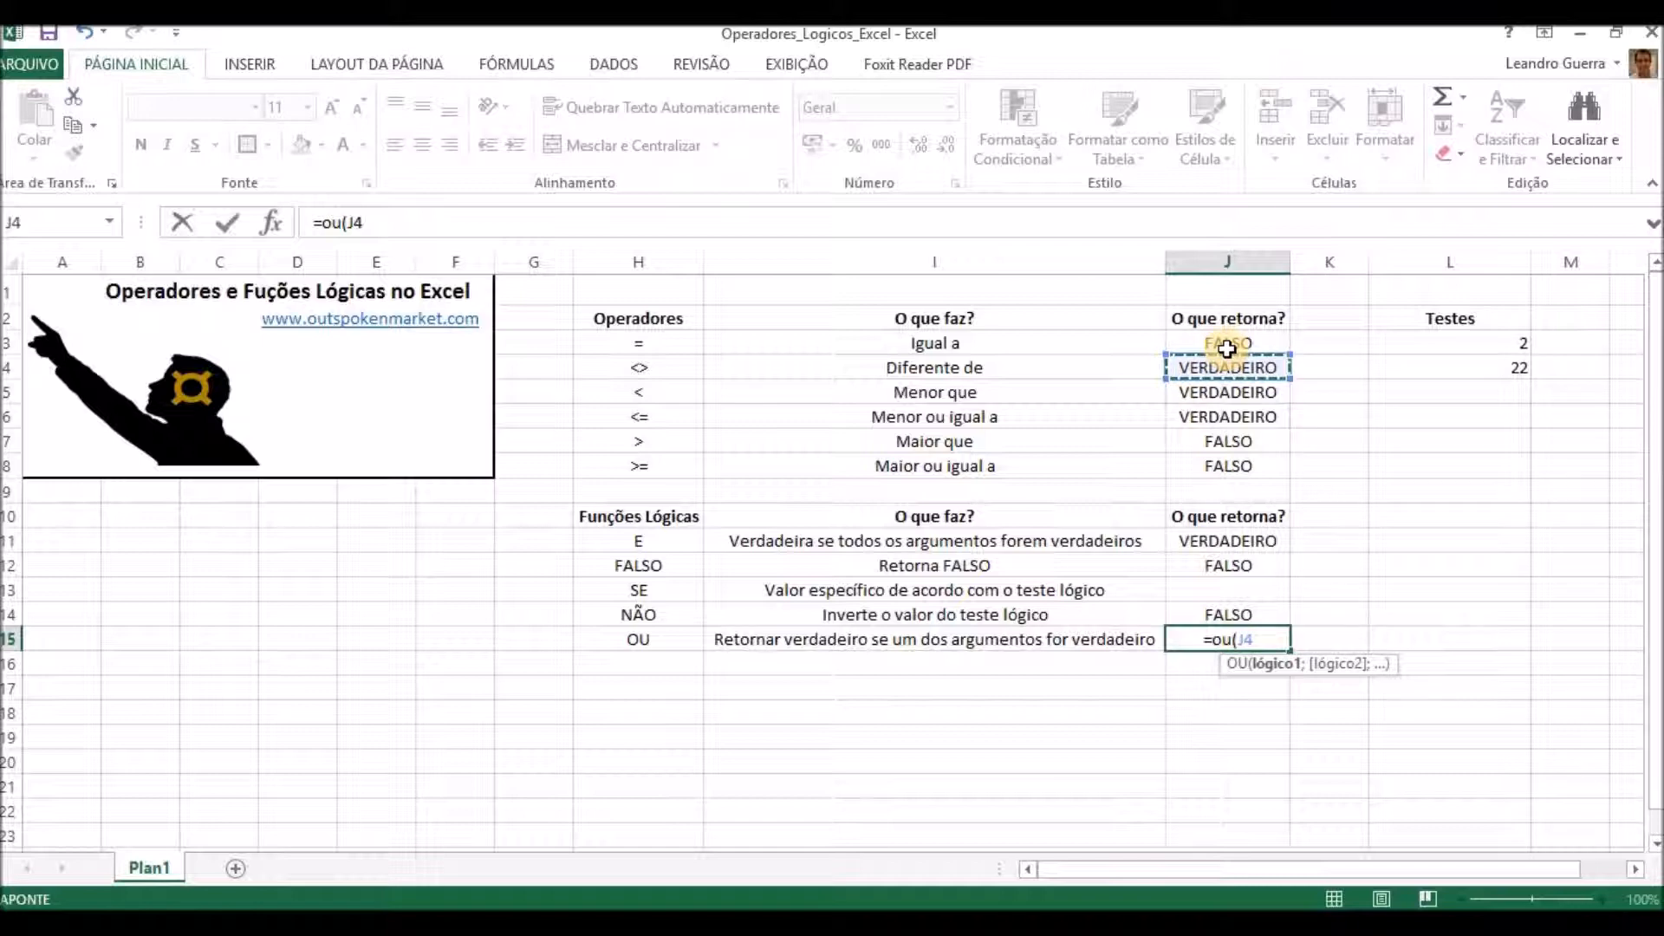
text(;)
click(1222, 345)
text())
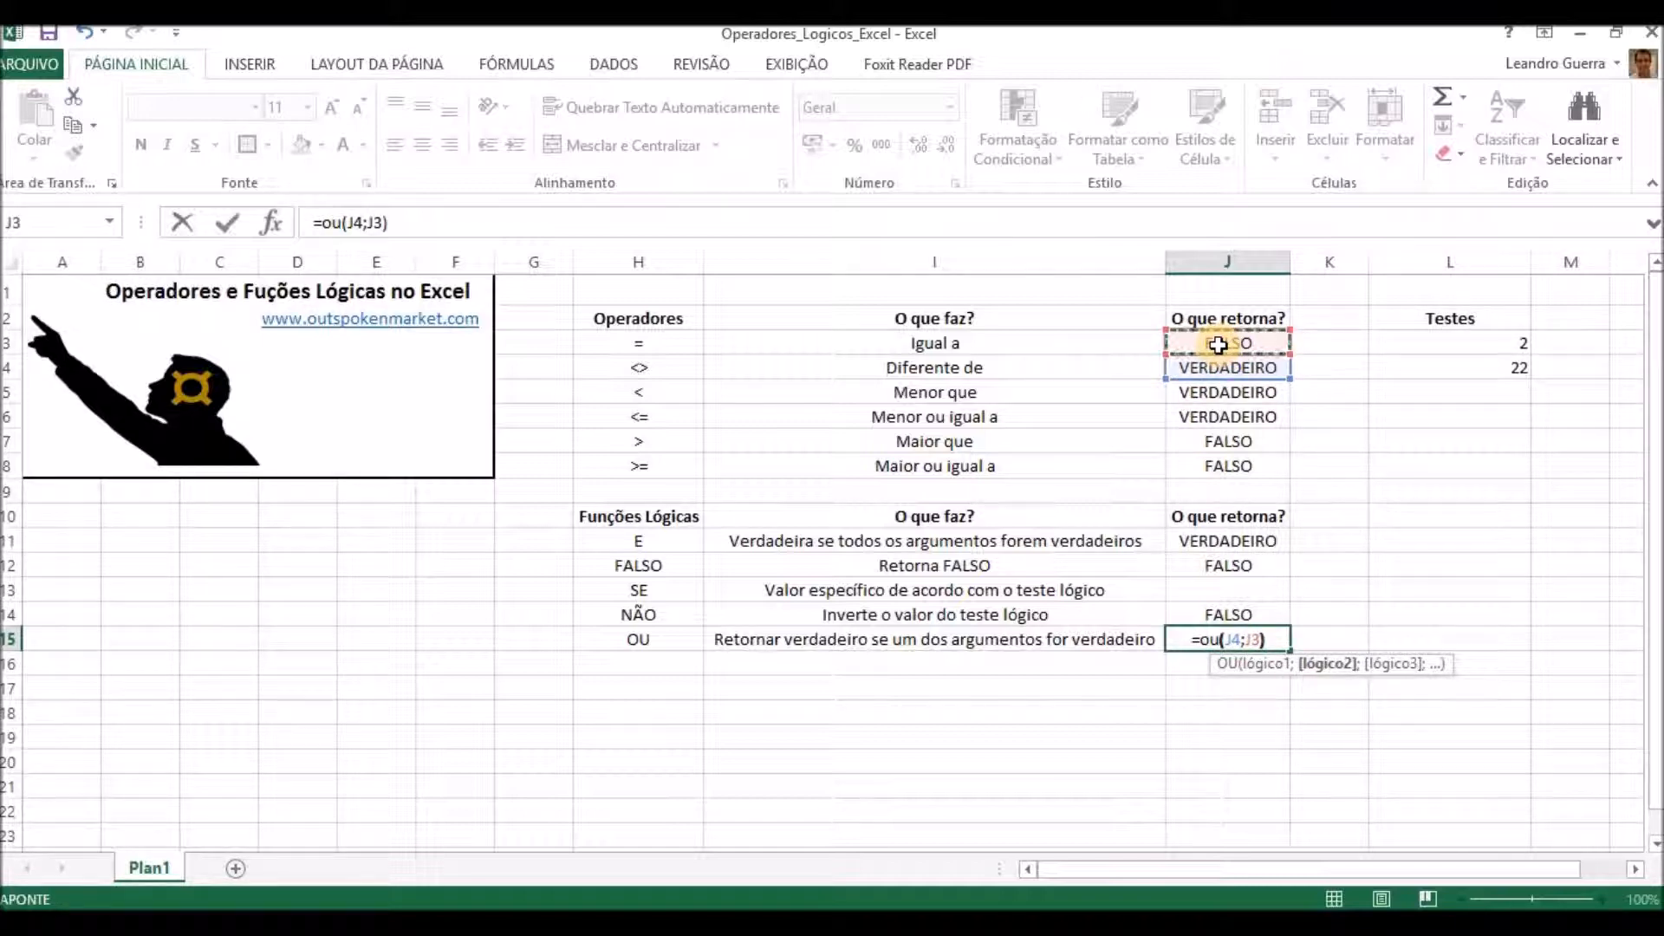
key(Return)
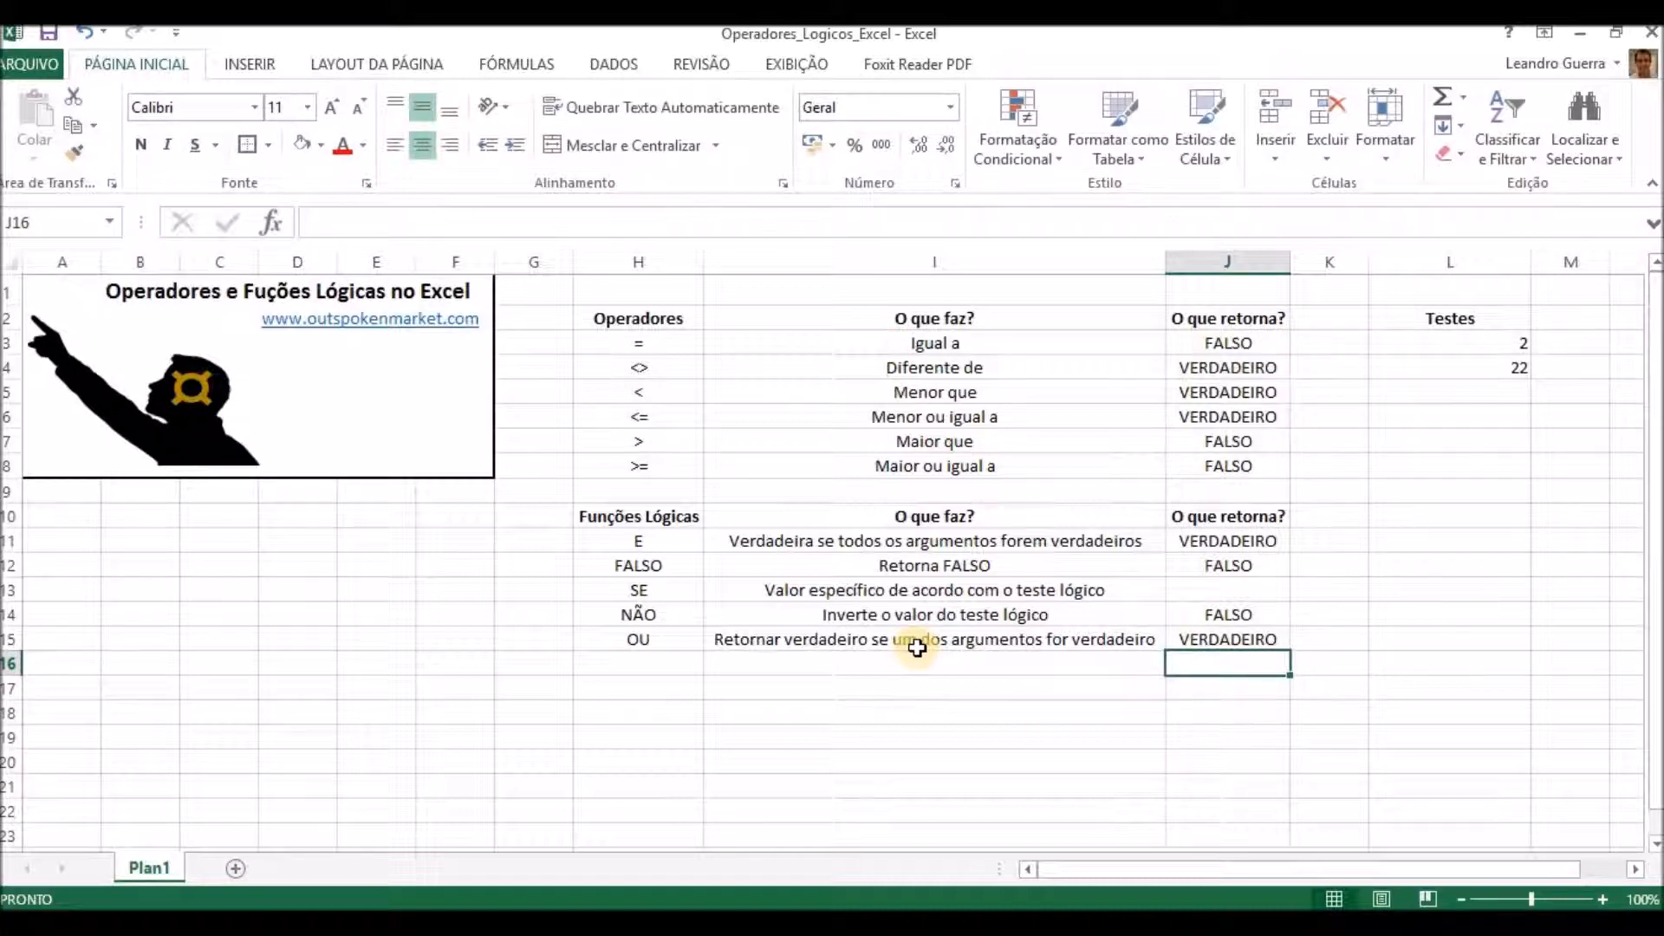
key(Up)
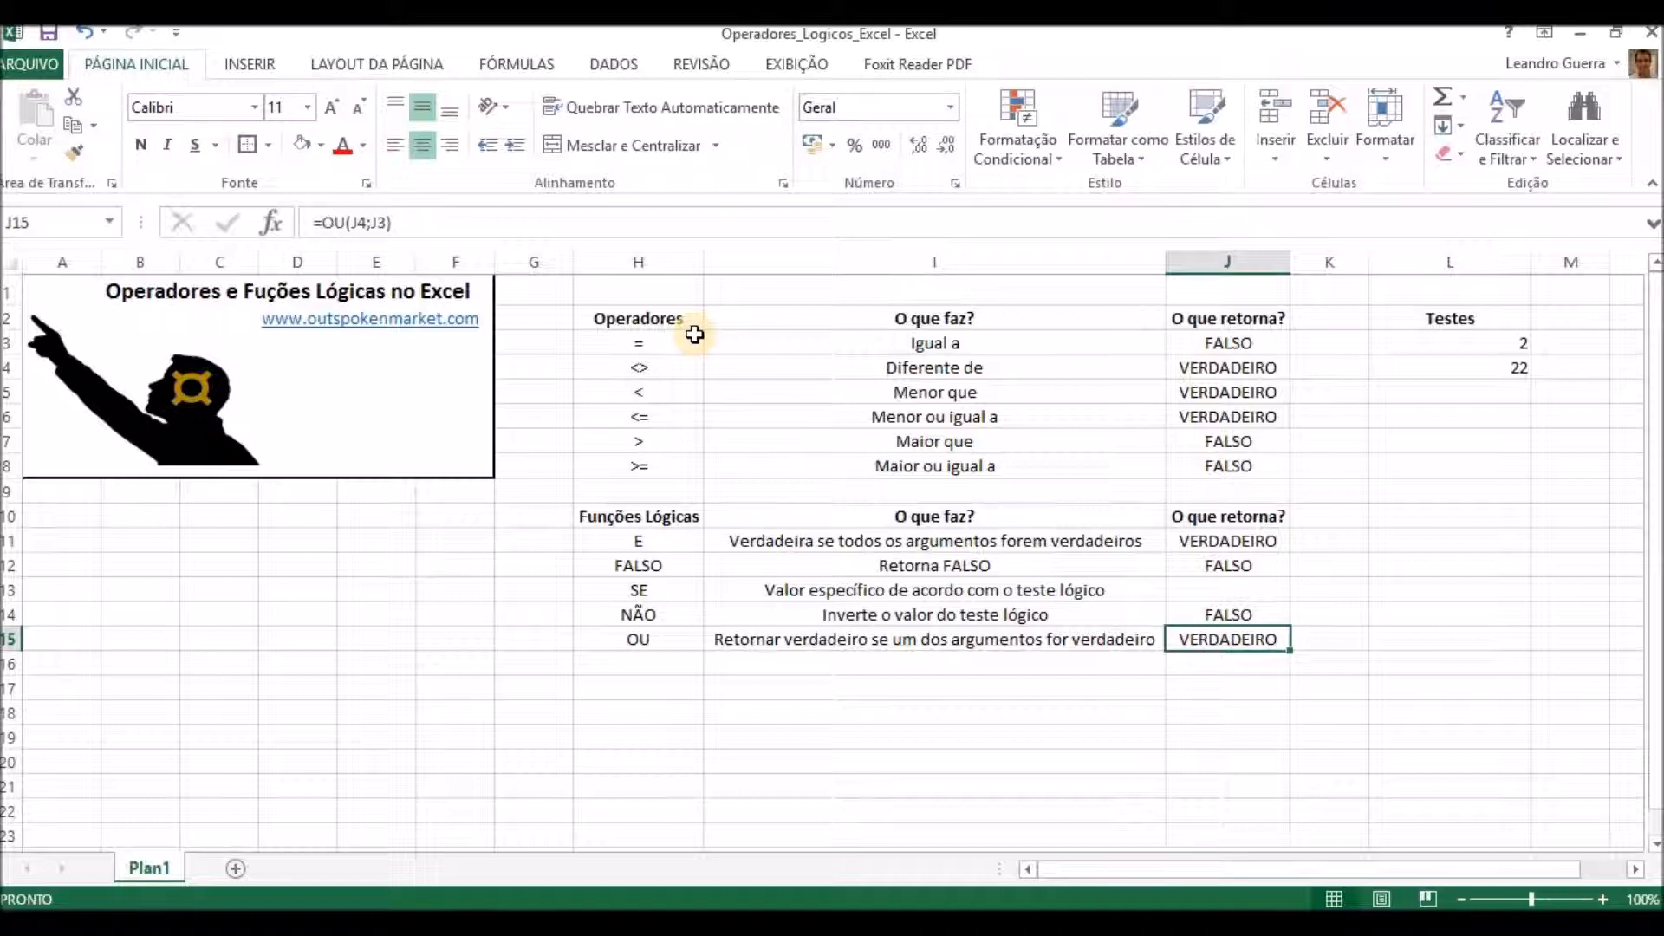
drag(632, 320, 642, 345)
drag(653, 484, 648, 641)
click(890, 630)
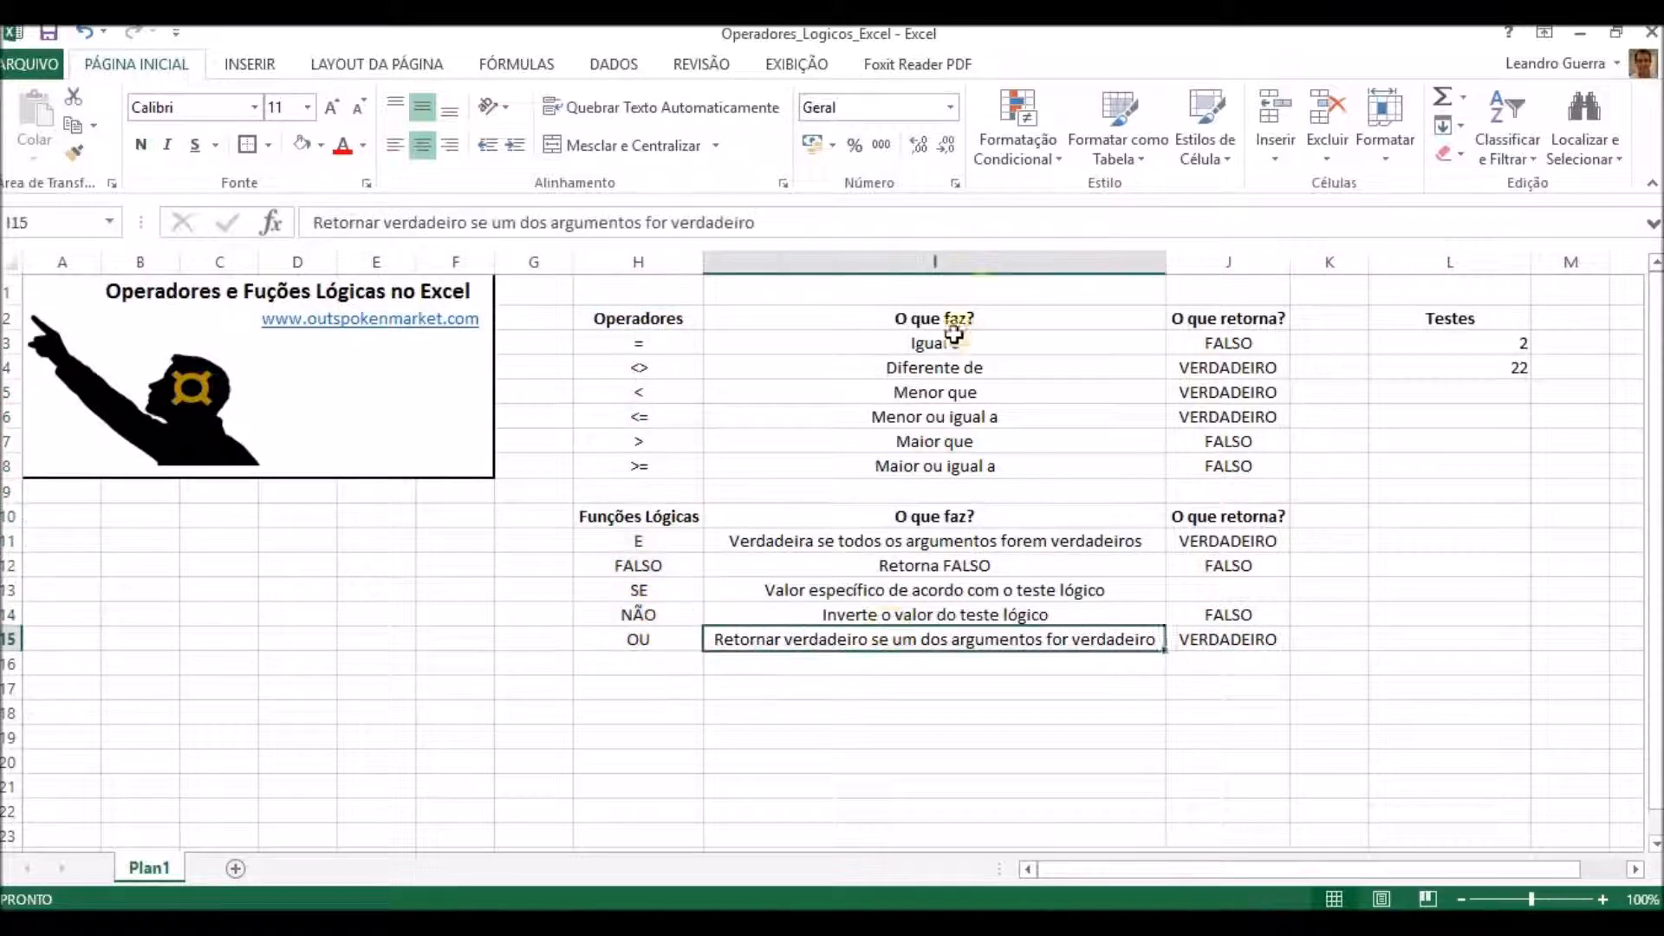
drag(1001, 319, 994, 469)
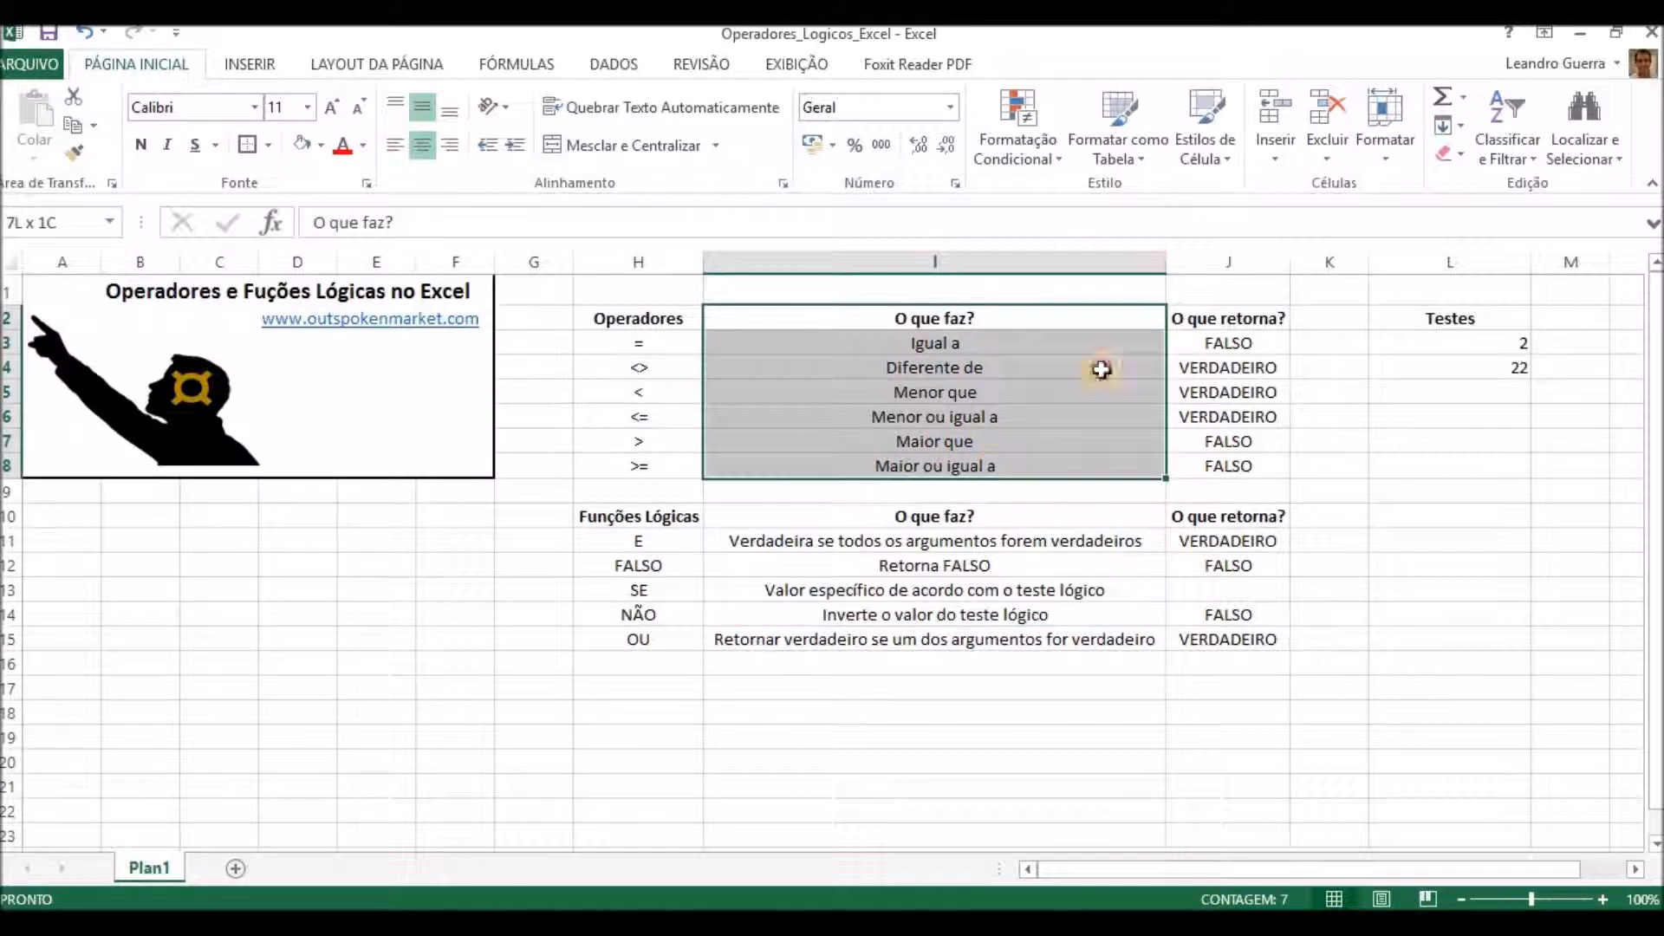
drag(1226, 316, 1228, 466)
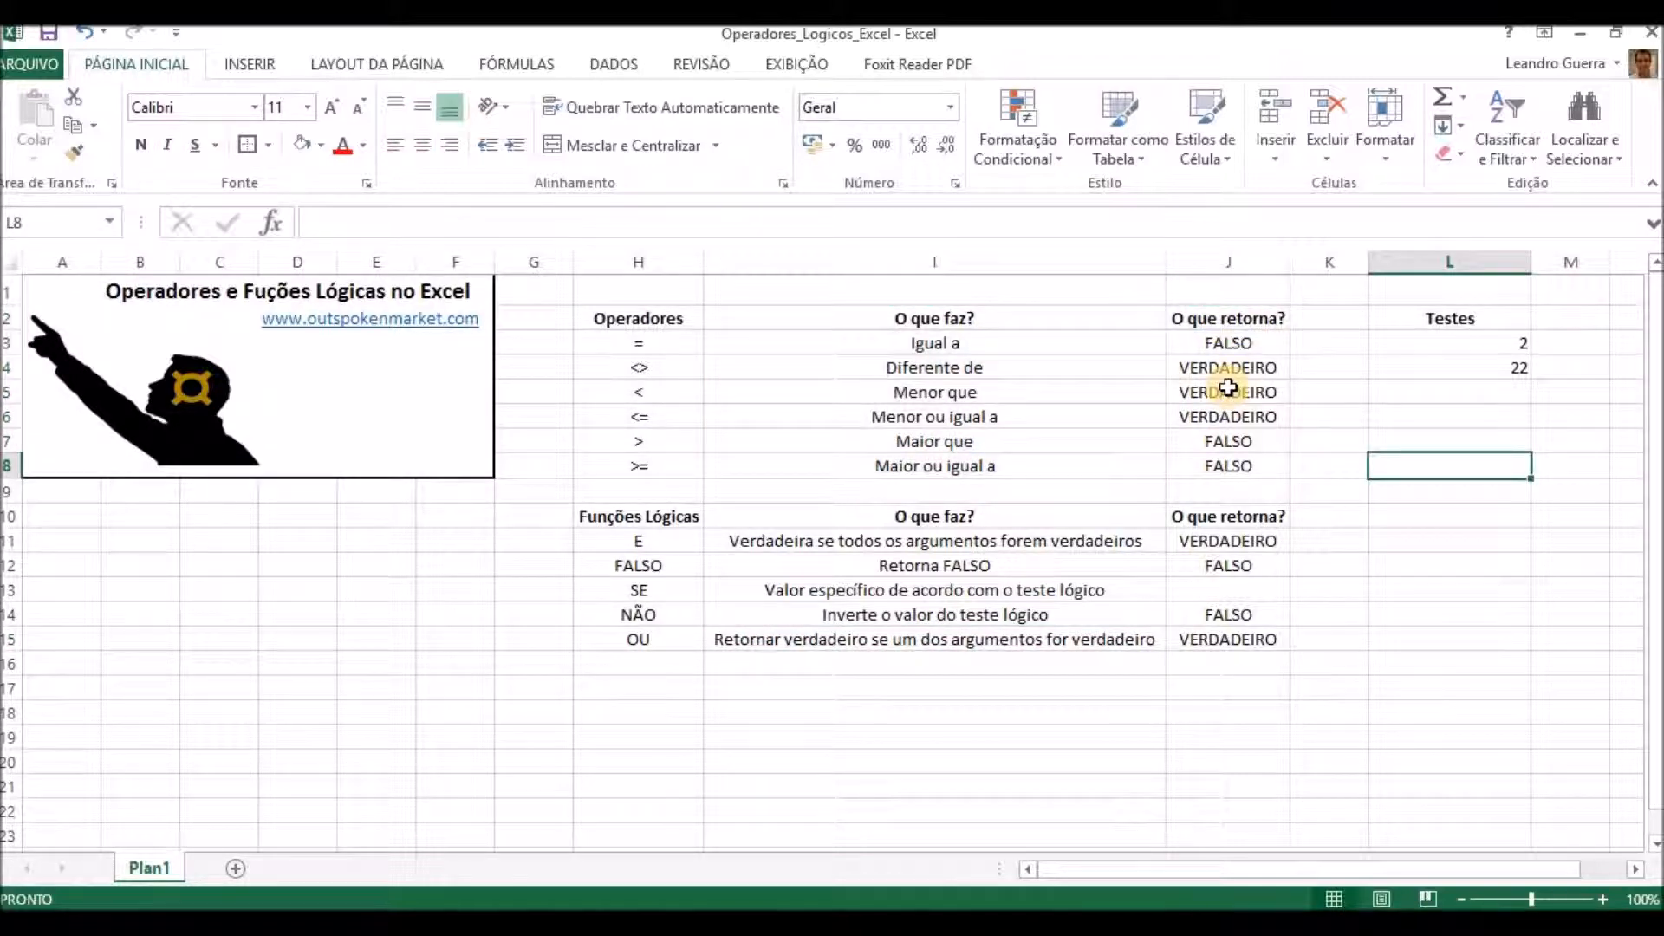